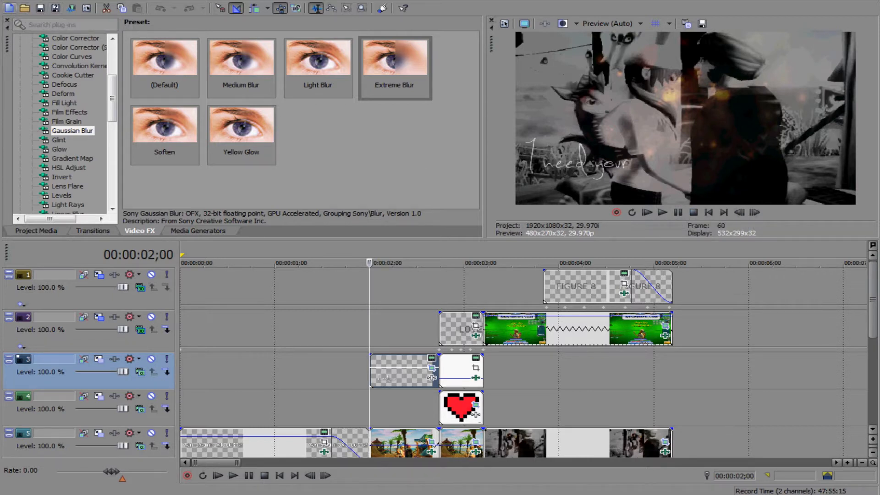
Start a new empty project and insert two audio tracks
click(10, 8)
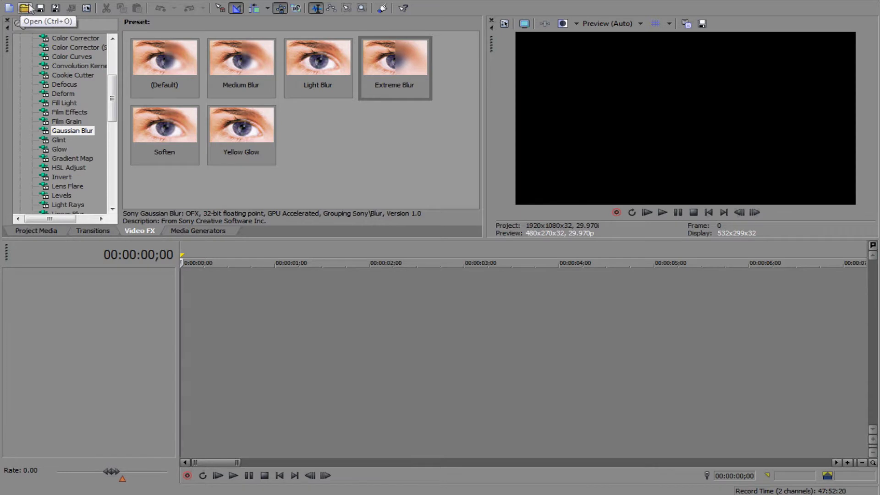
click(79, 1)
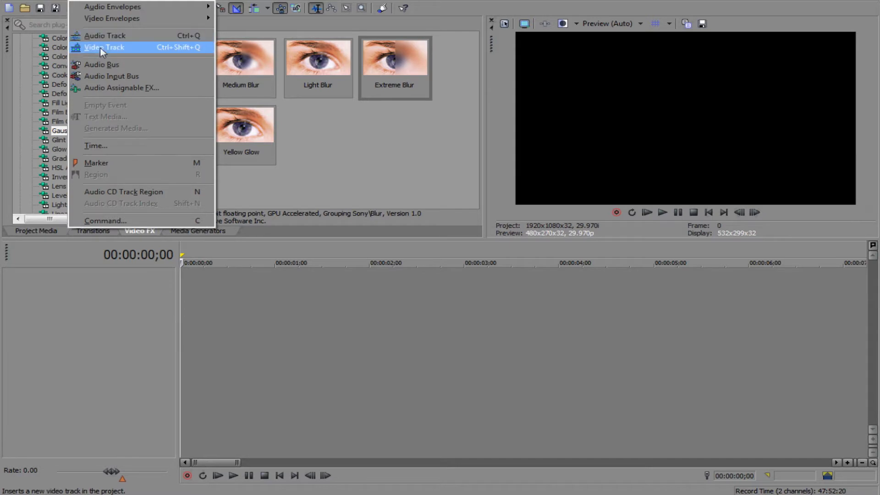
click(104, 36)
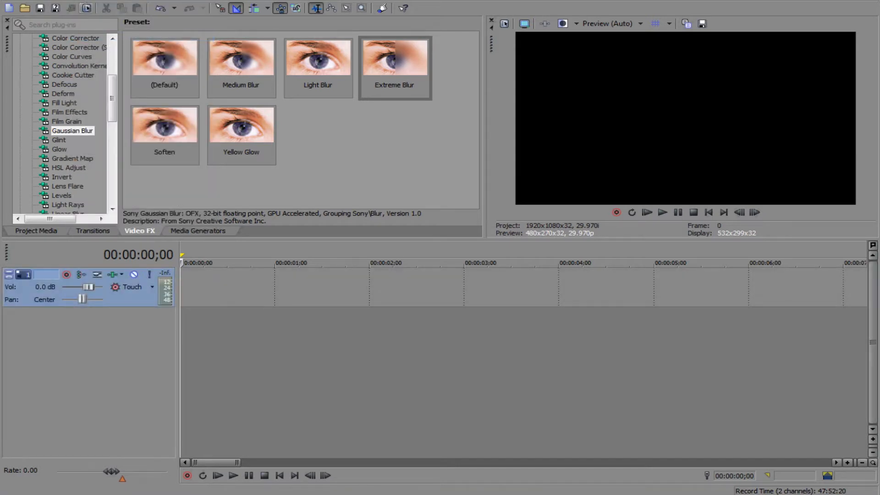
click(80, 1)
click(87, 35)
Insert four video tracks above the audio tracks
click(80, 1)
click(91, 47)
click(79, 1)
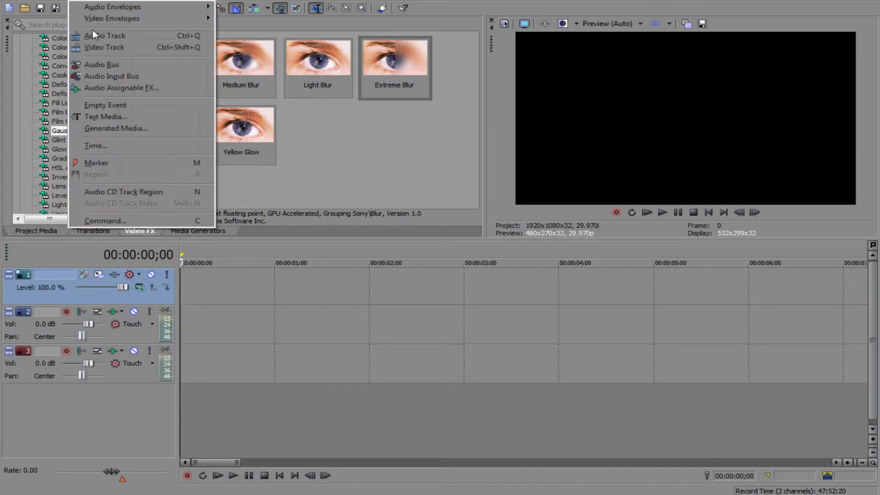
click(92, 48)
click(85, 1)
click(91, 47)
click(85, 1)
click(93, 49)
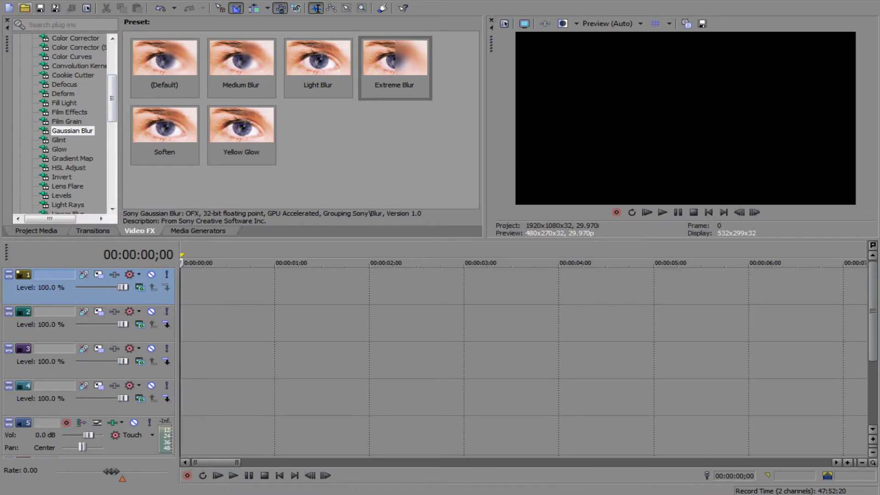
Browse the Music library and import a song onto the timeline
click(26, 9)
click(179, 149)
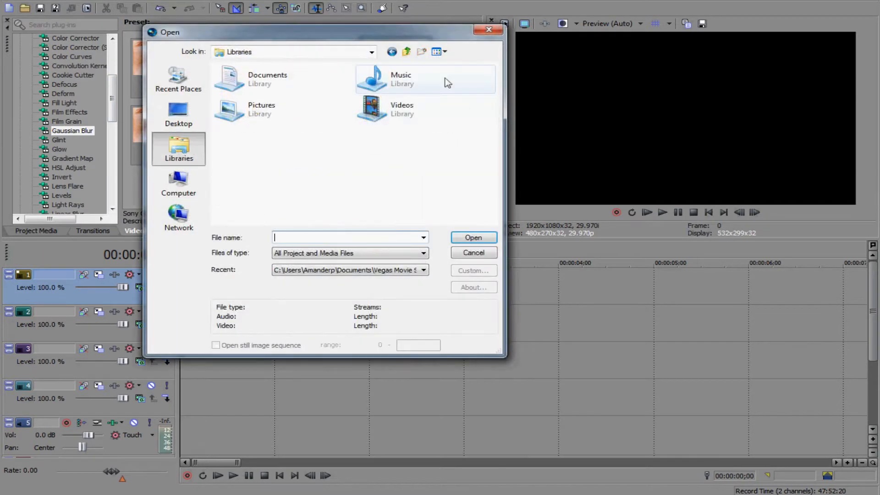
double_click(446, 83)
scroll(379, 128, down, 20)
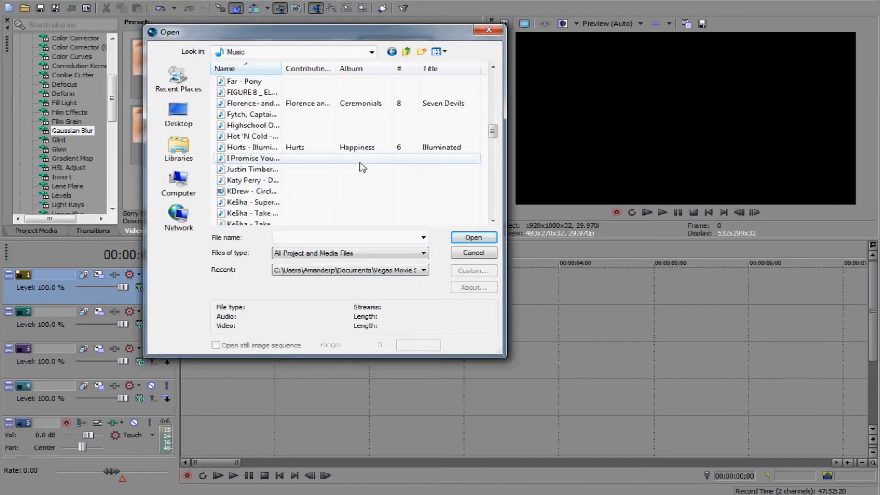
scroll(350, 145, down, 20)
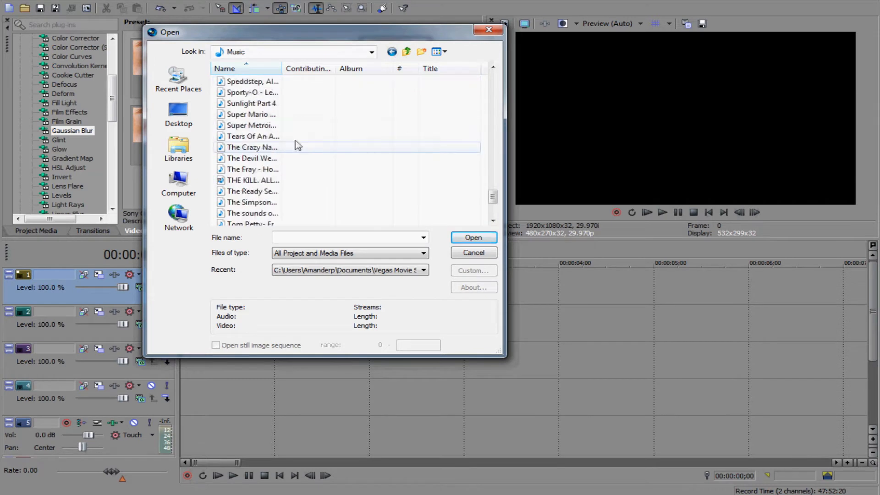
scroll(307, 182, down, 3)
scroll(304, 179, up, 5)
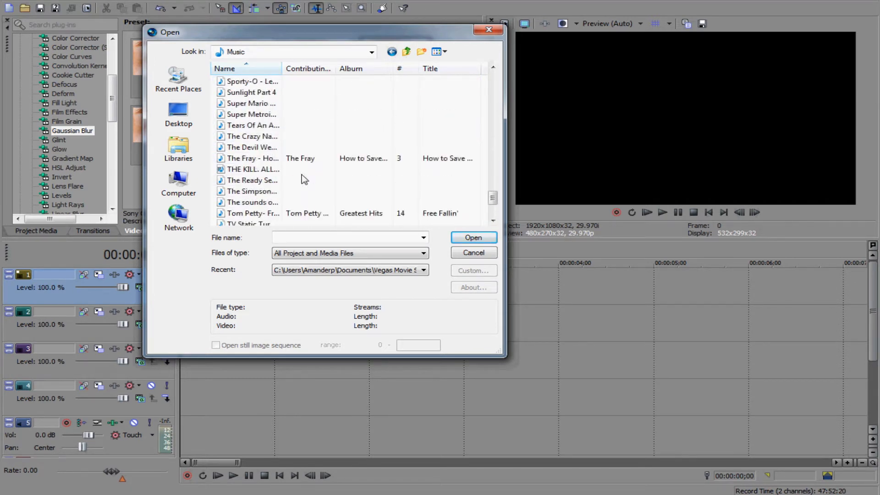
scroll(304, 179, up, 12)
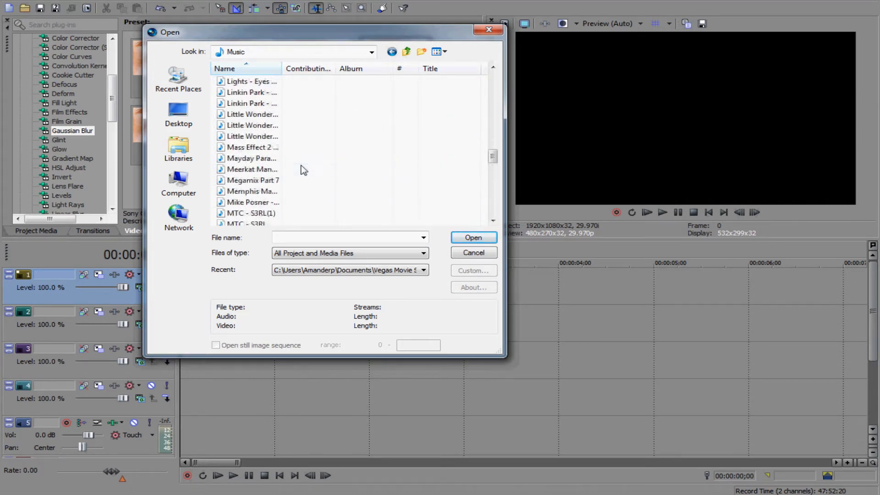
scroll(278, 171, down, 2)
scroll(280, 172, up, 5)
scroll(280, 170, up, 6)
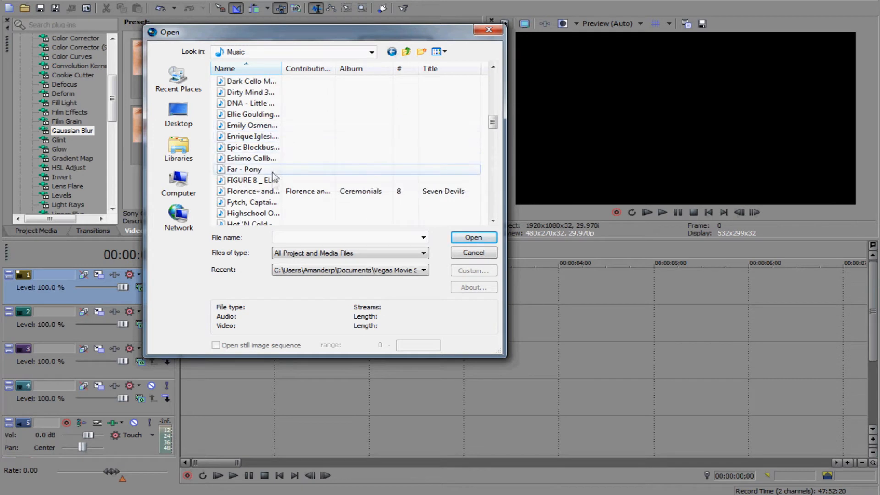
scroll(271, 139, down, 7)
scroll(274, 136, down, 6)
scroll(274, 137, up, 10)
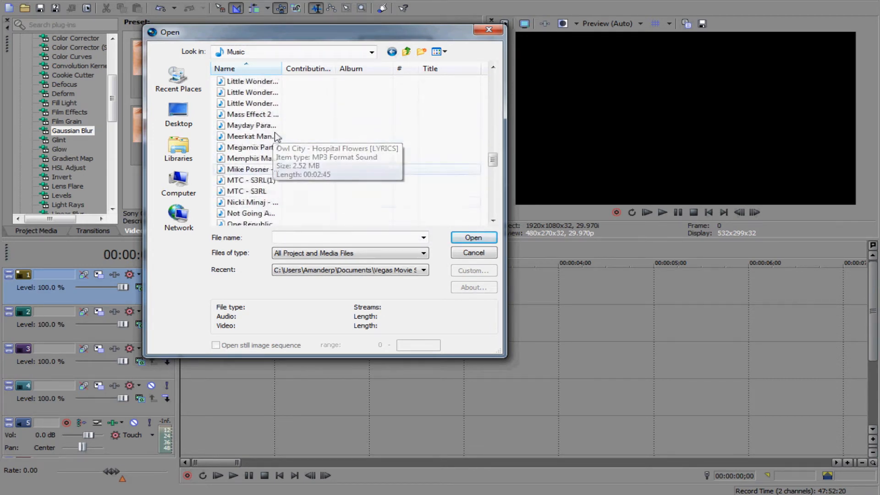
scroll(278, 136, up, 1)
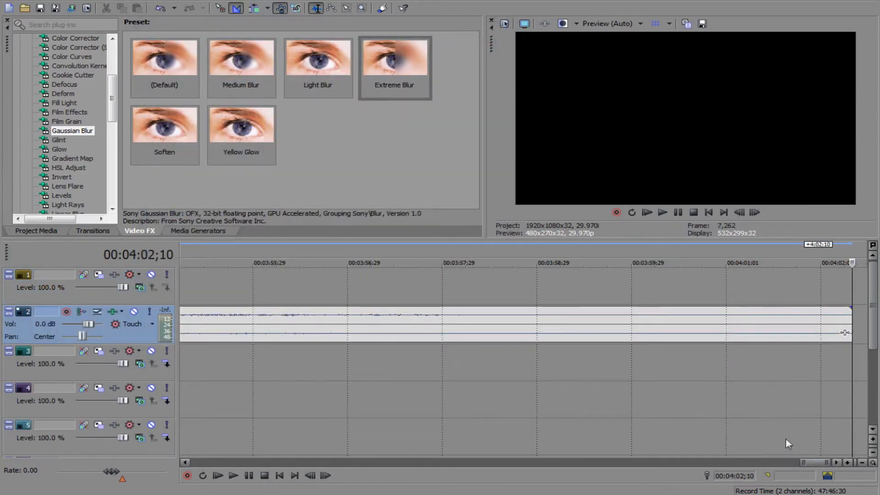
Play the song from just before the 00:01:04;00 mark to look for a suitable starting passage
drag(810, 464, 330, 427)
drag(318, 462, 367, 441)
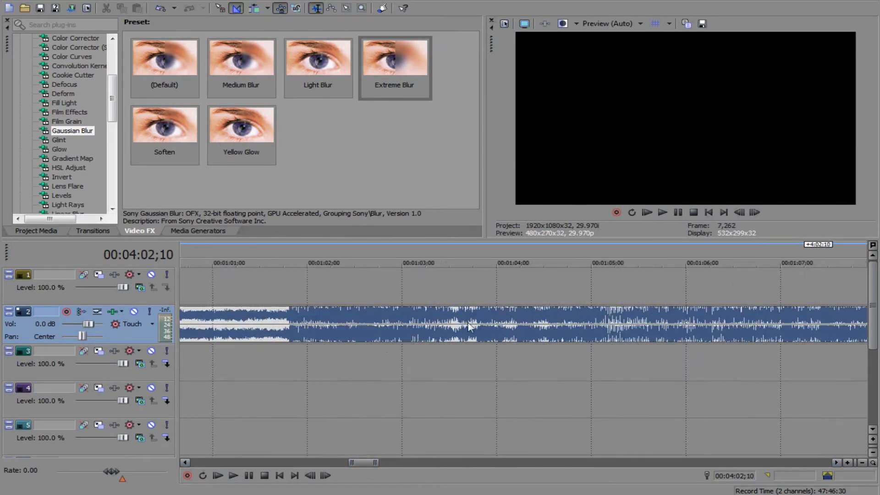
click(490, 327)
click(662, 212)
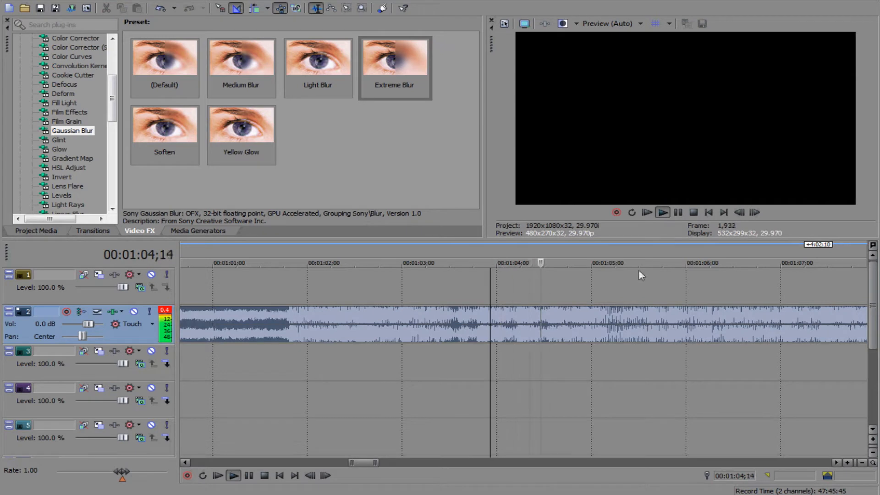
click(692, 213)
Place the playhead at 00:01:02;09 and play the song from there to check the starting point
click(352, 328)
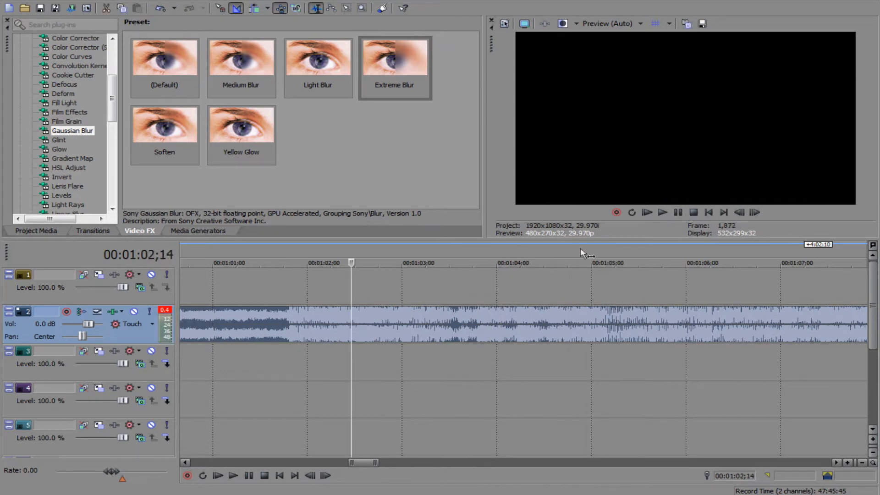
click(741, 210)
click(742, 210)
click(741, 211)
click(741, 210)
click(741, 210)
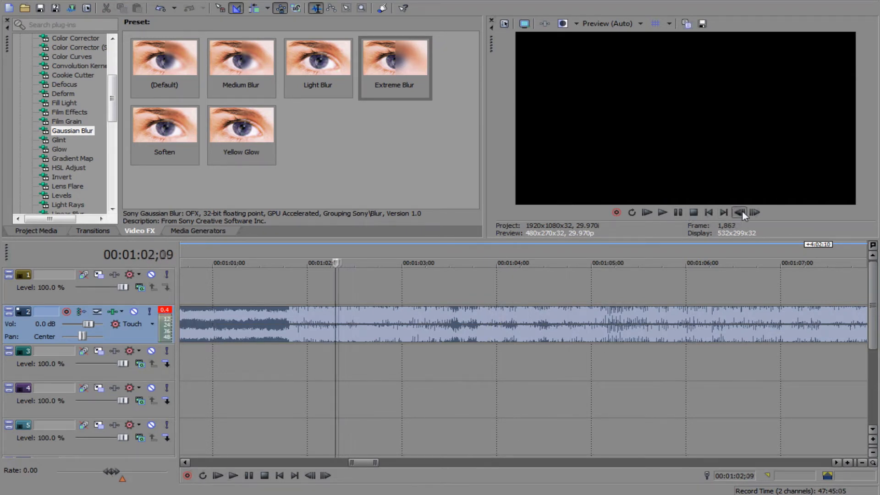
click(662, 212)
click(693, 212)
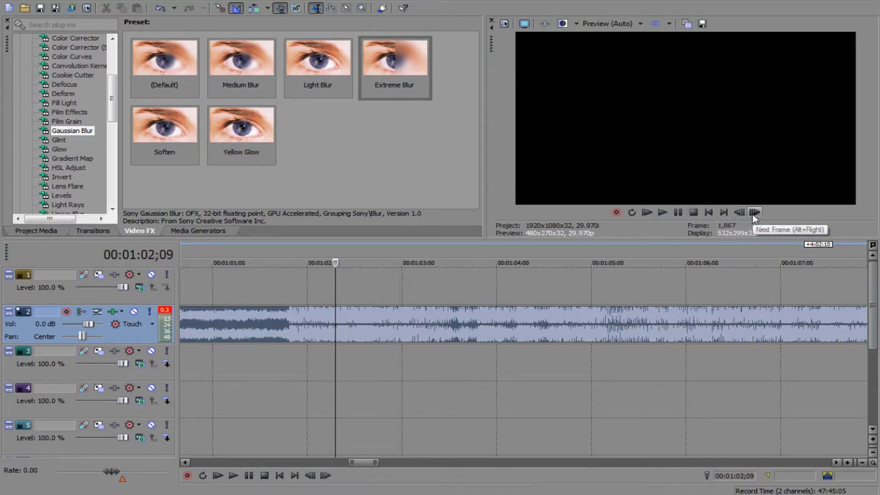
click(662, 211)
click(693, 212)
Split the song at 00:01:02;09 and delete the part before the cut
key(s)
click(292, 318)
key(Delete)
Move the trimmed song to the audio track directly below the video tracks and delete the emptied audio track 2
drag(397, 335, 632, 336)
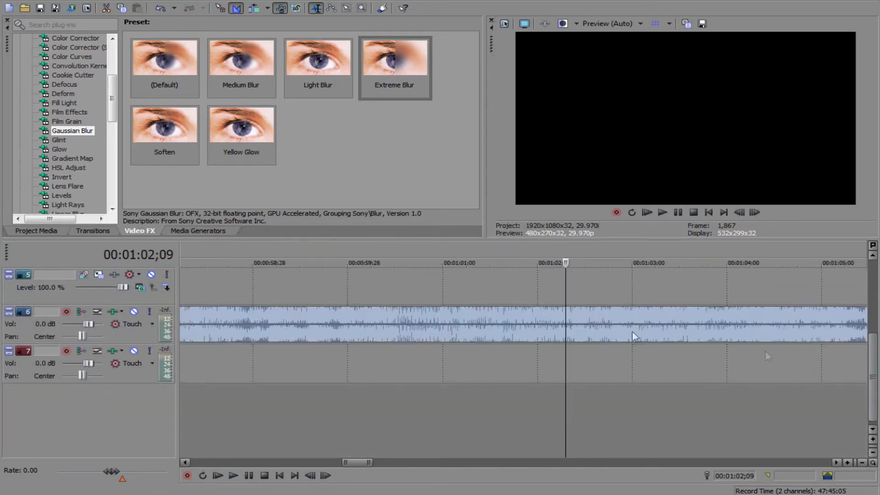
drag(872, 359, 827, 256)
right_click(108, 314)
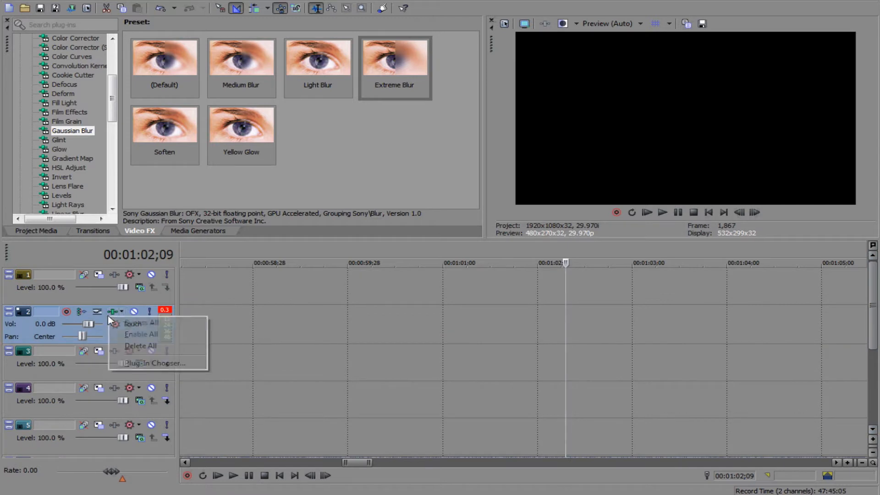
click(107, 321)
right_click(110, 322)
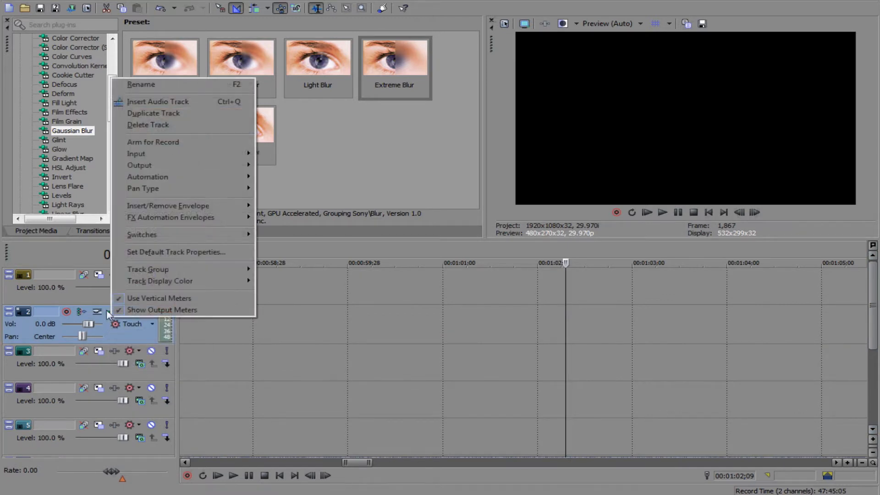
click(167, 123)
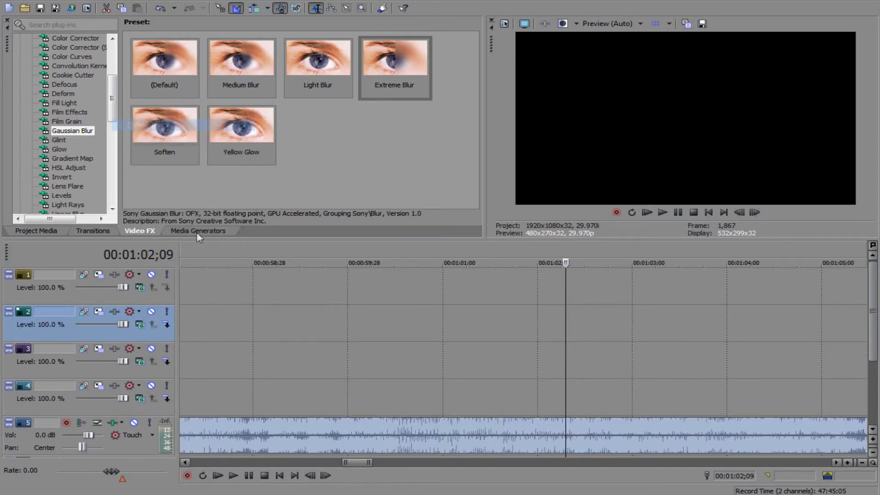
Move the song to the start of the timeline and display the Legacy Text generator presets
drag(360, 463, 189, 393)
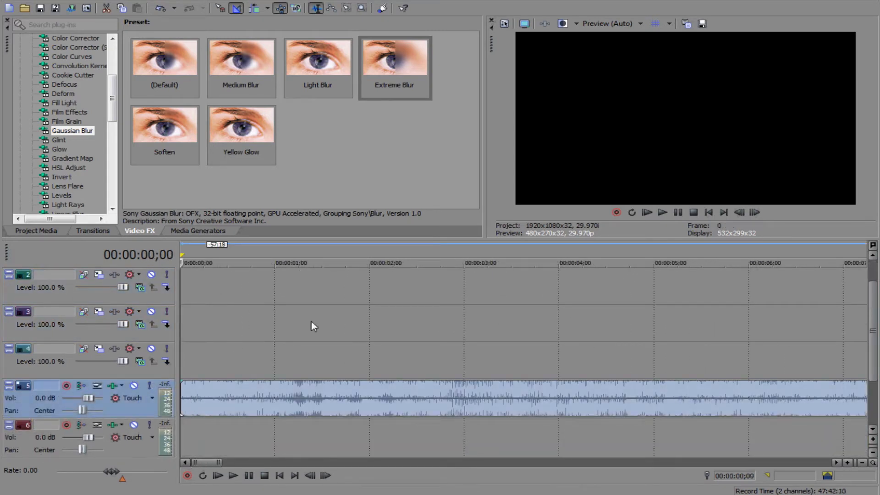
click(214, 230)
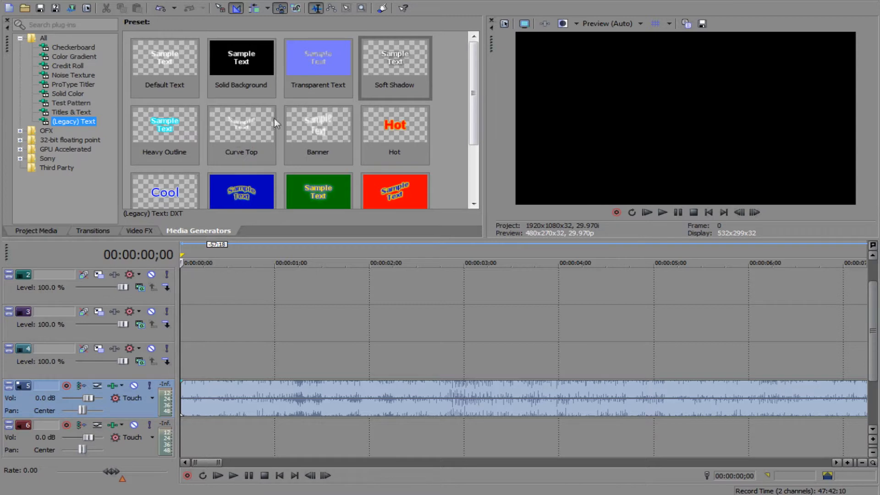
drag(874, 332, 877, 267)
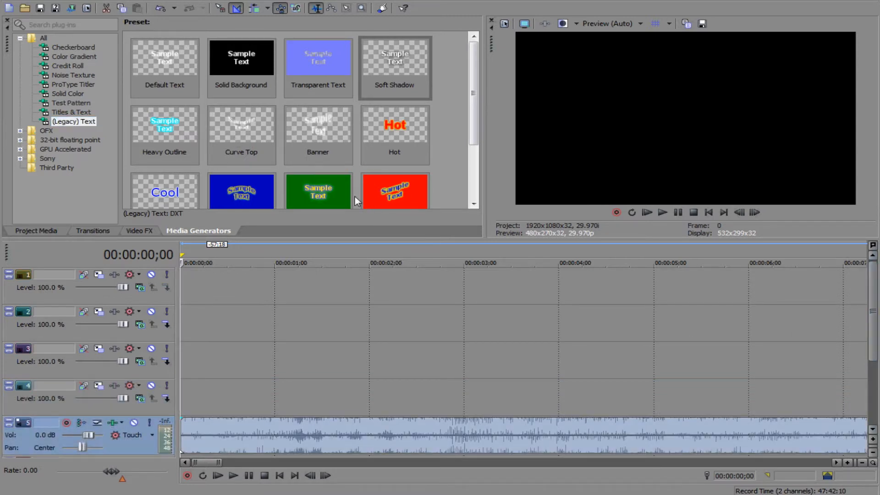
click(26, 8)
click(178, 149)
double_click(413, 114)
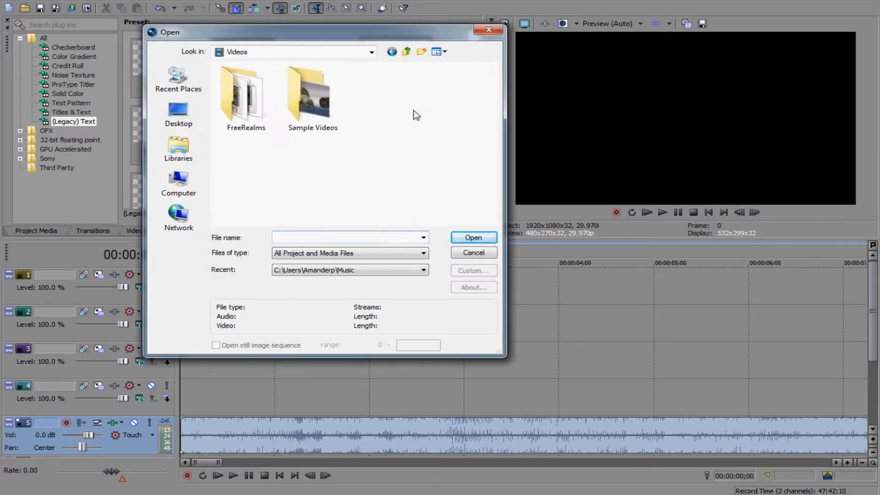
double_click(246, 99)
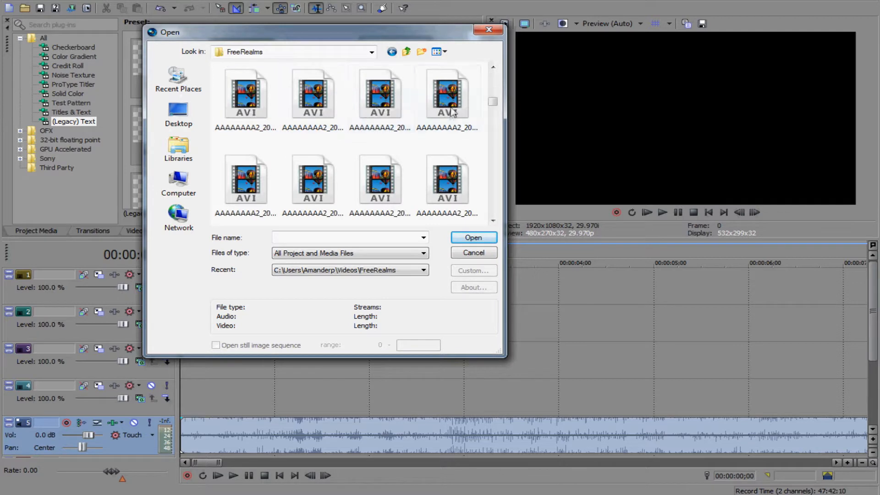
scroll(451, 112, down, 5)
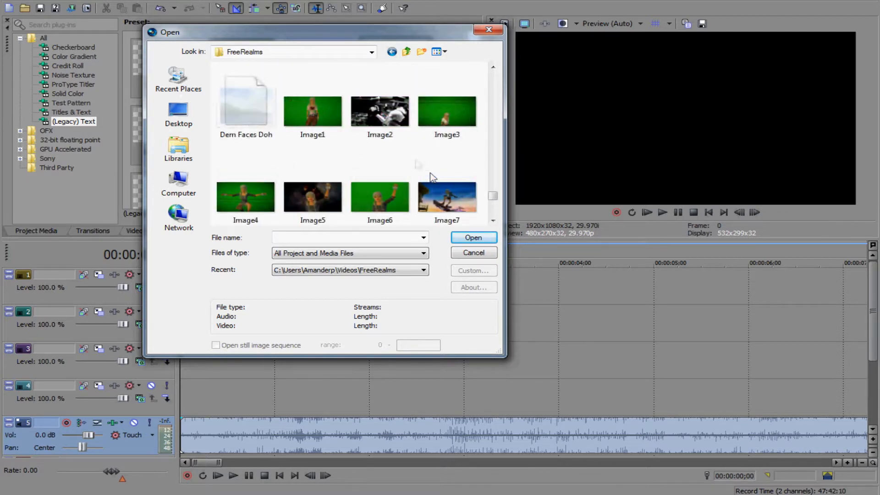
scroll(422, 167, up, 1)
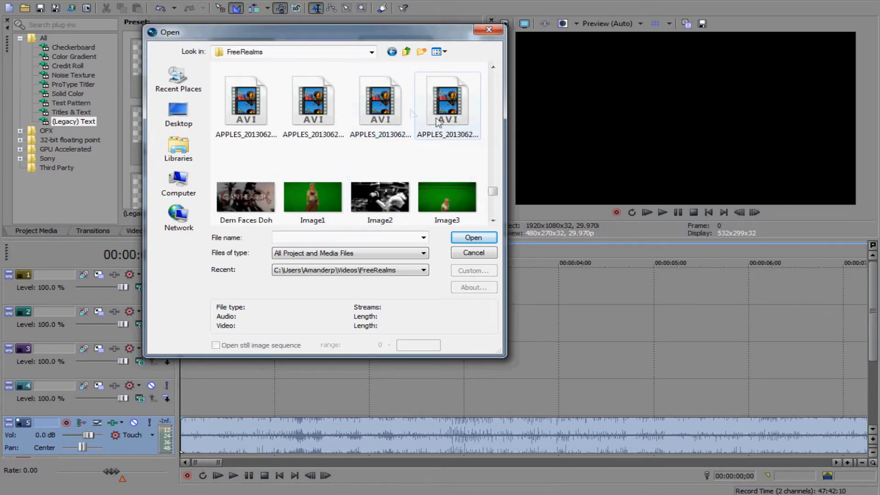
click(264, 117)
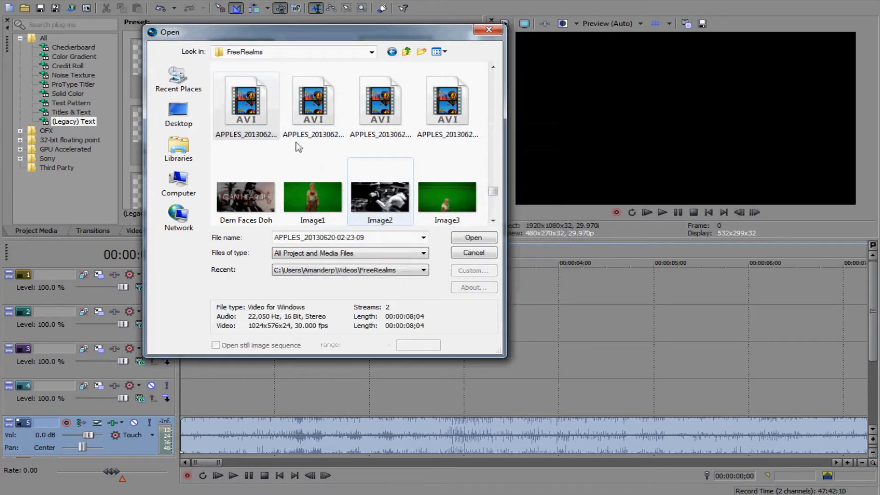
right_click(264, 113)
key(Escape)
click(319, 144)
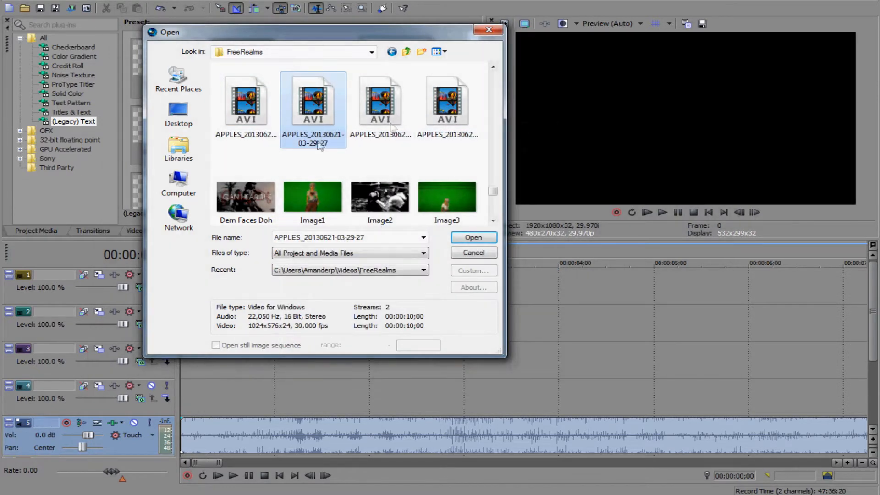
double_click(308, 108)
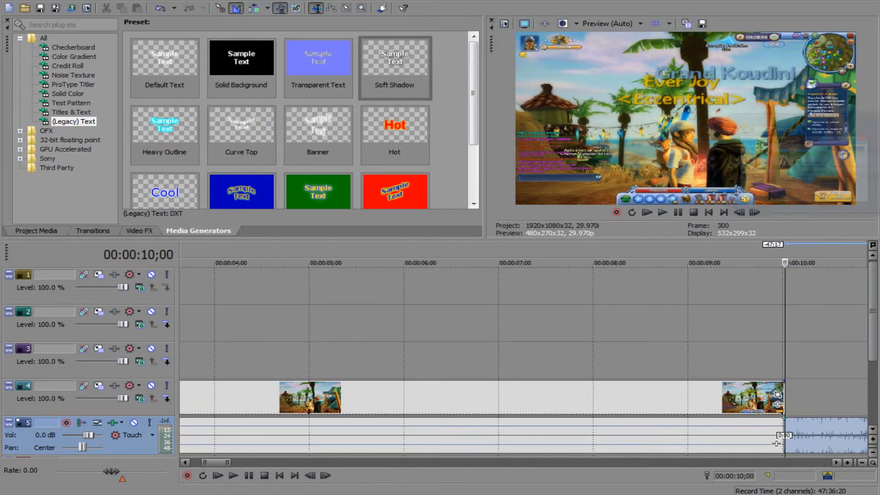
Trim the opening of the imported video clip and align the remainder with the start of the timeline
click(617, 132)
click(499, 281)
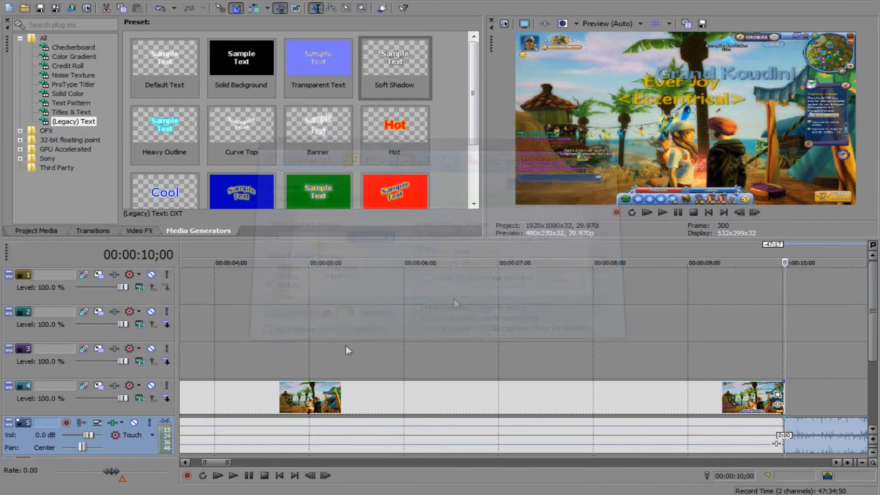
drag(211, 460, 197, 461)
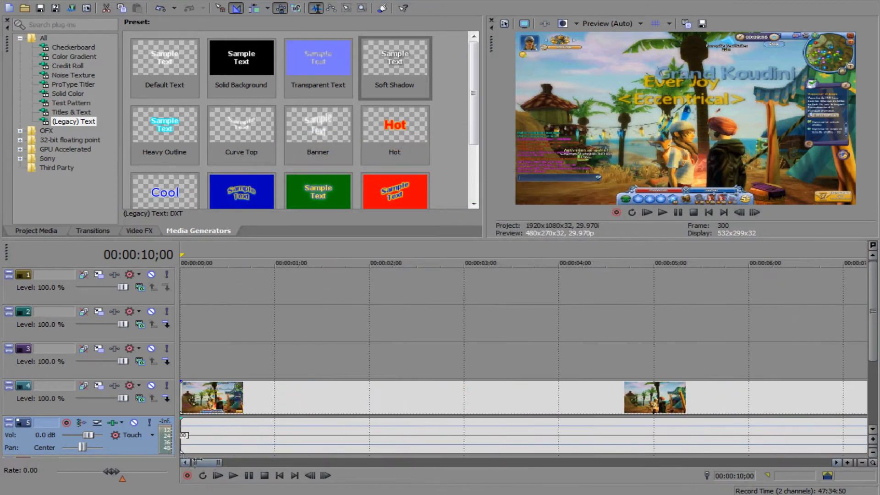
drag(186, 402, 227, 409)
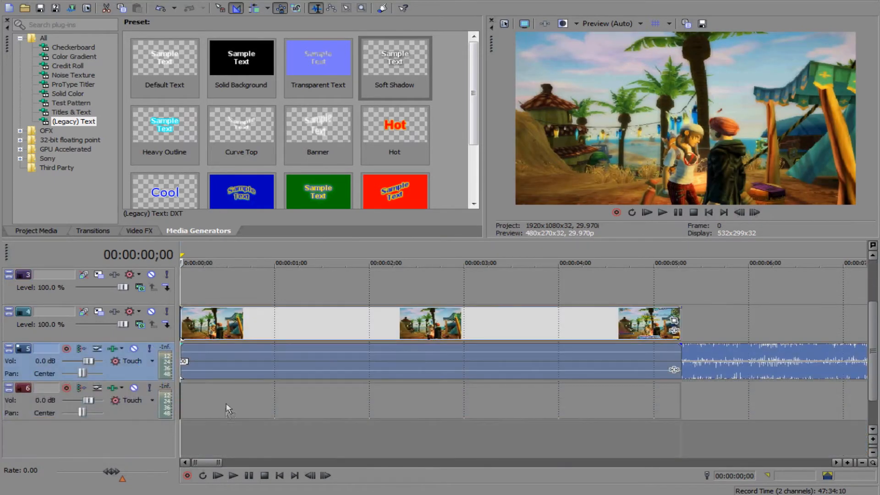
Trim the end of the gameplay clip on track 4 to the song's first beat at 00:00:00;22
drag(683, 327, 255, 323)
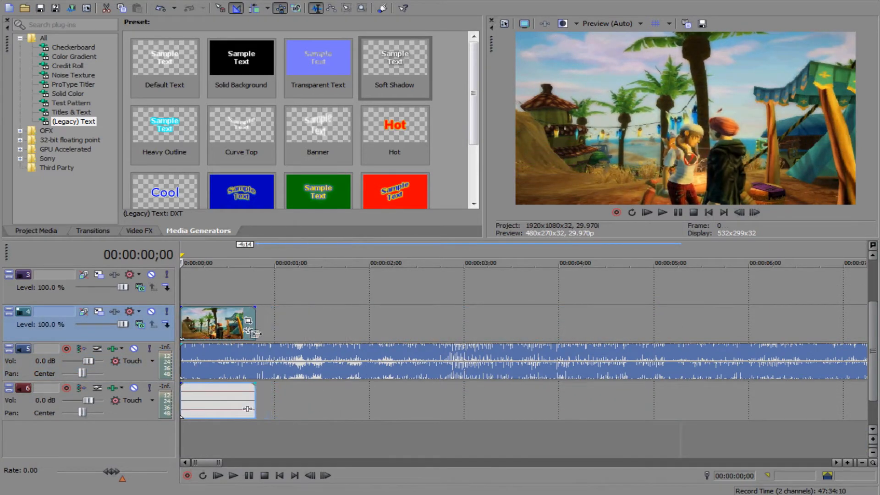
click(663, 212)
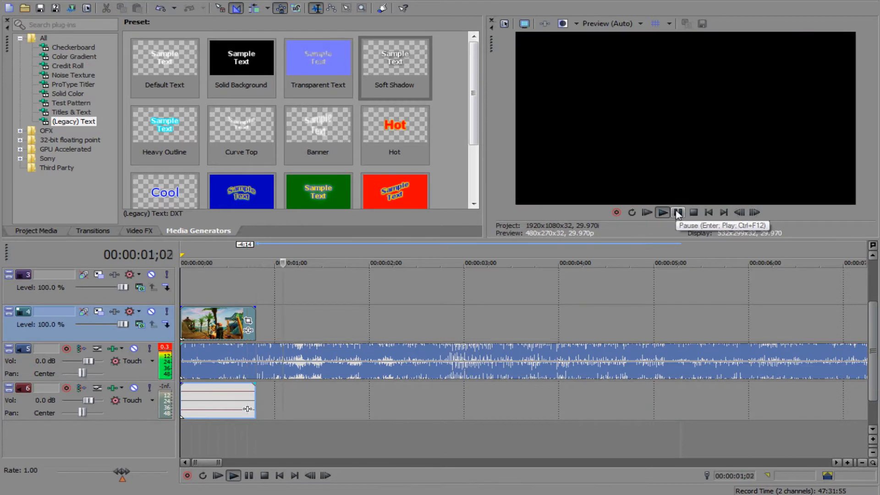
click(664, 213)
click(662, 212)
click(678, 212)
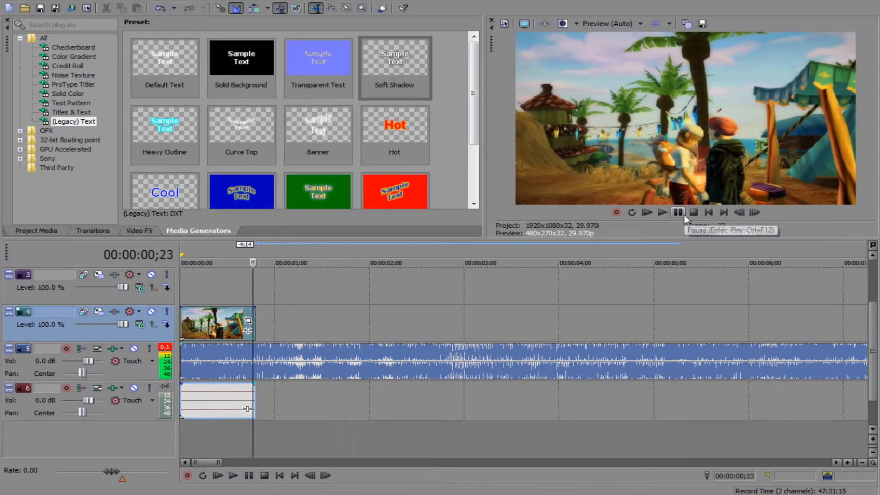
click(739, 212)
click(667, 213)
click(692, 213)
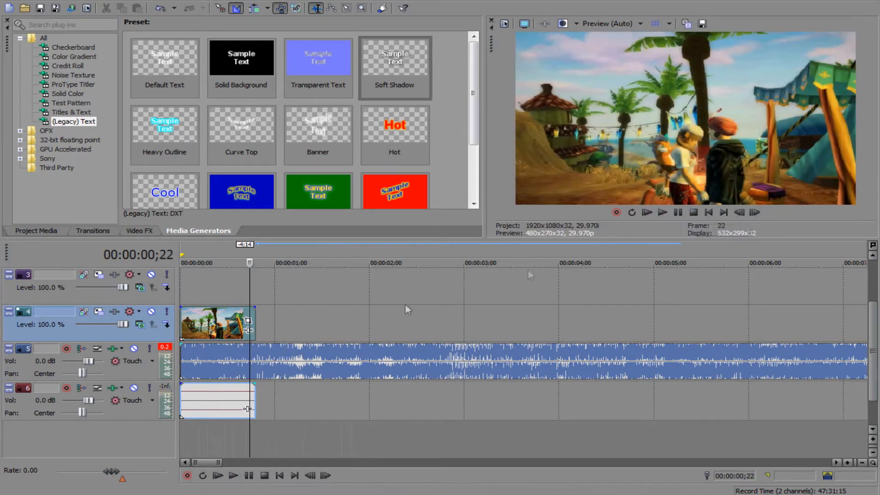
drag(259, 323, 253, 323)
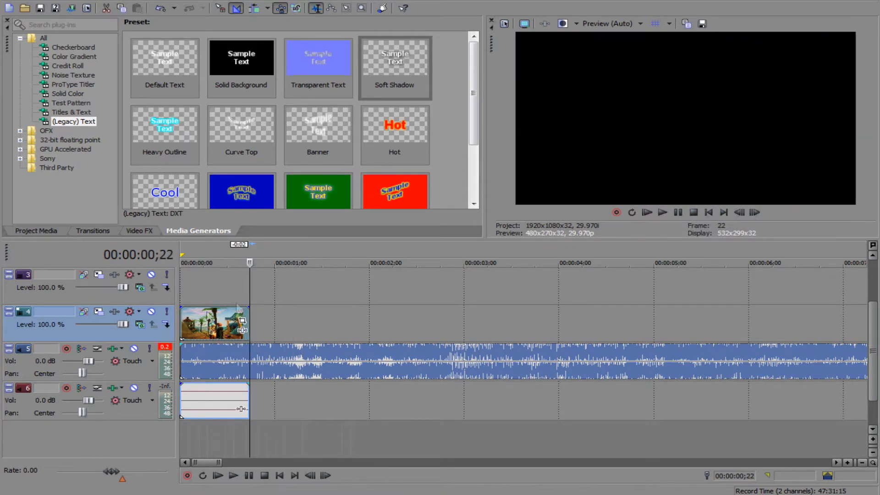
Crop the gameplay clip from its first frame to a close-up of the two characters, about 442 by 249 in size
click(182, 328)
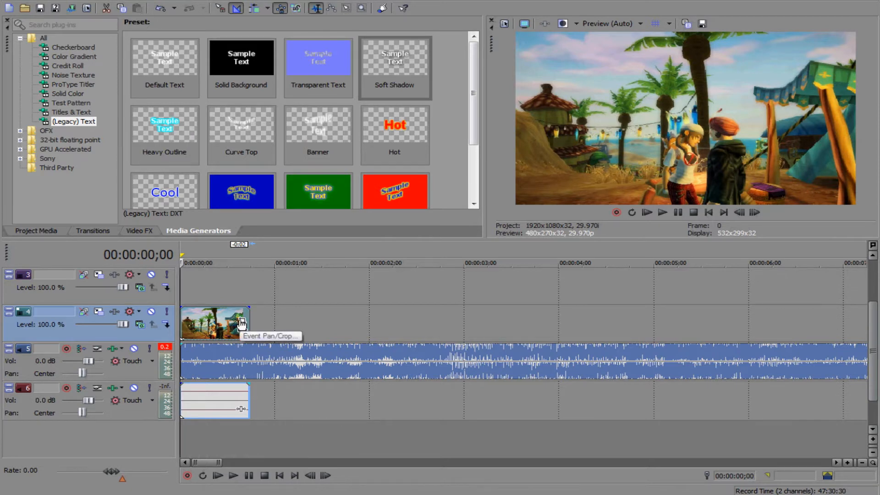
click(242, 323)
drag(314, 238, 341, 203)
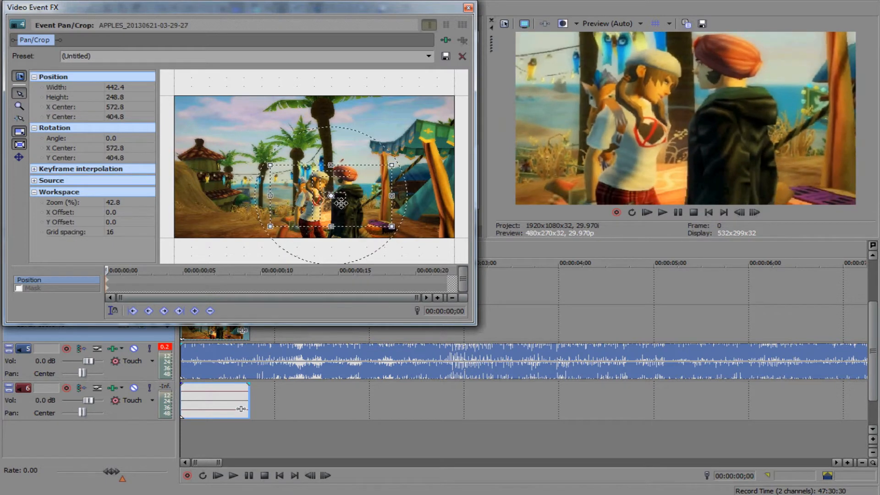
click(468, 7)
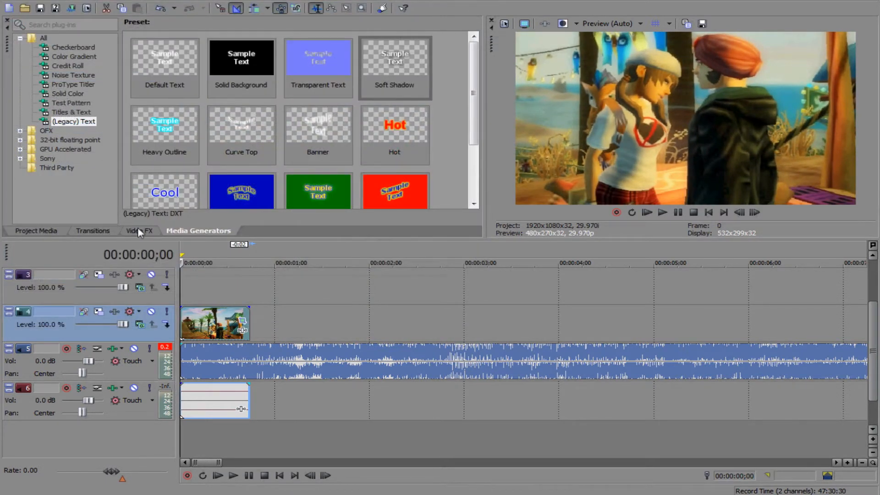
Apply the Gradient Map effect with the Overexposed preset to the gameplay clip on track 4
click(138, 230)
scroll(73, 174, down, 5)
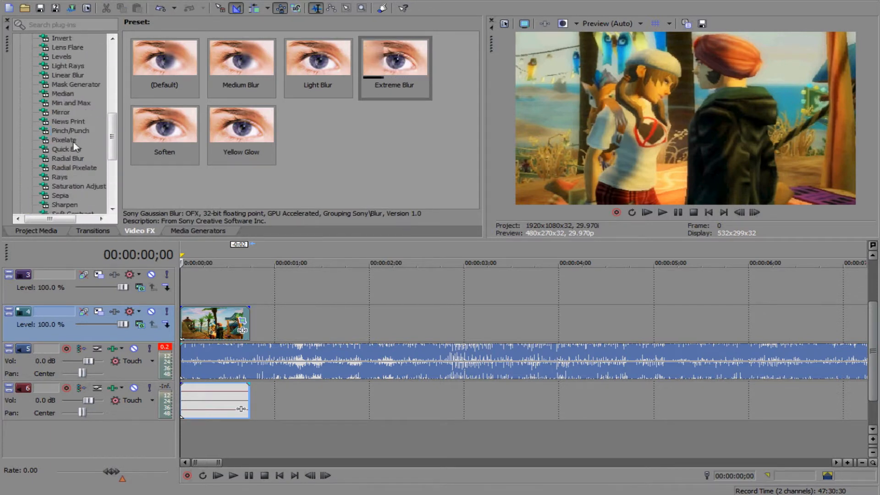
scroll(69, 127, up, 2)
click(75, 75)
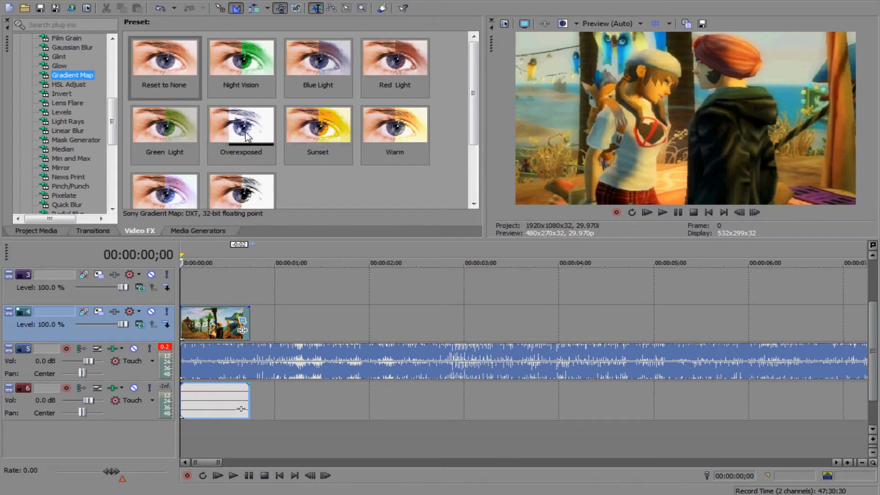
drag(242, 134, 239, 138)
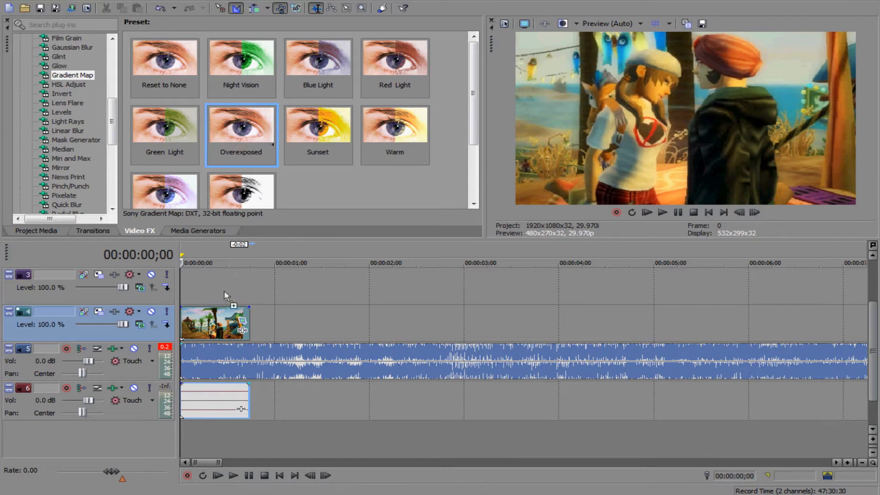
drag(217, 327, 216, 327)
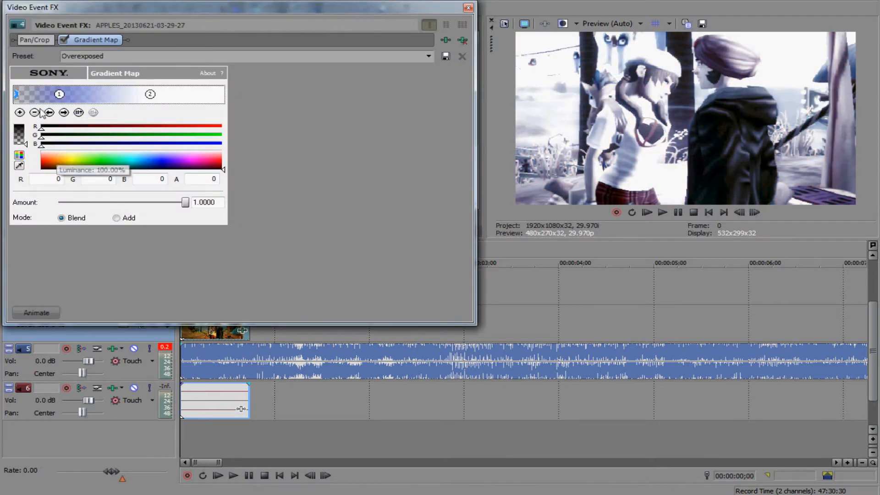
Make the first two Gradient Map control points fully opaque black with alpha 255 and close the effect settings
drag(59, 160, 42, 172)
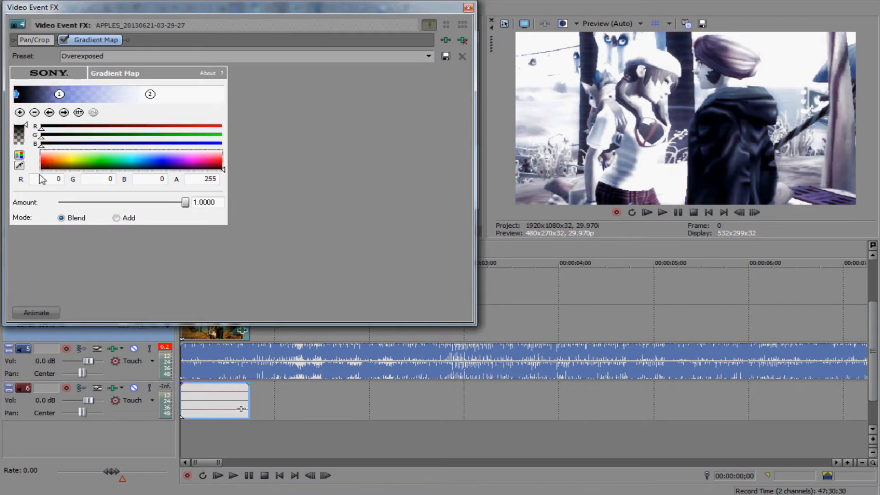
click(60, 94)
drag(57, 160, 28, 190)
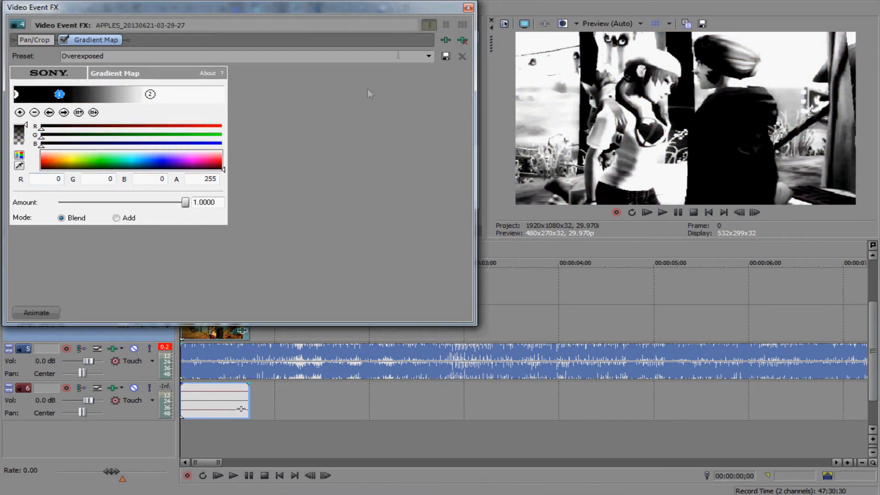
click(468, 8)
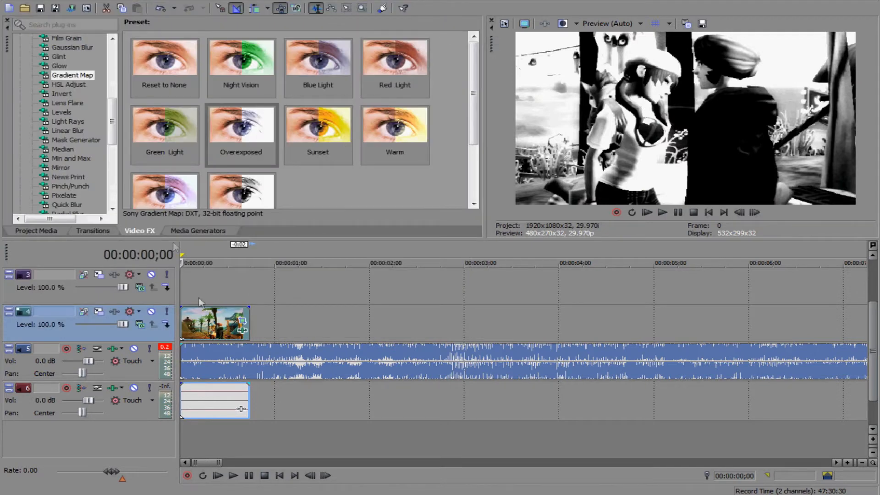
Move the gameplay clip up to video track 3 and save the project as sdfsdfsdfsdfsdf
drag(207, 316, 207, 287)
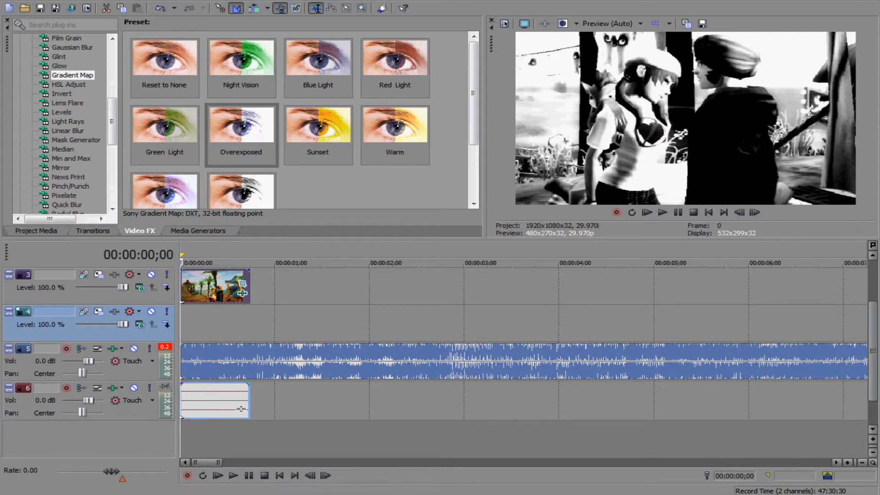
key(alt+f)
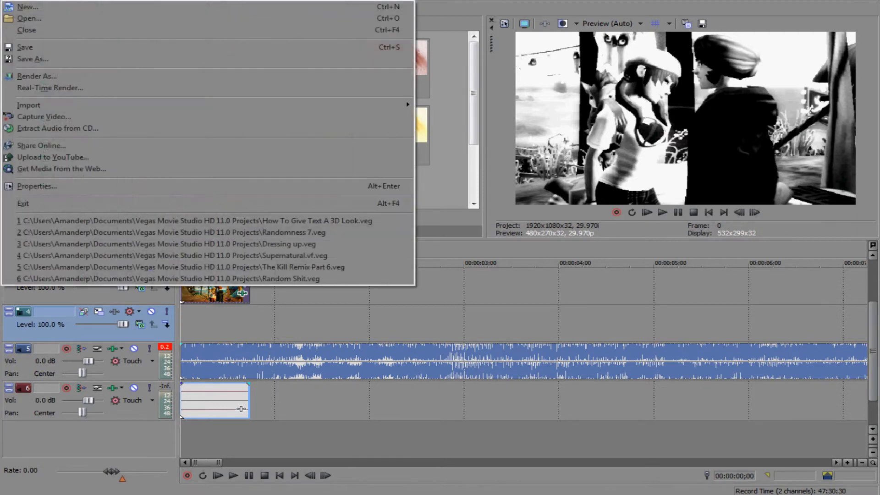
click(37, 49)
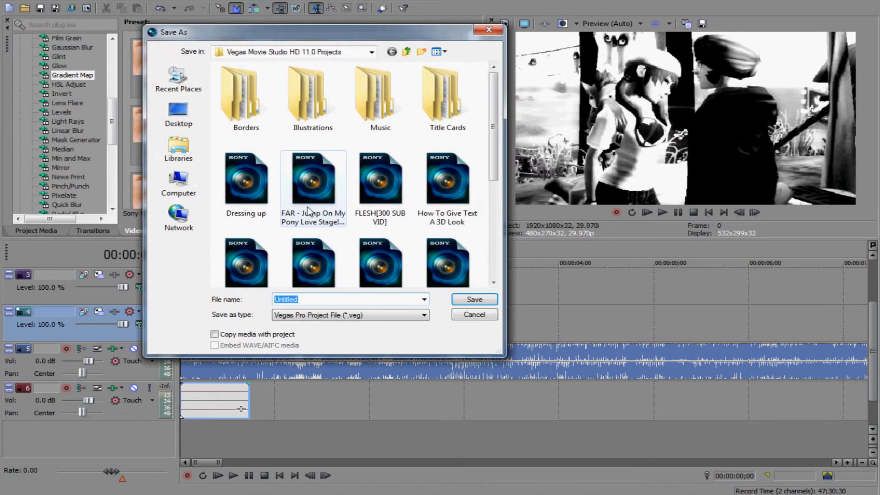
text(sdfsdfsdfsdfsdf)
key(Return)
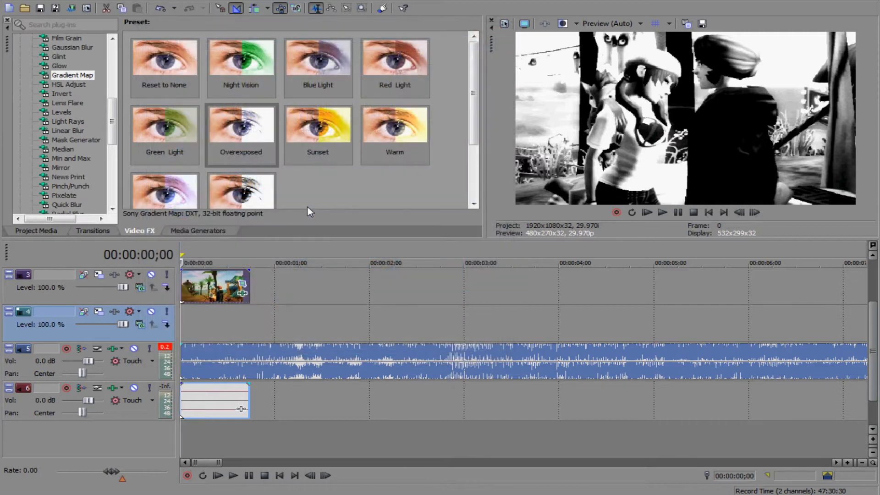
Import the video Dark abiss.wmv from the libraries onto track 4
scroll(76, 190, down, 5)
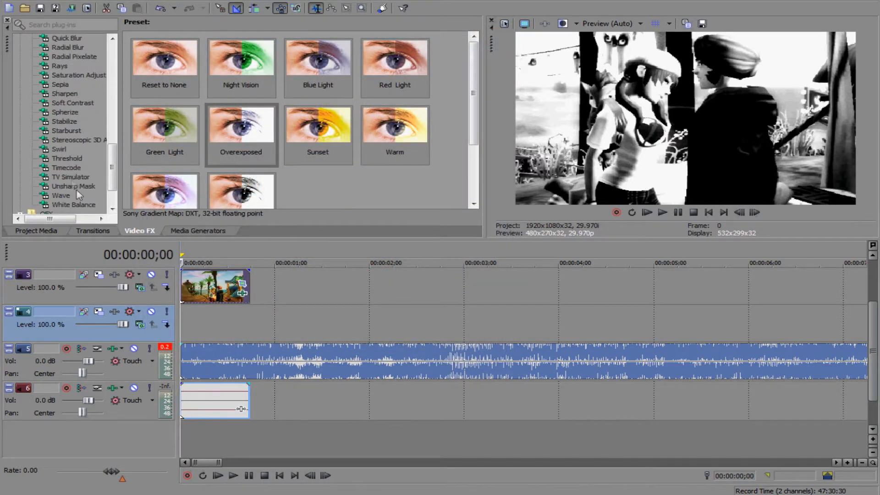
scroll(76, 143, up, 5)
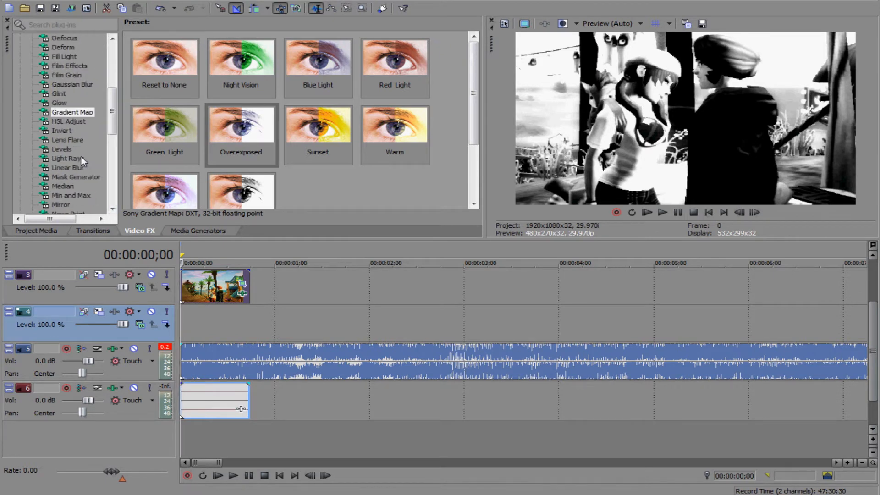
click(24, 8)
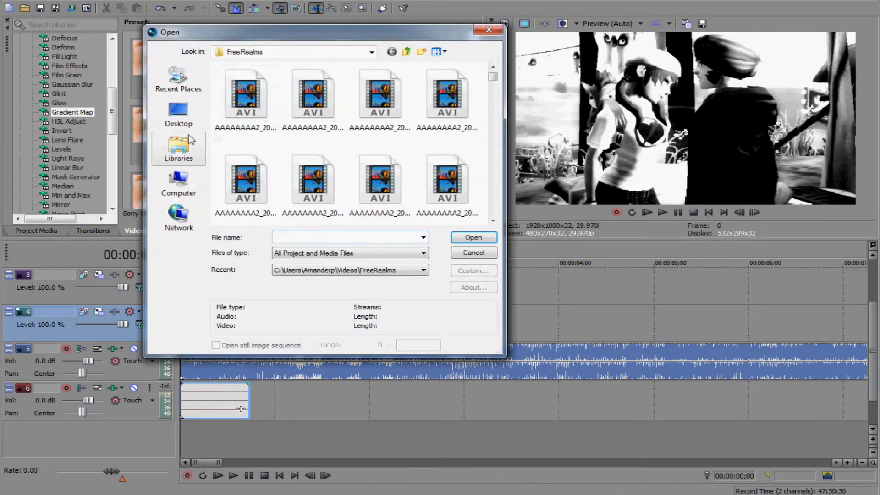
click(178, 147)
double_click(243, 79)
mouse_move(493, 80)
mouse_down()
mouse_move(472, 141)
mouse_move(438, 178)
mouse_up()
double_click(257, 134)
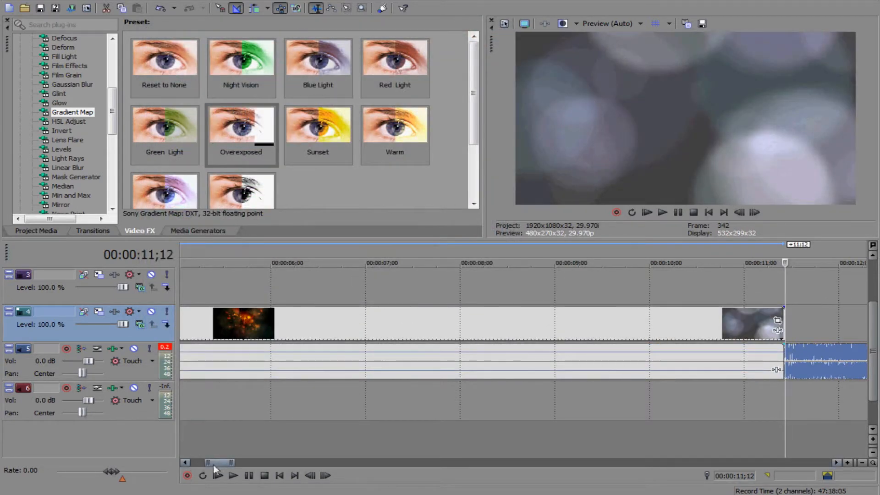
Trim the dark opening of Dark abiss.wmv, align it with the timeline start and lower the overlying gameplay clip's opacity to about half
click(189, 459)
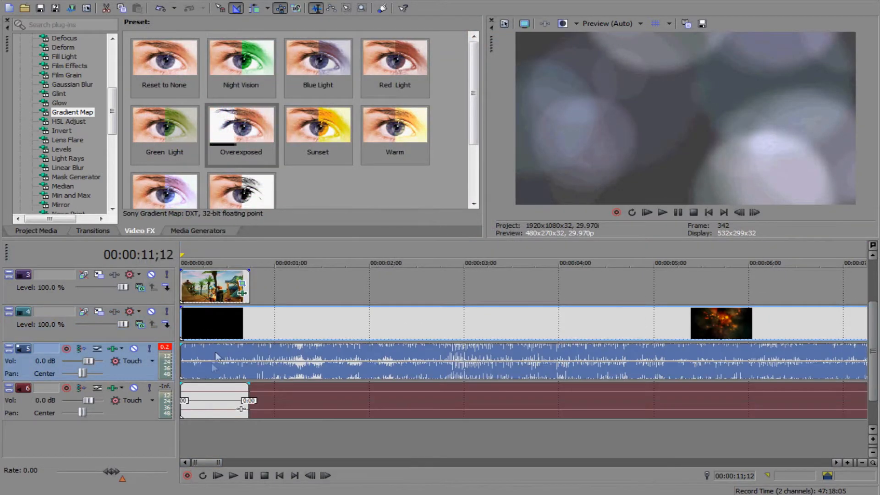
drag(183, 323, 229, 326)
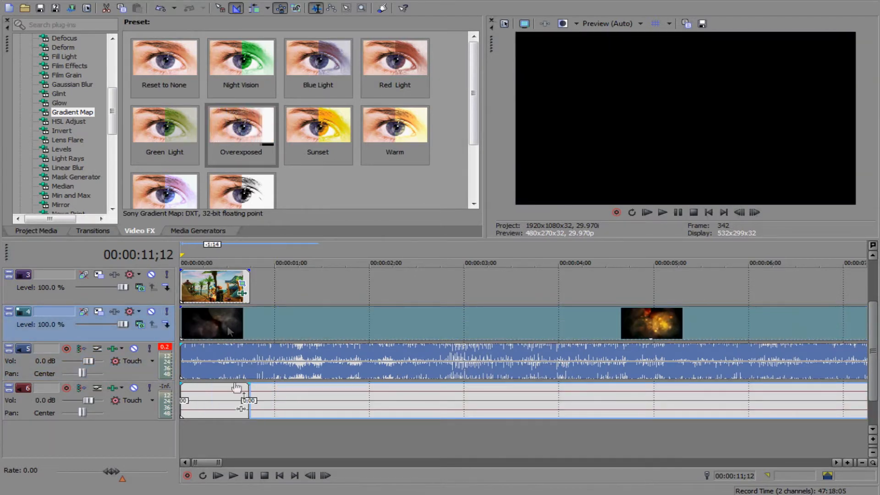
click(181, 290)
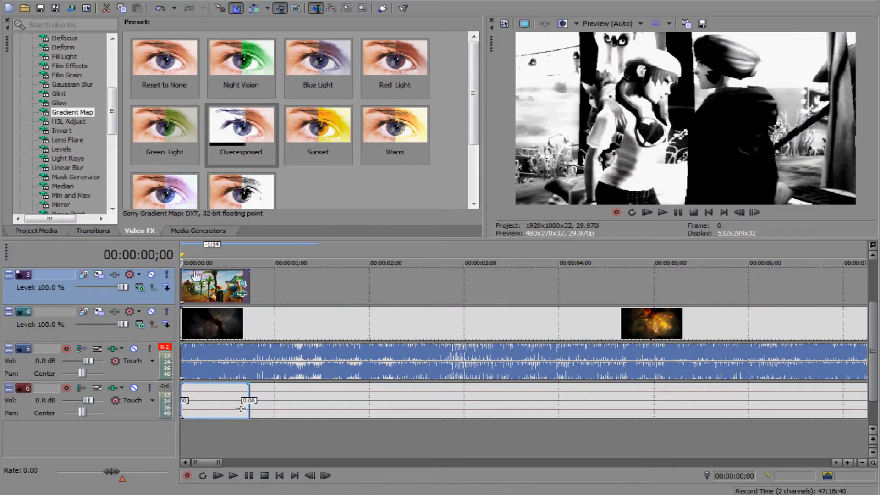
drag(198, 273, 198, 291)
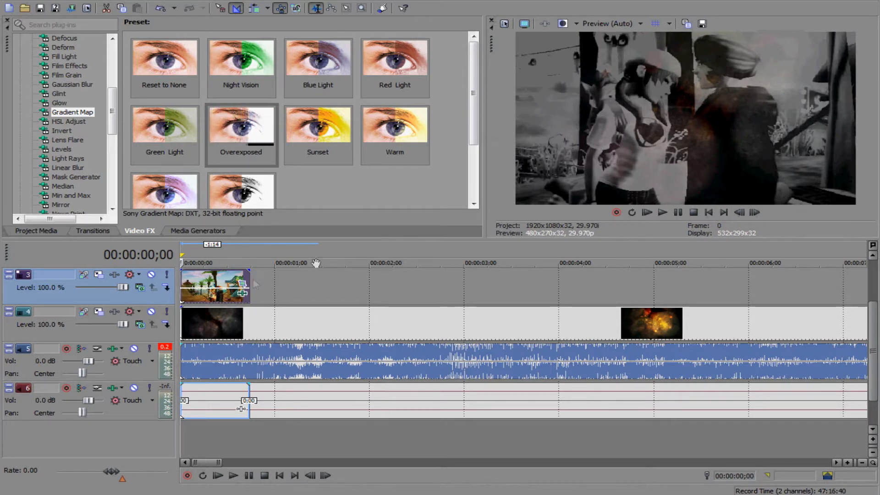
Extend the gameplay clip's end by 6 frames and save a snapshot of frame 22 as Image17.jpg in the FreeRealms folder
drag(249, 282, 269, 282)
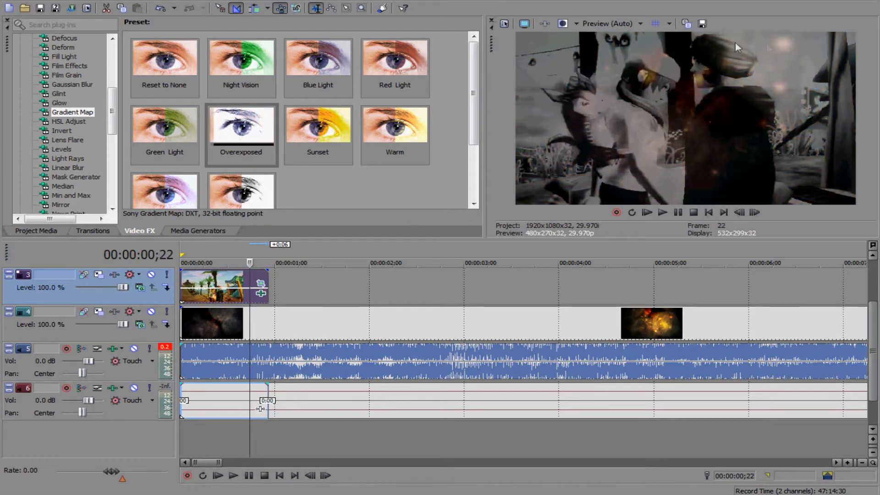
click(709, 23)
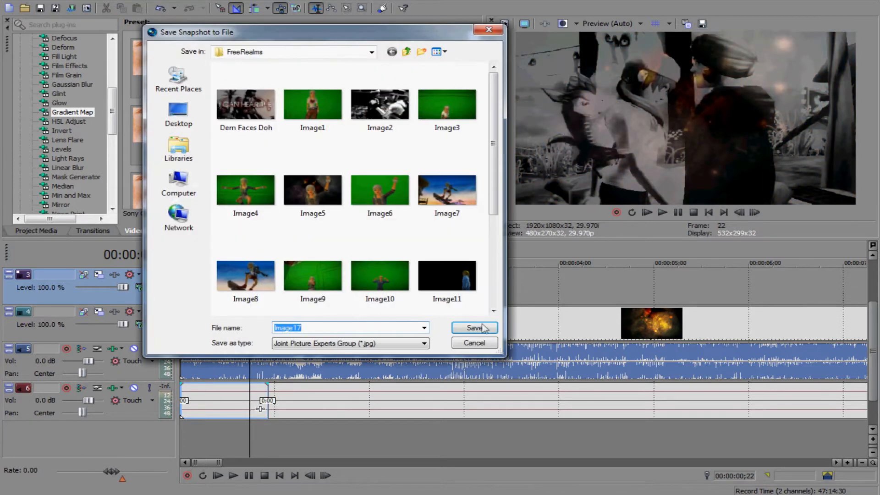
click(473, 328)
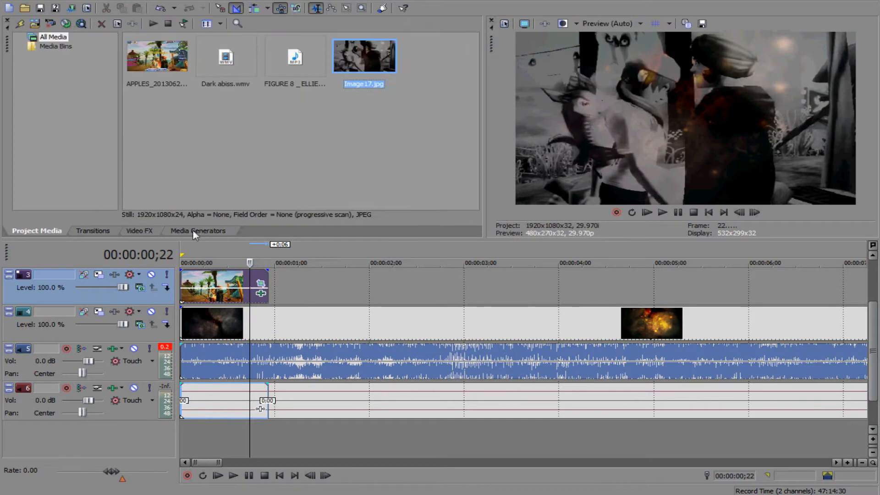
Trim the gameplay clip's end back to frame 22 and place Image17.jpg directly after it on track 3
drag(269, 282, 247, 282)
drag(370, 79, 259, 289)
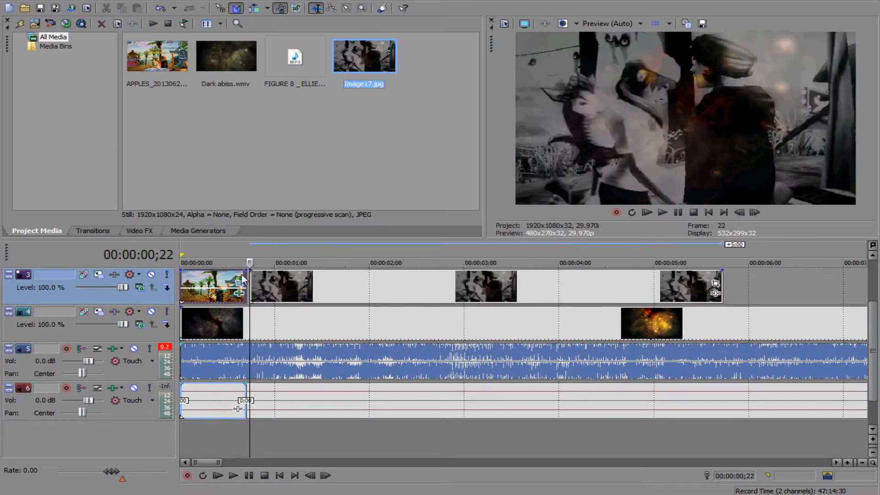
click(651, 213)
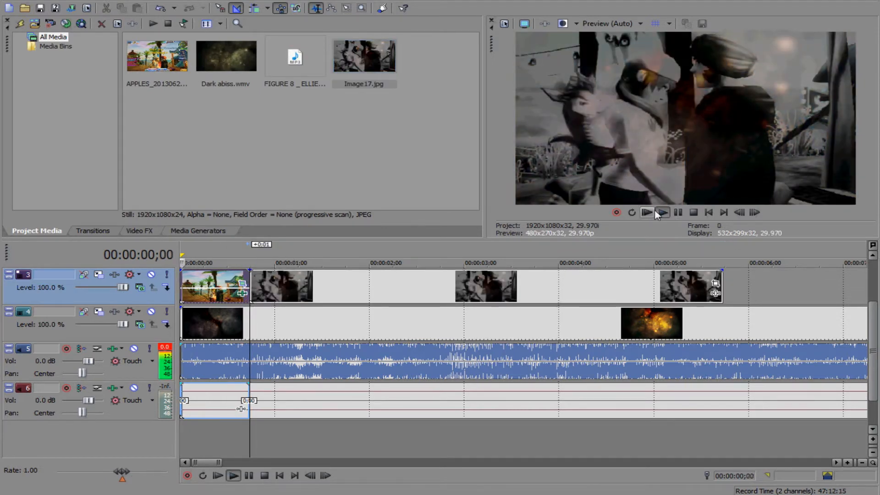
click(691, 213)
Move Image17.jpg 26 frames later on track 3 and play the song to locate the next beat at 00:00:01;08
drag(453, 287, 534, 287)
click(662, 213)
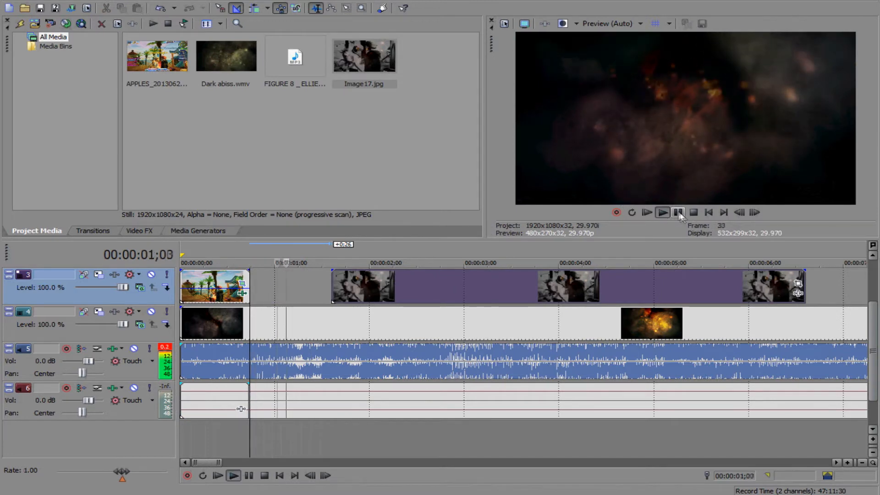
click(692, 212)
click(662, 212)
click(678, 213)
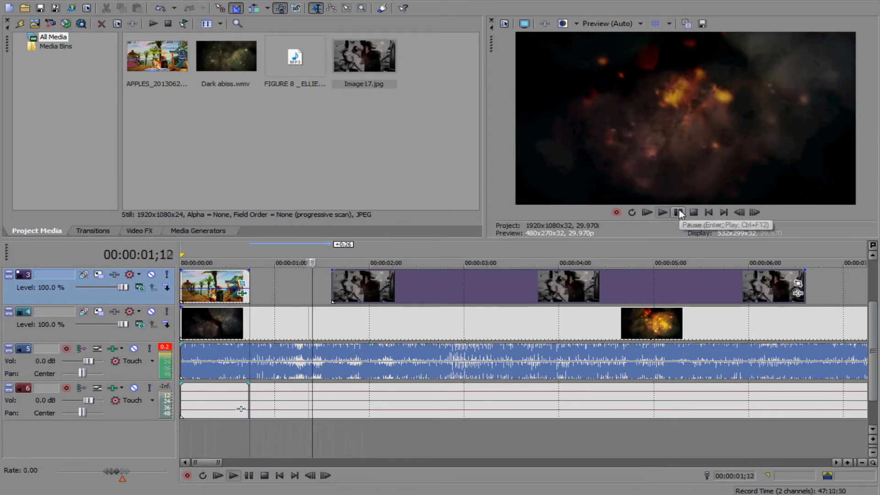
click(736, 212)
click(737, 213)
click(736, 212)
click(737, 212)
click(662, 212)
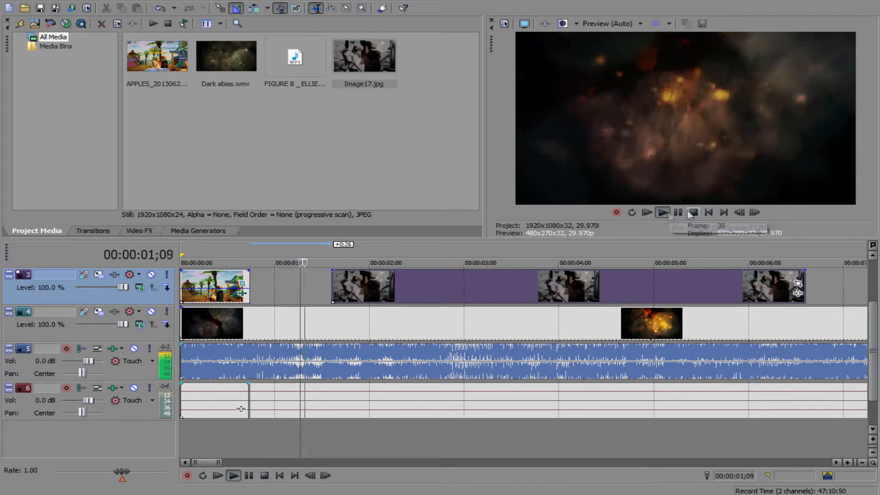
click(693, 212)
Extend the gameplay clip's end to 00:00:01;08 and place Image17.jpg directly after it on track 3
drag(428, 290, 396, 295)
drag(247, 286, 301, 280)
click(182, 283)
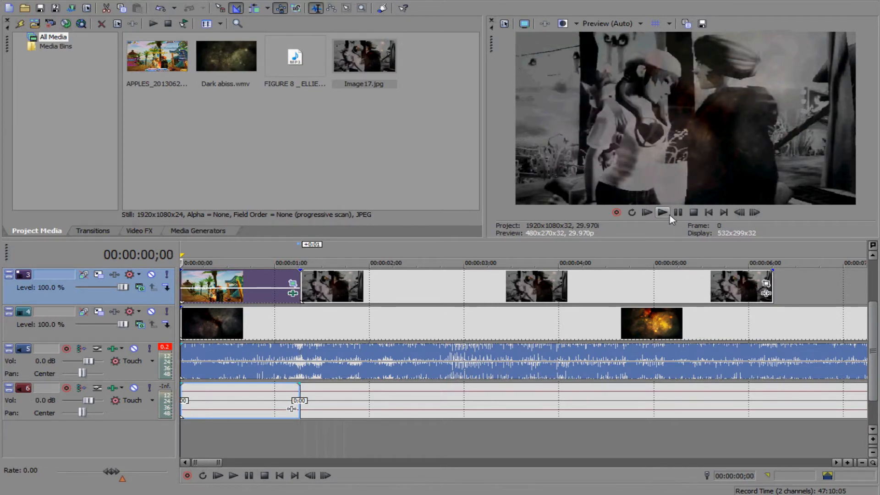
Add a (Legacy) Text event with the Soft Shadow preset at the start of track 2
scroll(861, 284, up, 2)
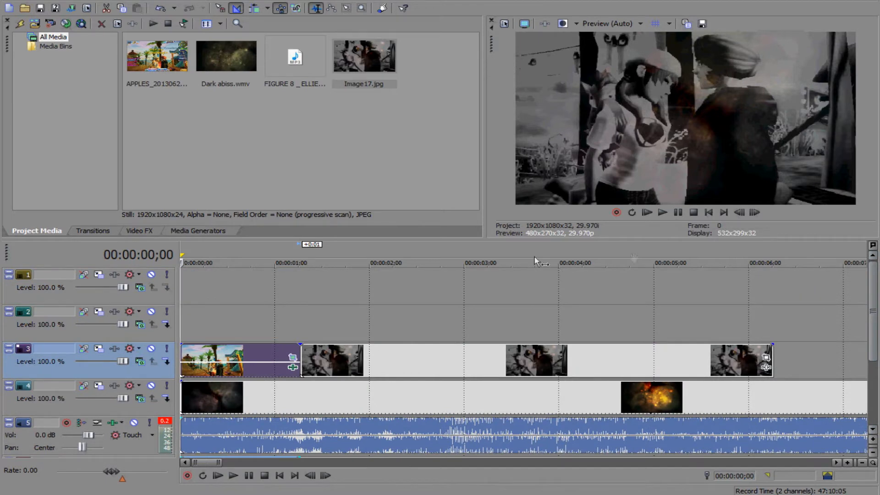
click(195, 230)
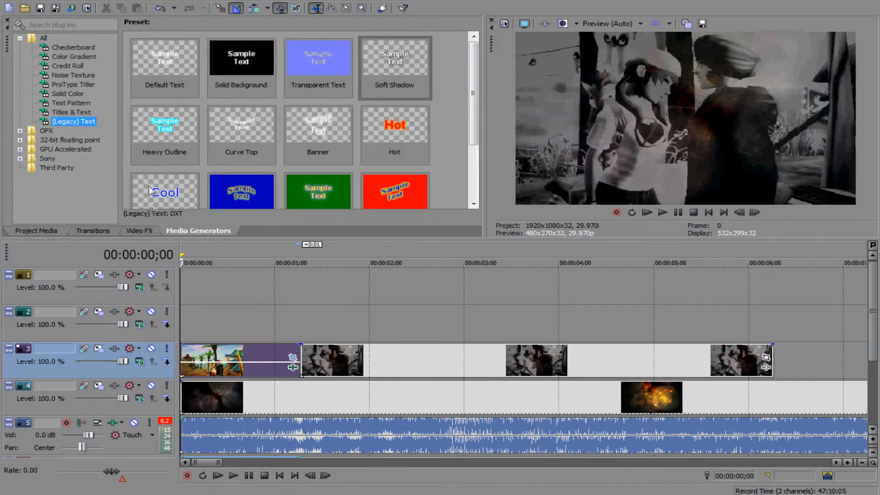
click(9, 1)
click(25, 47)
mouse_move(386, 72)
mouse_down()
mouse_move(202, 323)
mouse_move(388, 77)
mouse_up()
drag(257, 275, 256, 321)
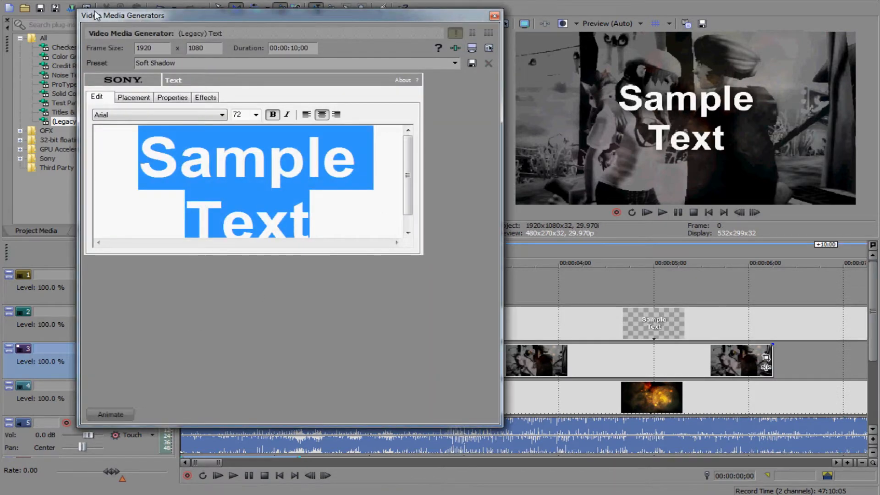
Replace the sample text of the title with "I need your"
text(\)
key(BackSpace)
text(I)
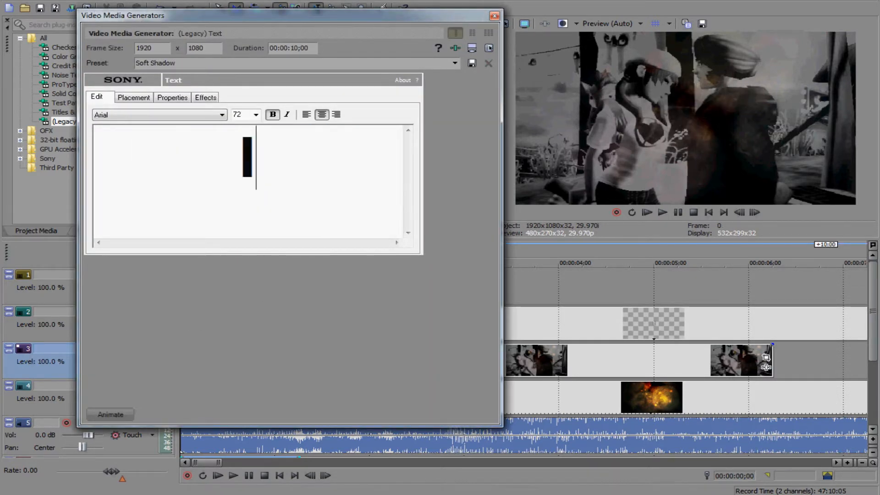
text( need your)
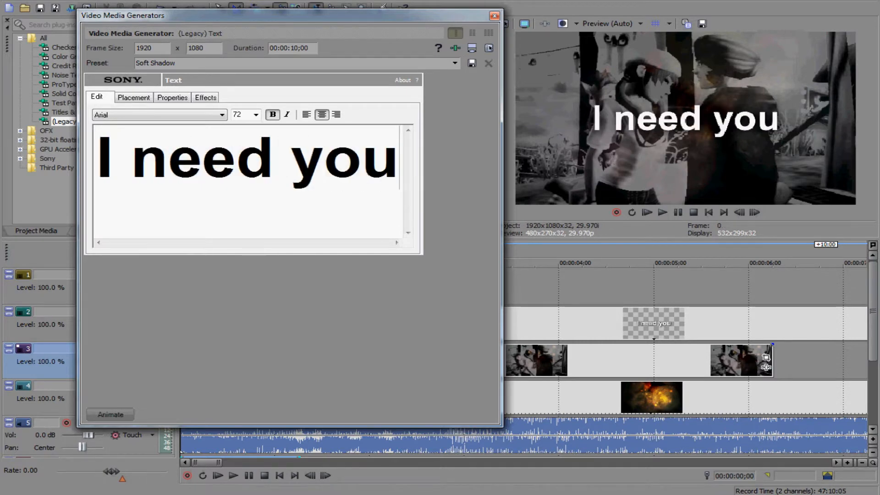
Format the whole title in the Sweetly Broken font at size 60 without bold
drag(375, 199, 99, 160)
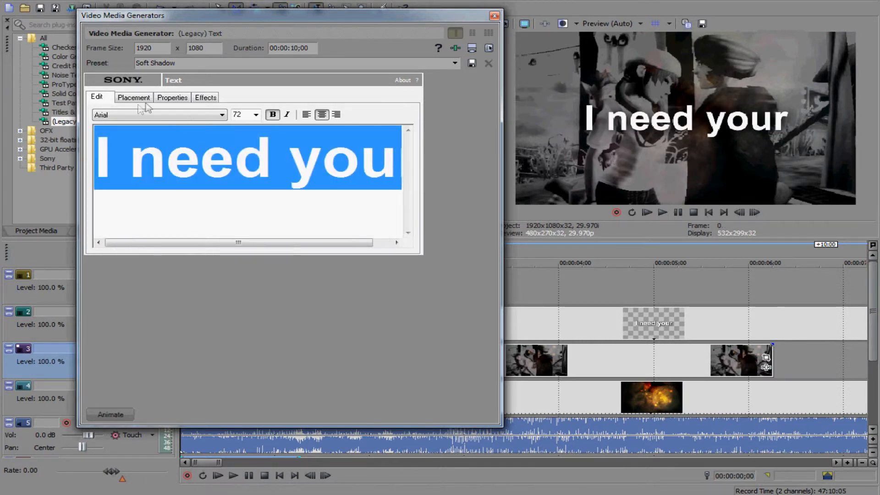
click(222, 114)
drag(222, 195, 198, 313)
scroll(151, 172, up, 1)
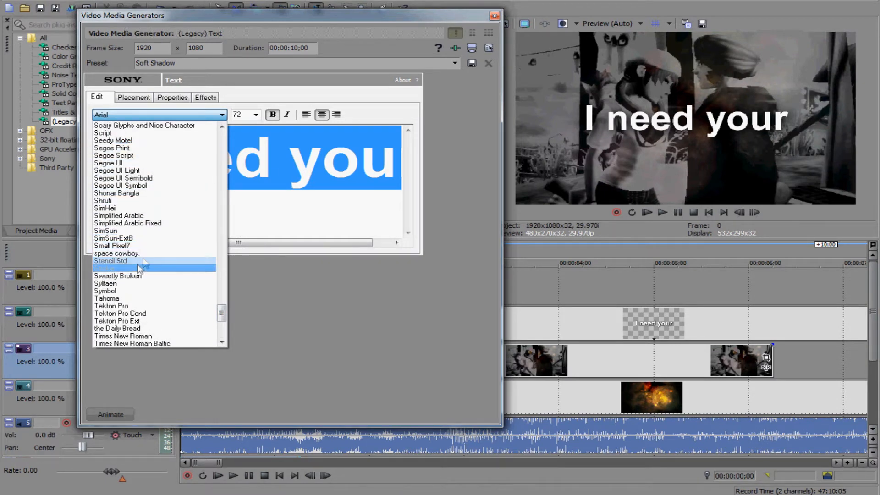
click(135, 275)
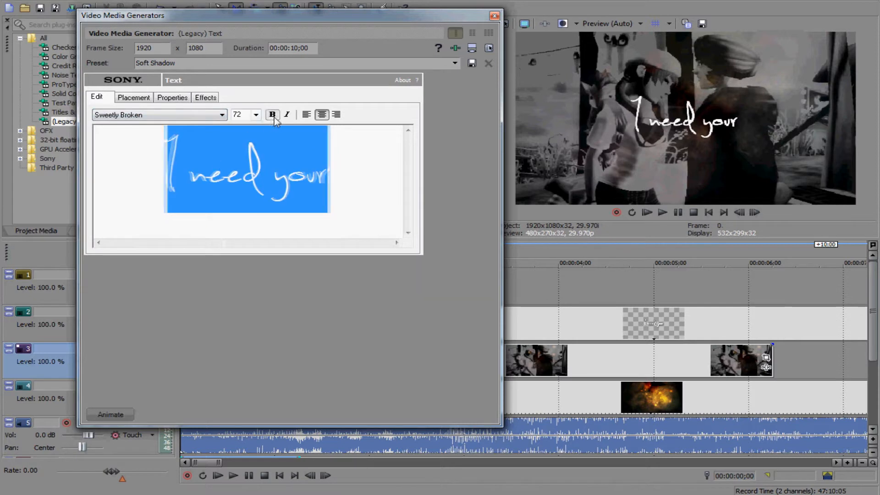
click(256, 115)
click(252, 238)
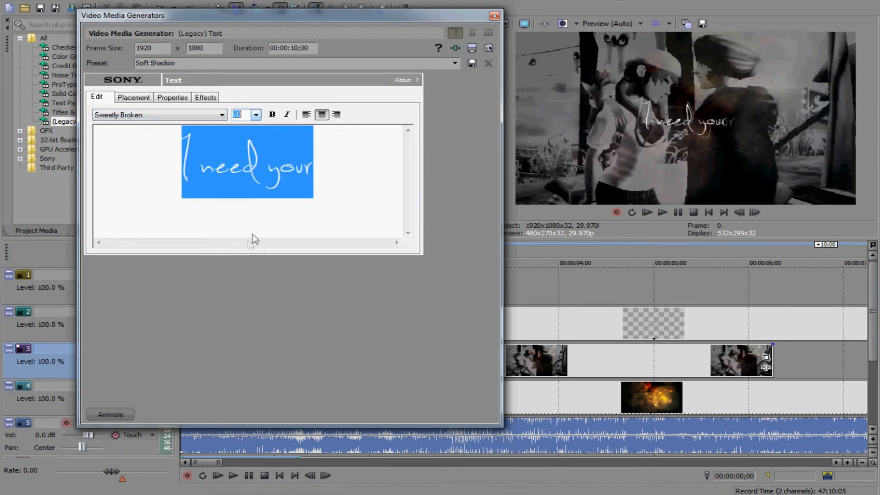
Set the title's text placement to Bottom Left and put the playhead at the gameplay clip's end, 00:00:01;08
click(136, 102)
drag(177, 191, 143, 222)
click(137, 126)
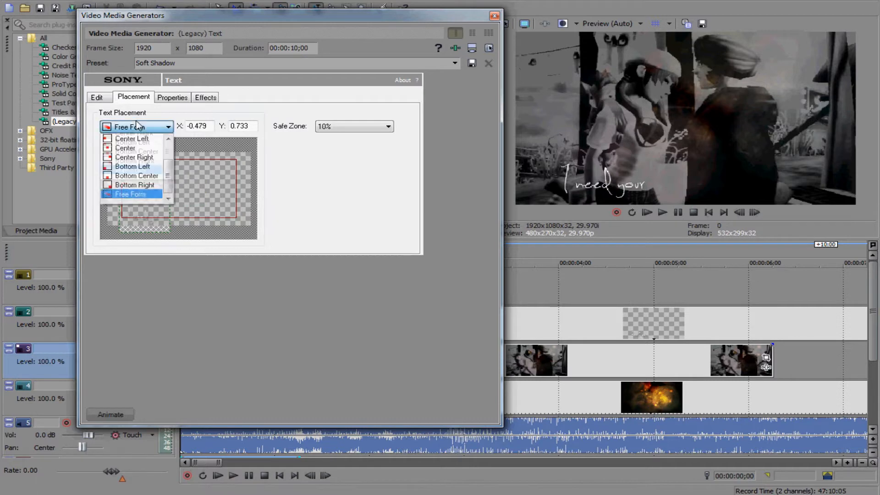
click(134, 171)
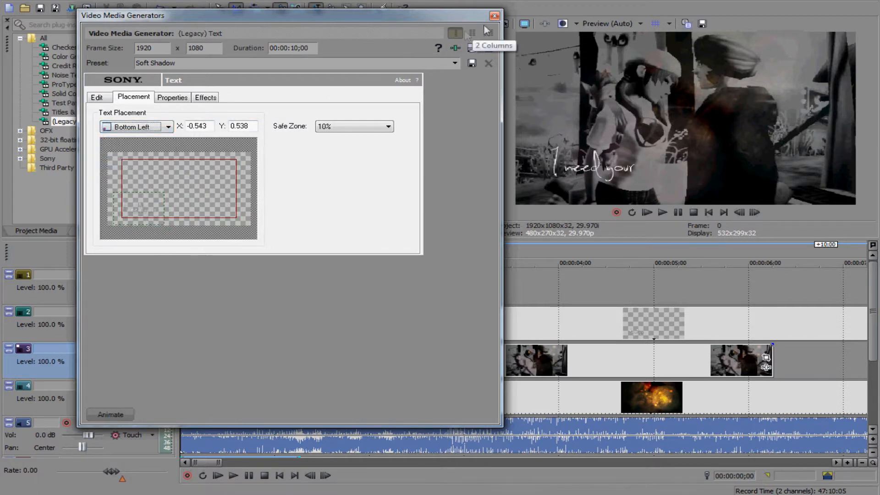
click(494, 15)
click(300, 324)
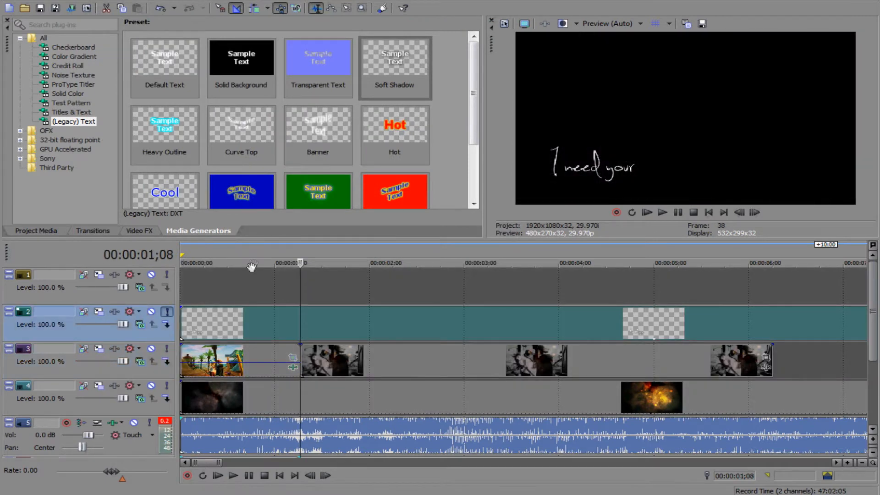
key(c)
key(Escape)
click(40, 2)
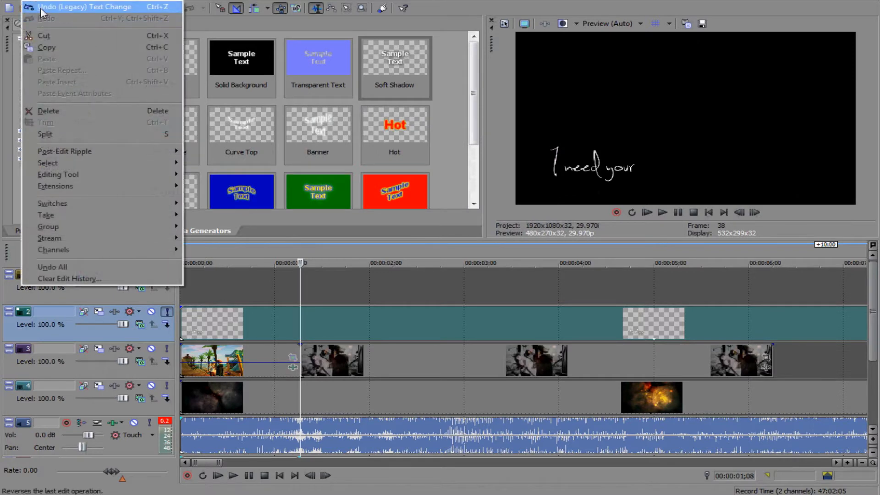
click(42, 7)
click(40, 2)
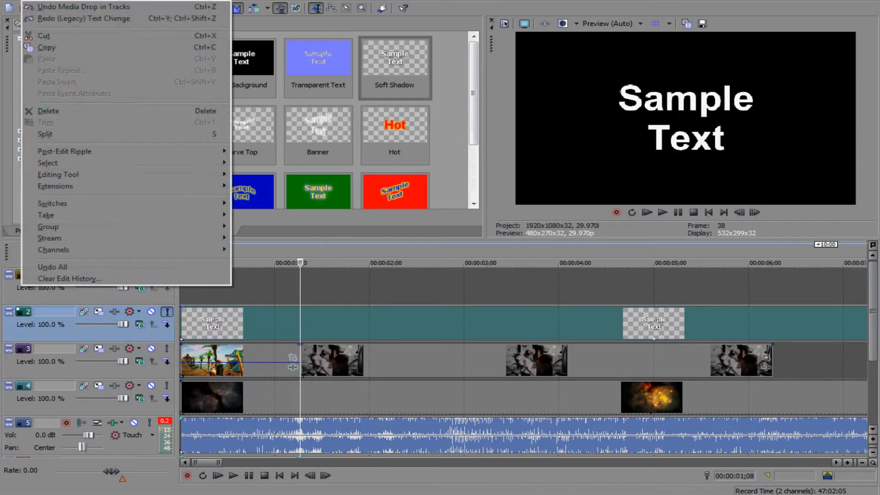
click(42, 19)
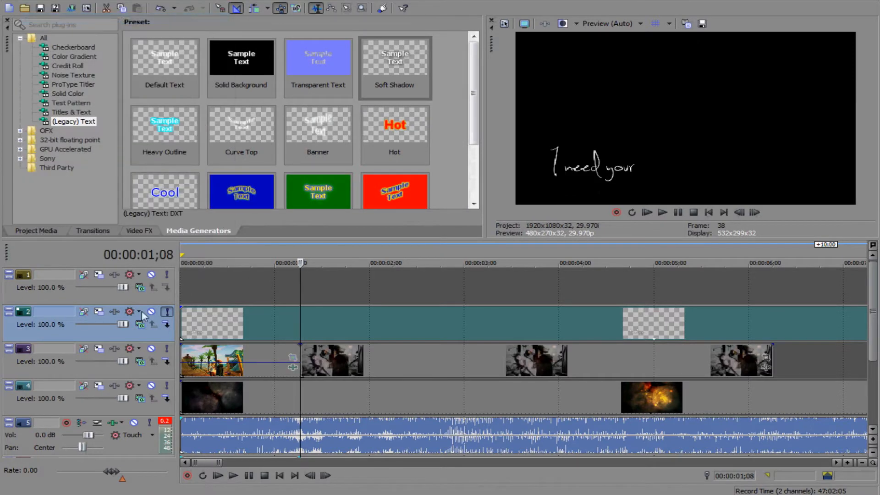
click(166, 312)
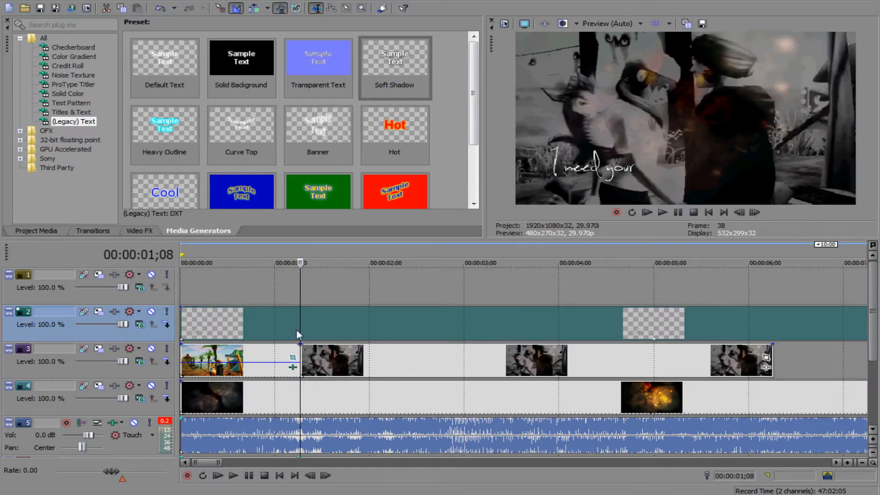
Split the title event at 00:00:01;08, delete the remainder and lower the title's opacity to about 44%
key(s)
key(Delete)
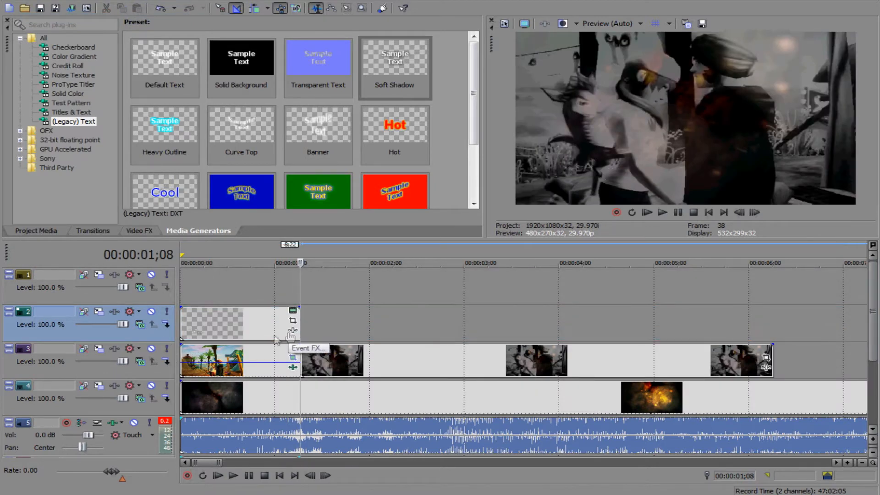
click(182, 326)
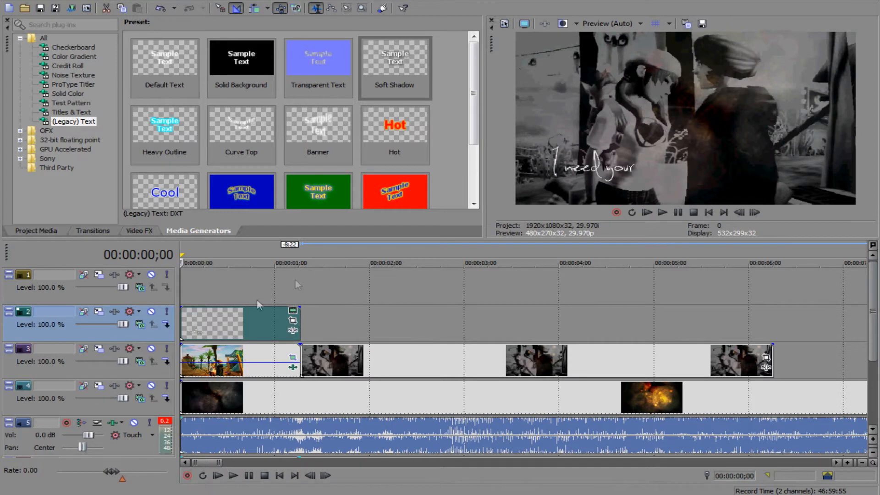
drag(219, 307, 221, 329)
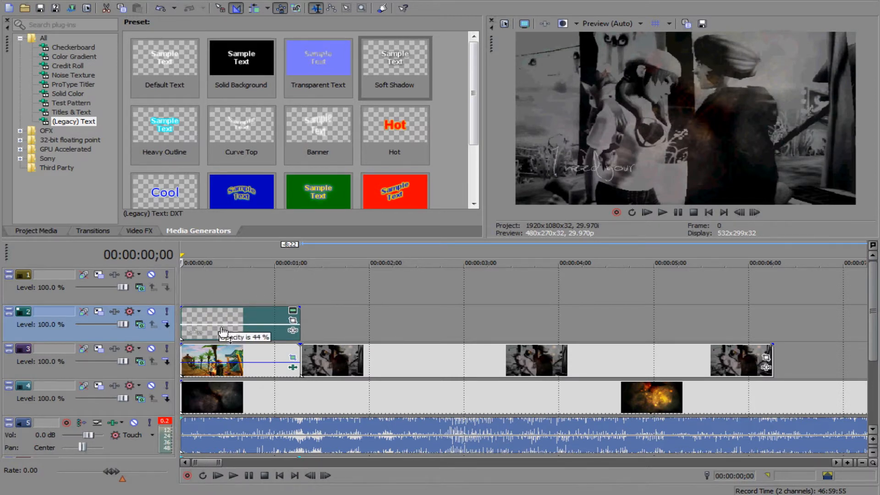
Open the title's Pan/Crop settings, try moving the frame horizontally and freely, and restore it
click(293, 321)
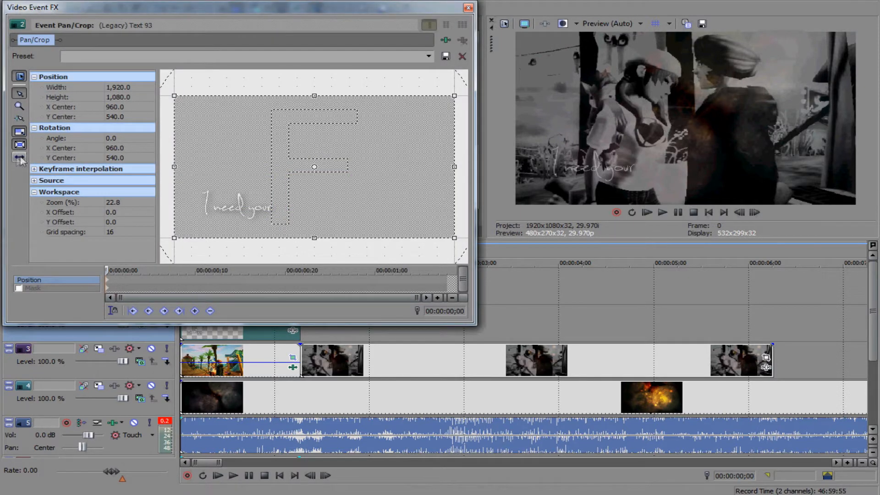
drag(231, 183, 243, 182)
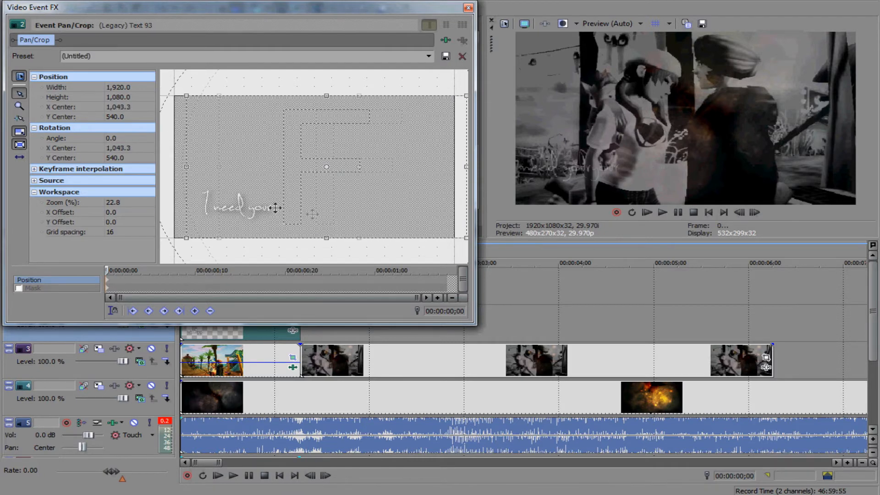
click(314, 224)
drag(271, 199, 169, 161)
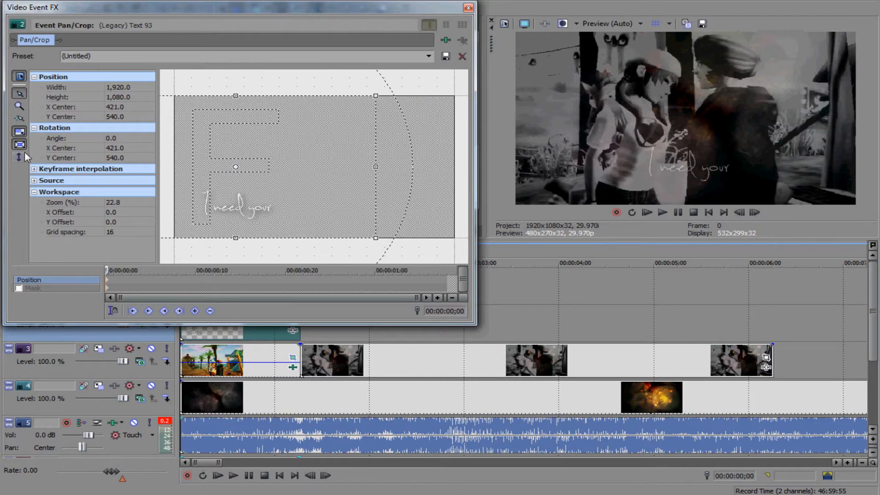
drag(278, 187, 304, 157)
right_click(306, 159)
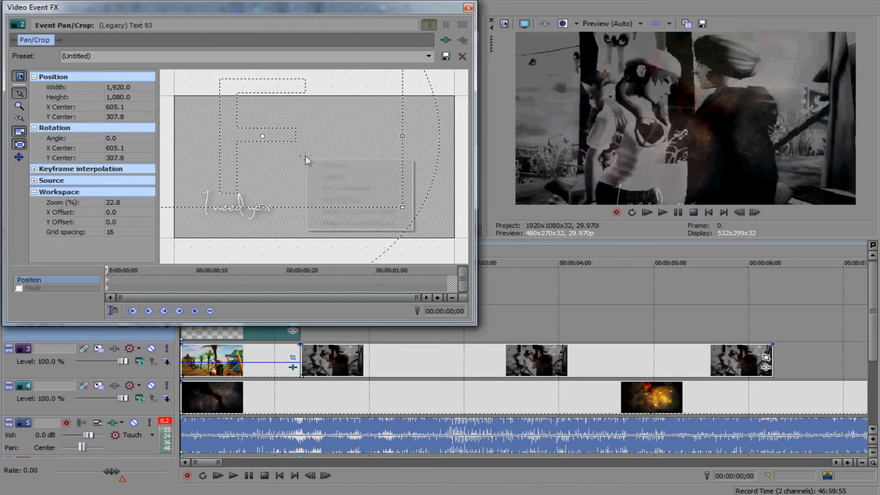
click(339, 176)
Try shifting the title's Pan/Crop frame under other movement constraints and restore it to the centre
click(20, 157)
drag(233, 199, 321, 210)
click(20, 157)
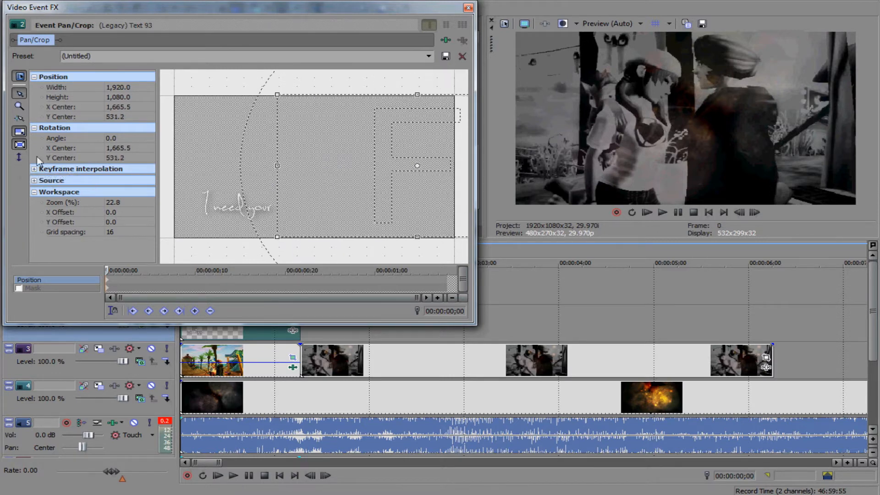
right_click(278, 186)
click(295, 192)
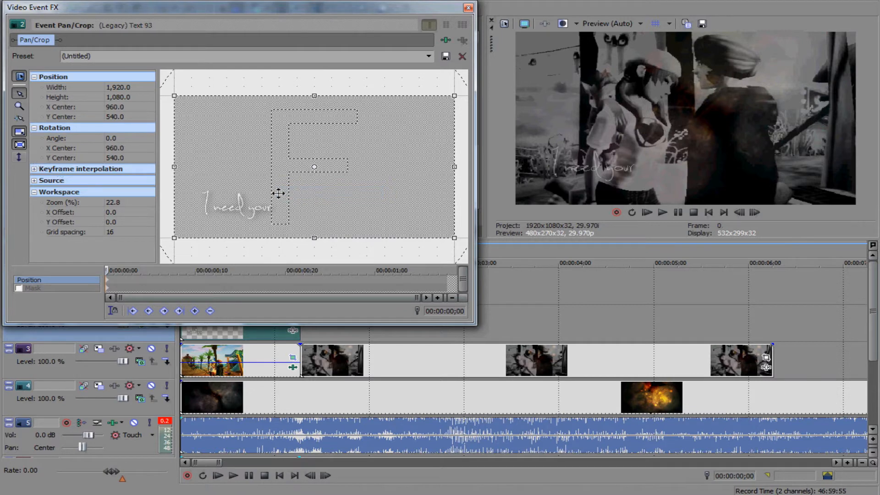
right_click(286, 195)
click(303, 201)
Keyframe the title's Pan/Crop from an X Center of about 1,148 at the start to the restored 960 at its end, and preview it
drag(368, 198, 393, 188)
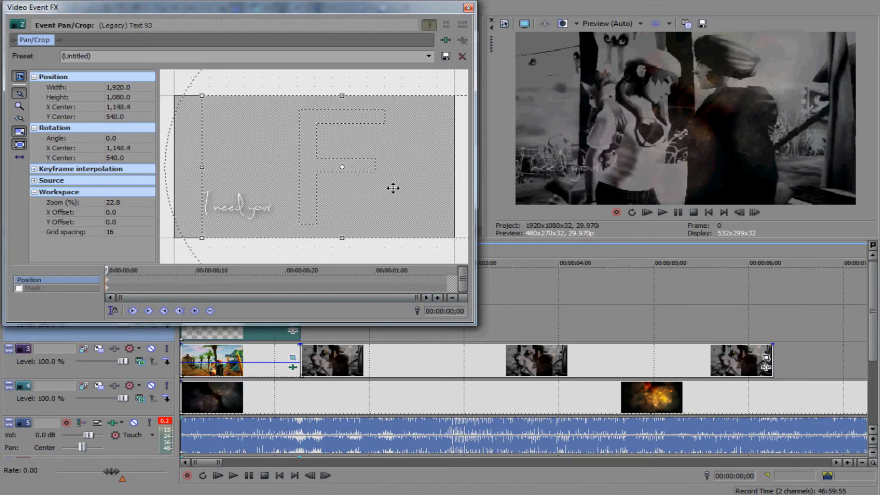
click(447, 284)
click(298, 331)
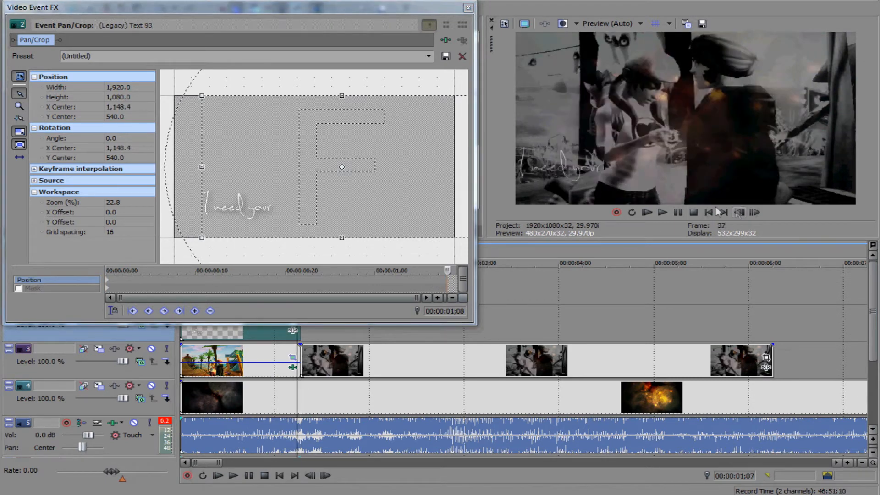
drag(380, 175, 363, 178)
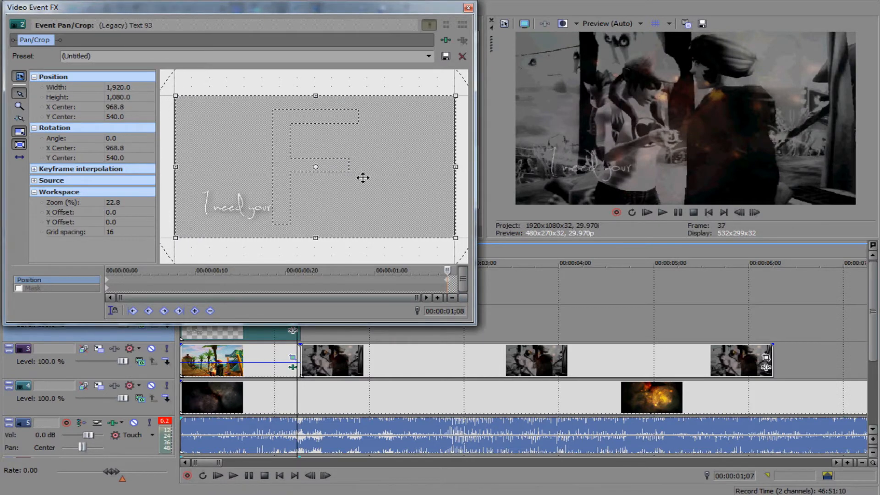
right_click(353, 175)
click(383, 198)
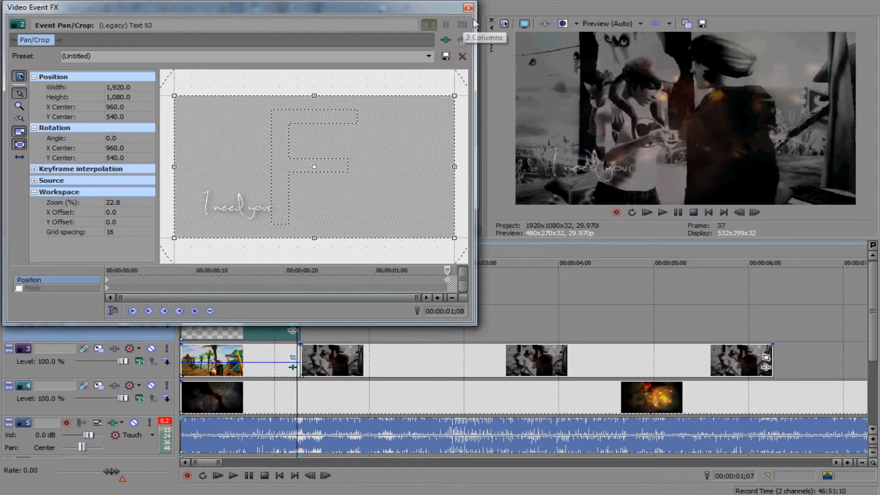
click(469, 10)
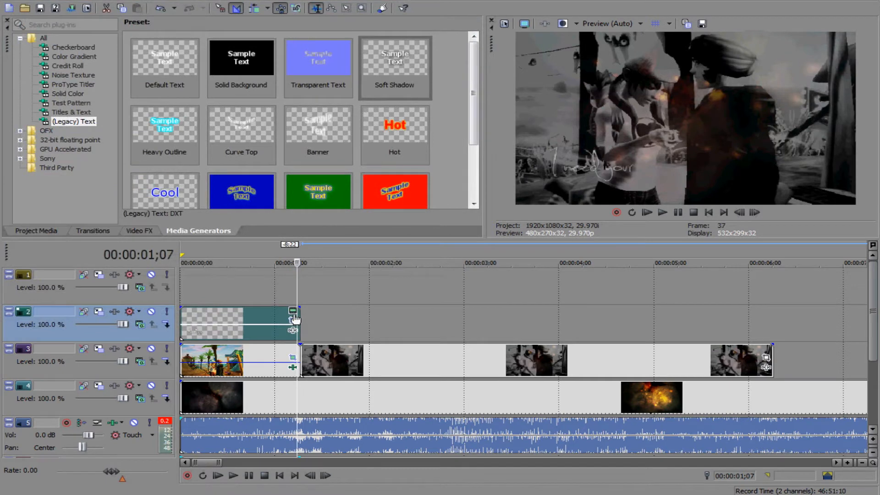
click(662, 212)
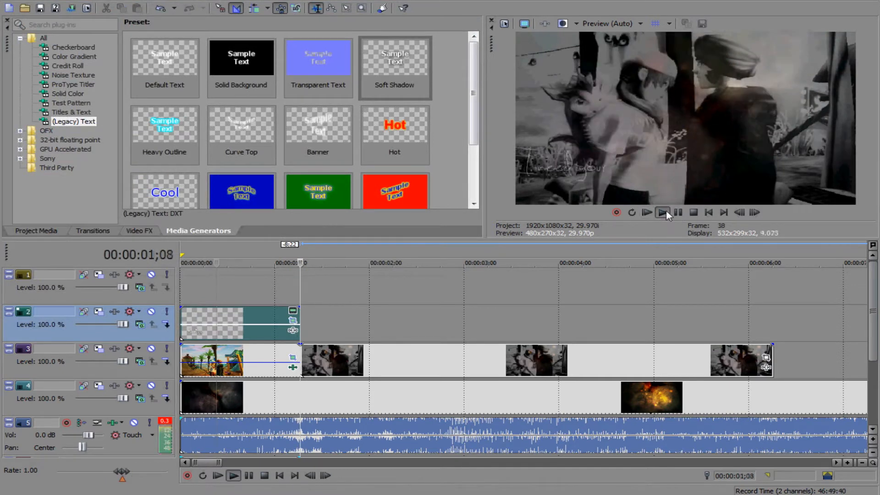
Replay the opening to find the next lyric cue and trim the first title's end to 00:00:00;23
click(693, 212)
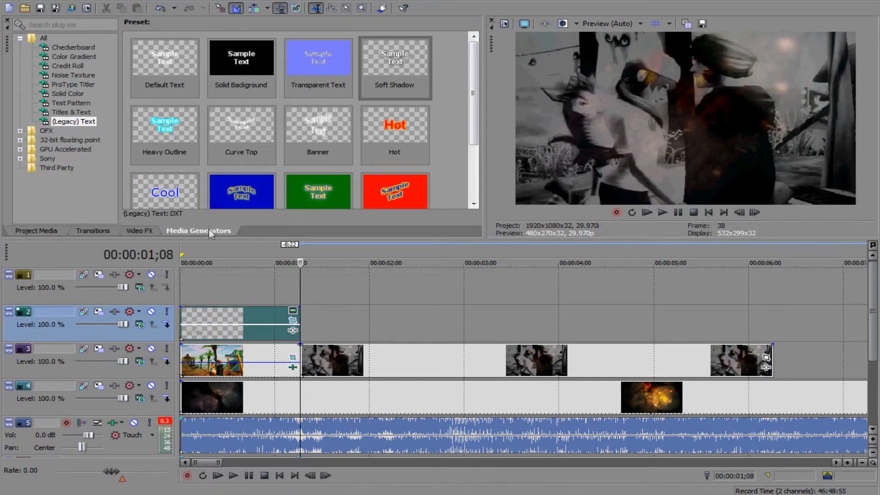
click(178, 318)
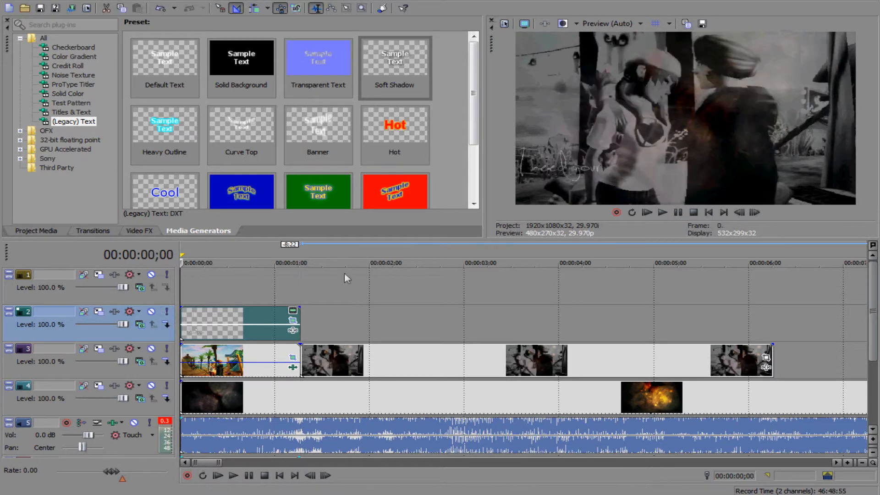
click(663, 211)
click(678, 212)
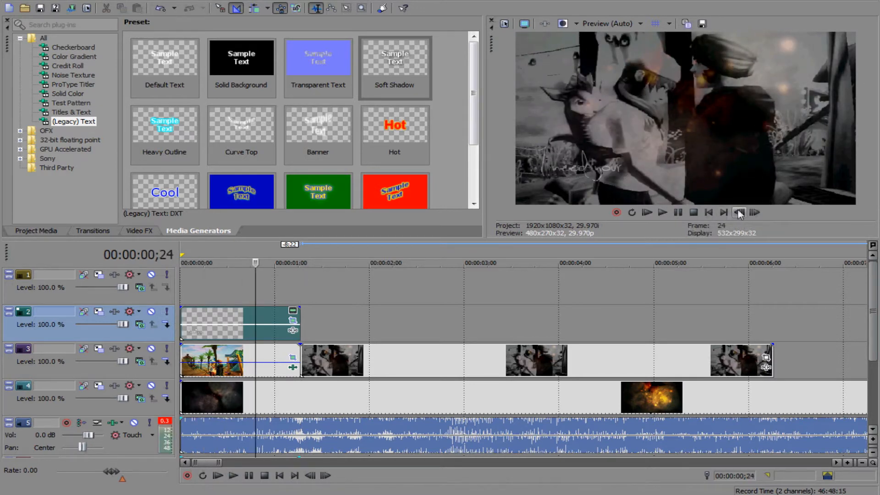
drag(300, 321, 253, 320)
Restore the first title's Pan/Crop frame to the centre at its new end, 00:00:00;23
click(245, 321)
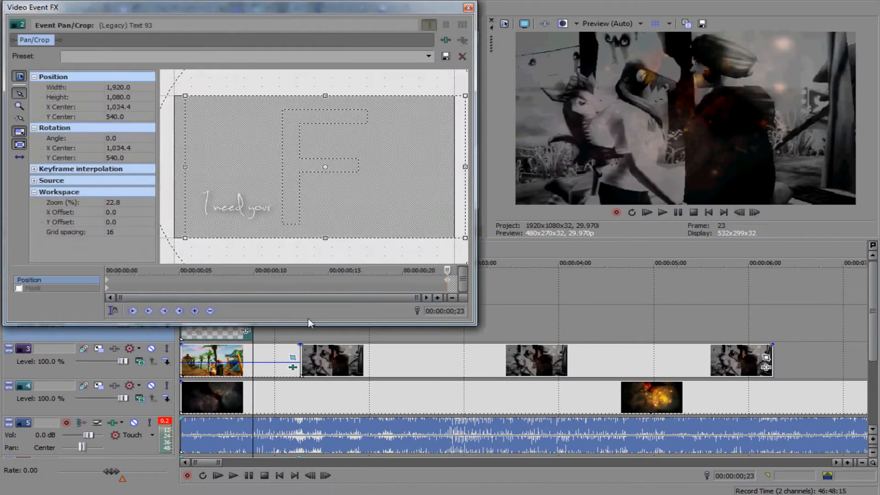
right_click(367, 210)
click(399, 215)
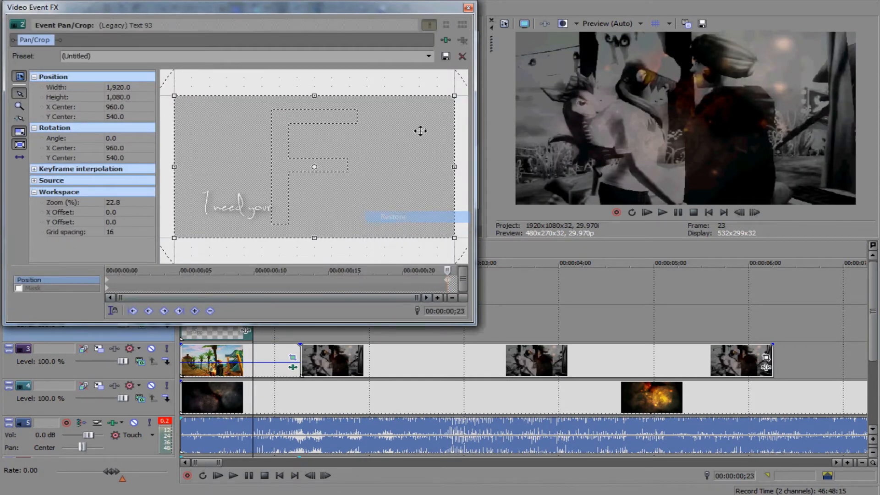
click(467, 7)
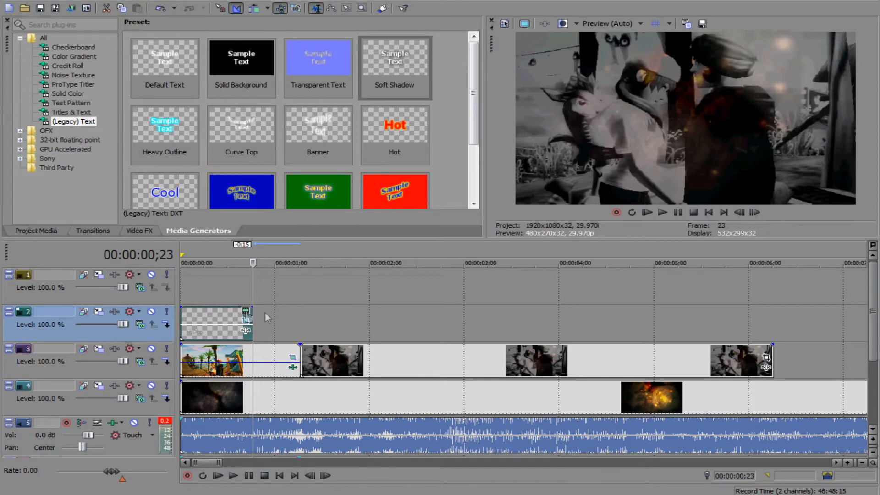
Split the colour gameplay clip on track 3 at 00:00:00;23, where the first title ends
click(250, 352)
click(254, 356)
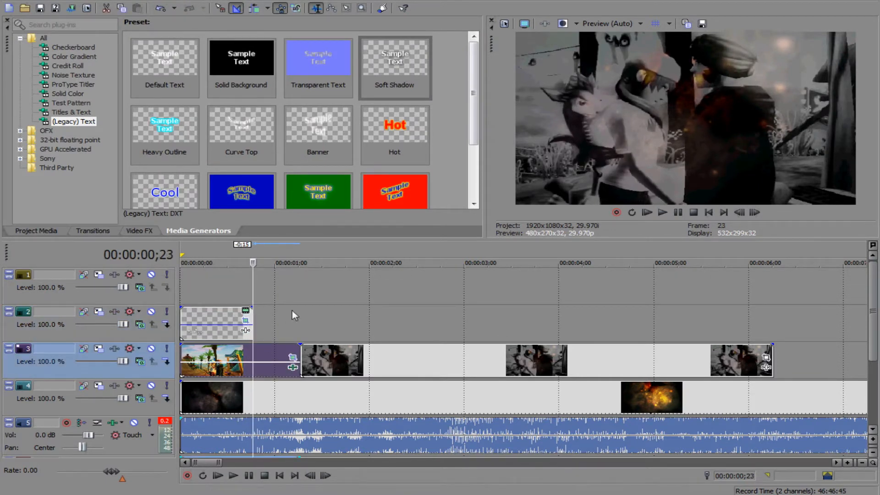
key(s)
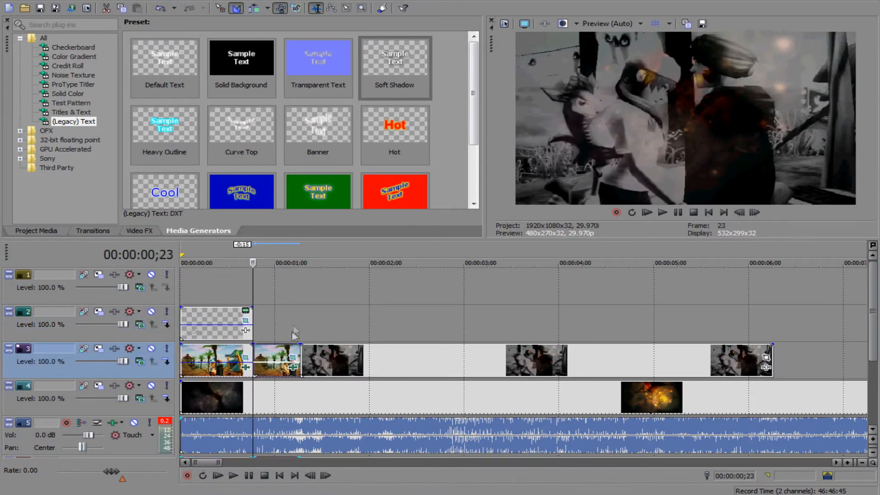
Keyframe the second colour clip piece's Pan/Crop at 00:00:00;15, widening the frame to about 557 and rotating it about -3.2 degrees
click(293, 358)
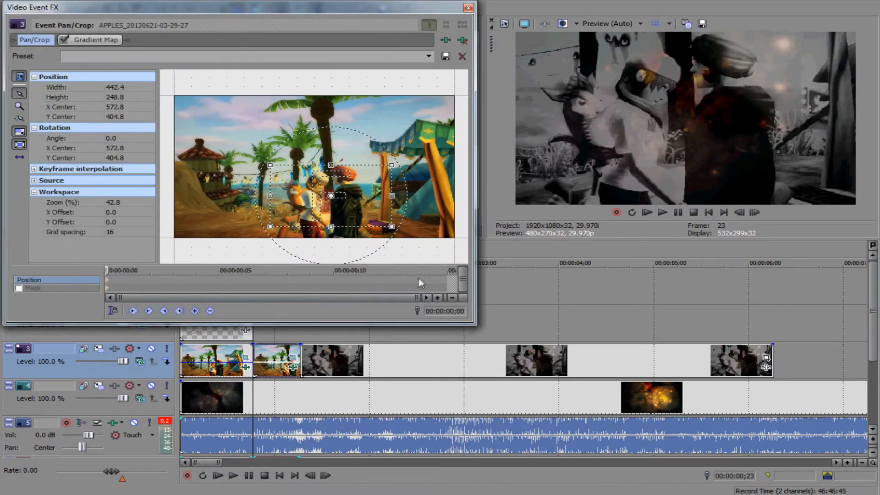
click(448, 284)
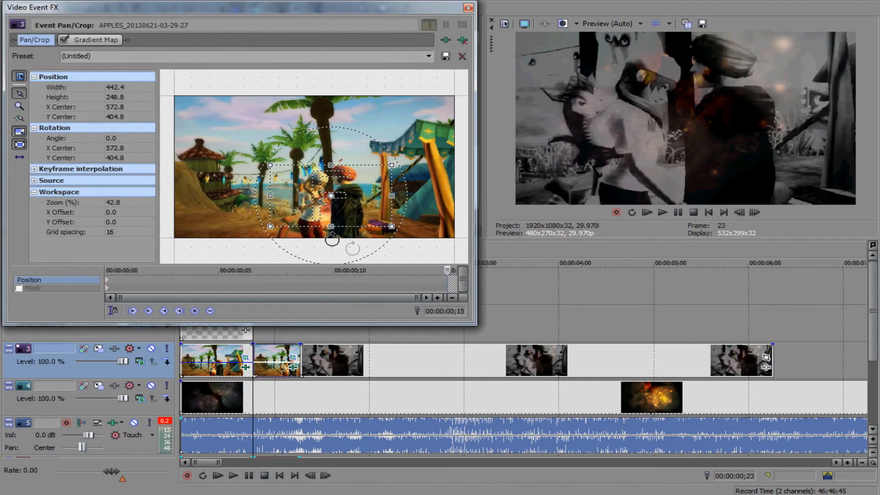
mouse_move(330, 239)
mouse_down()
mouse_move(331, 247)
mouse_move(333, 233)
mouse_up()
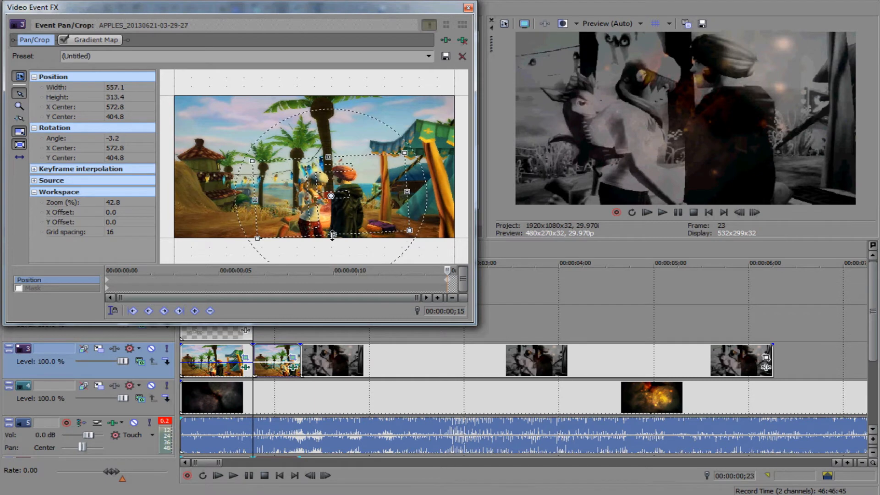
drag(339, 254, 339, 254)
click(468, 7)
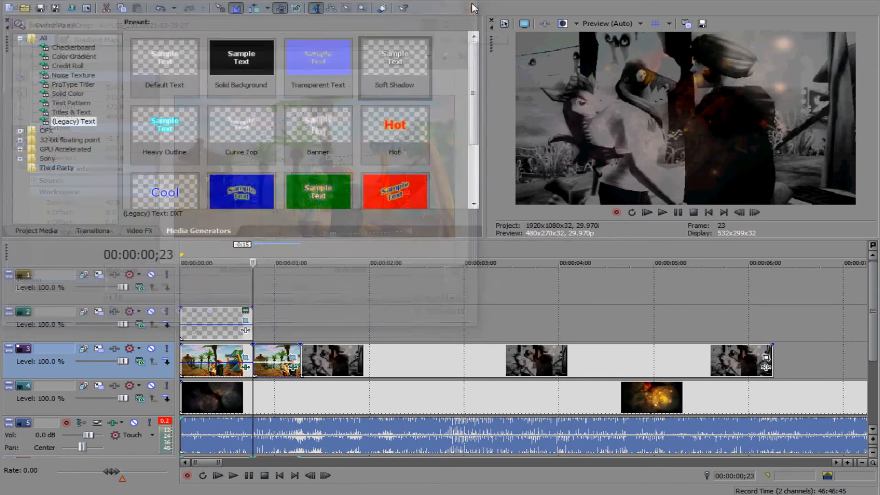
Save the project and add a default Titles & Text event on track 2 at 00:00:00;23, directly after the first title
click(9, 1)
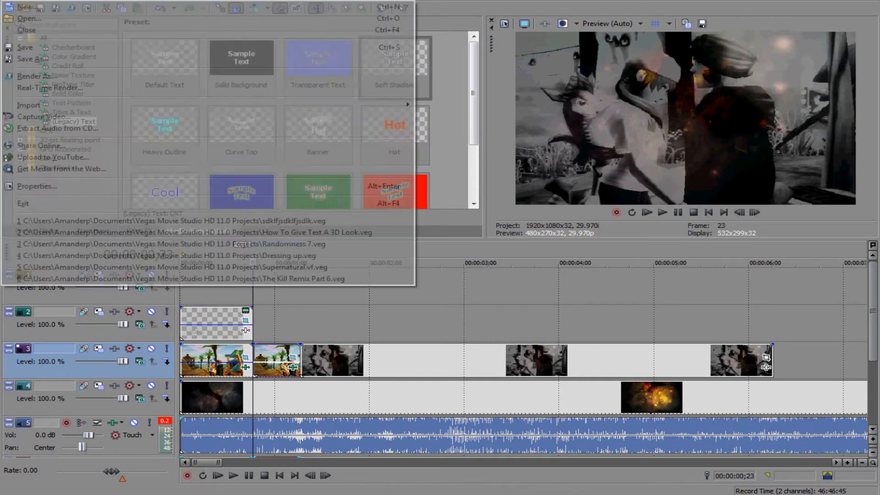
click(22, 46)
click(68, 94)
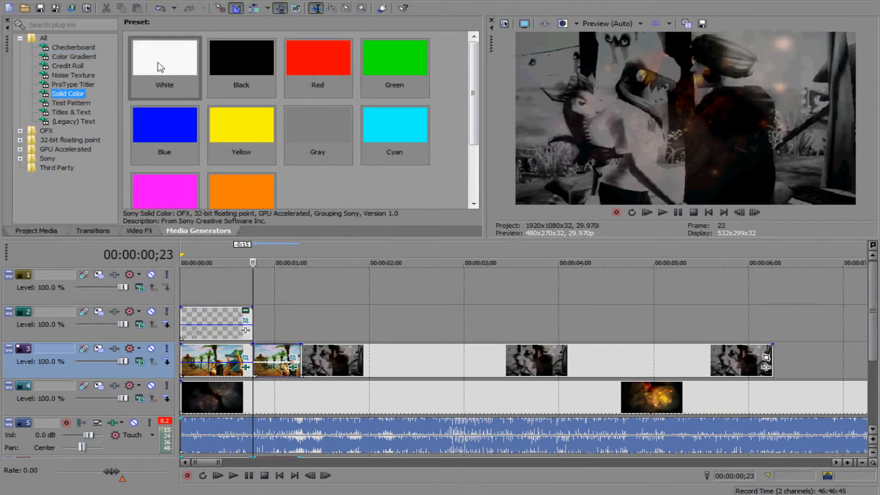
click(67, 113)
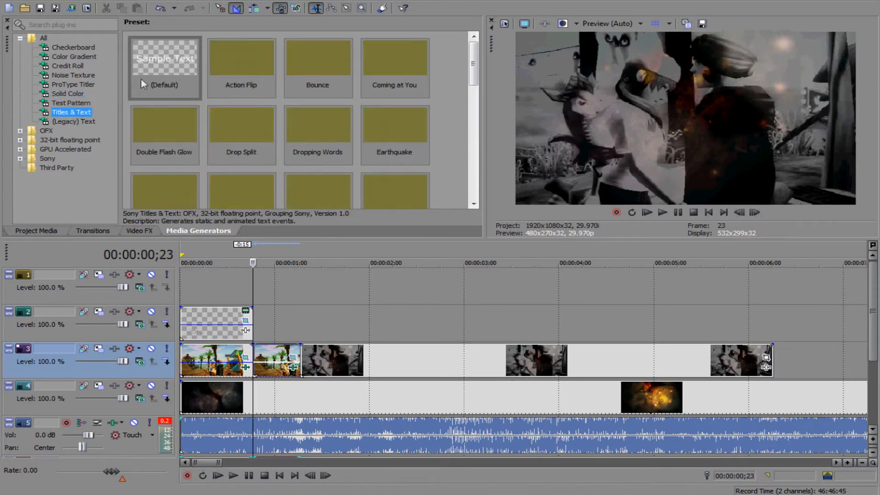
drag(165, 59, 260, 333)
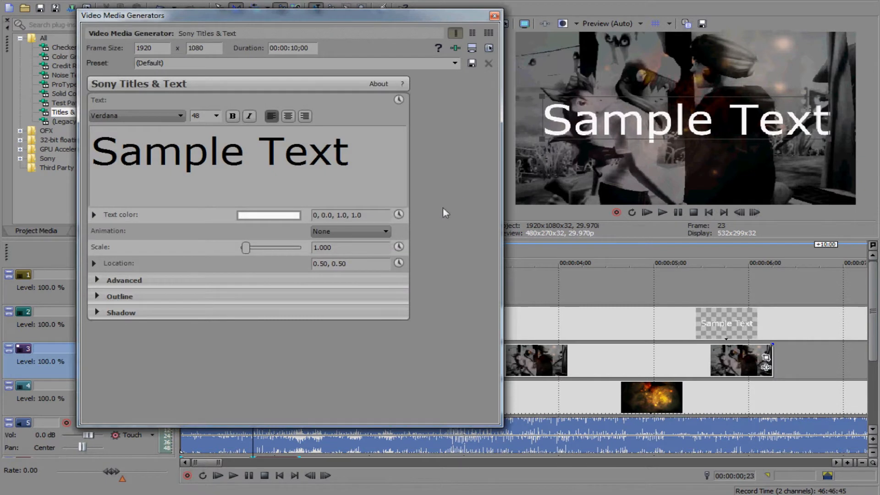
Replace the new title's sample text with "LOVE"
drag(349, 153, 2, 182)
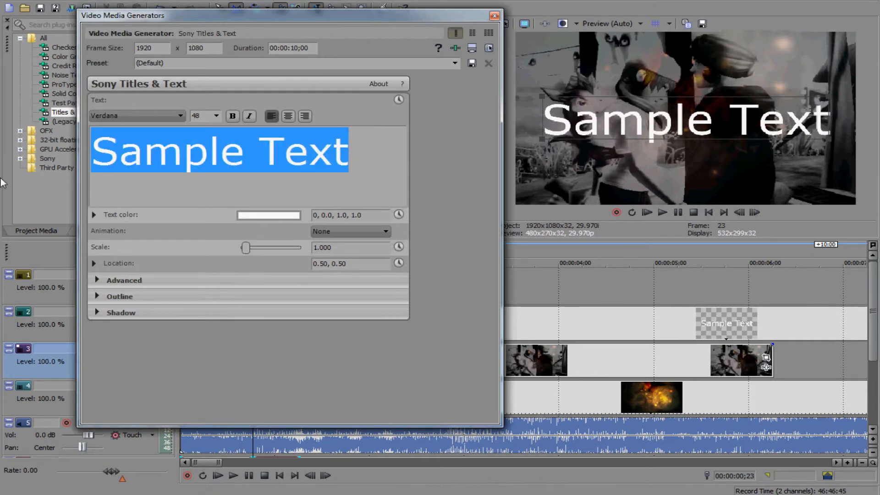
text(\LOVE)
key(BackSpace)
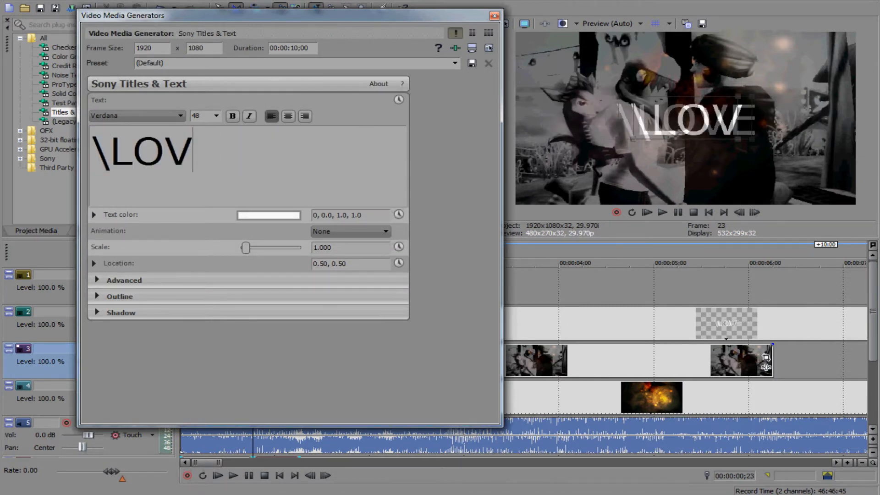
key(BackSpace)
key(BackSpace)
key(BackSpace)
key(BackSpace)
text(LOVE)
Set the font of the LOVE text to PF Tempesta Seven
click(140, 117)
drag(206, 150, 92, 149)
click(150, 116)
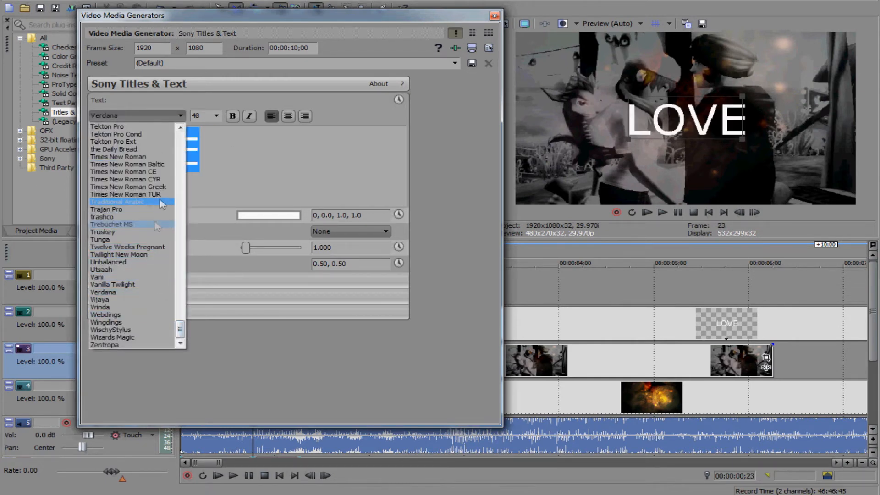
drag(181, 334, 181, 308)
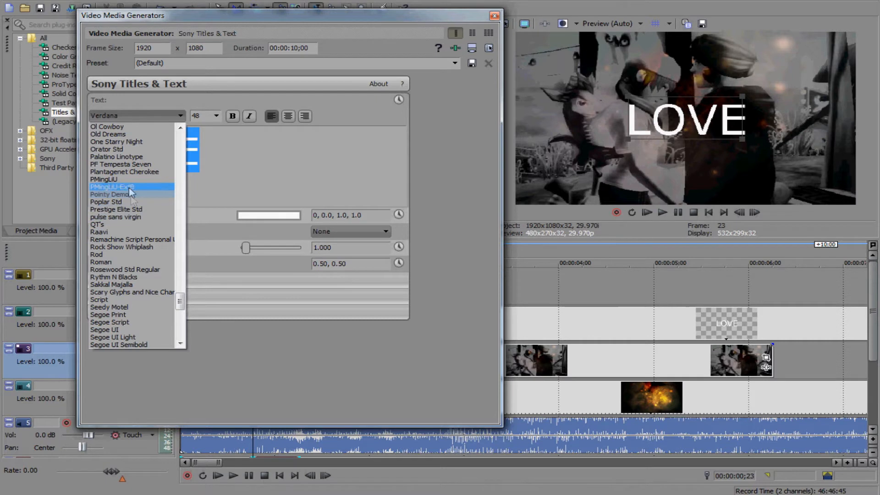
click(121, 164)
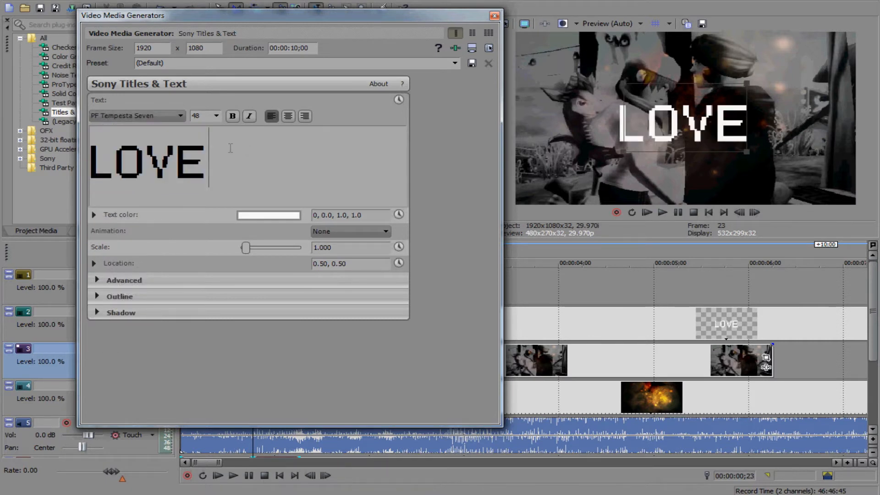
Set the LOVE text's size to 36 and darken its colour from white to grey
click(215, 116)
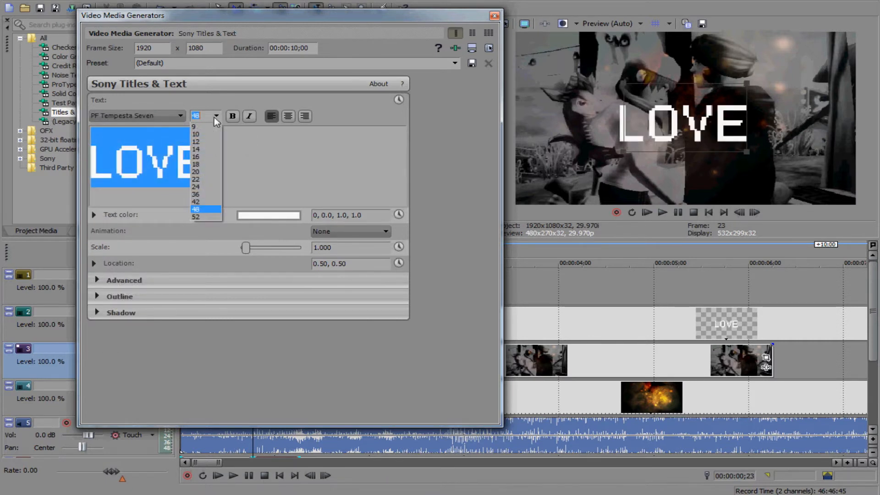
click(203, 189)
scroll(208, 200, down, 3)
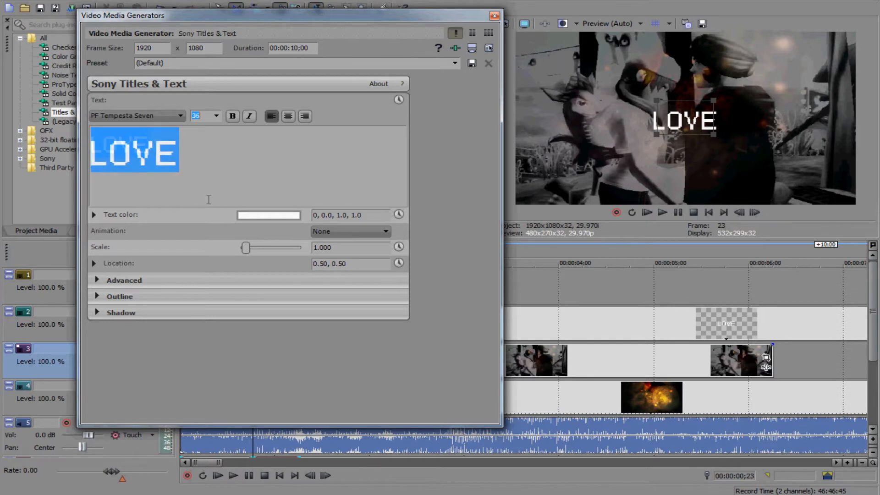
scroll(209, 199, up, 1)
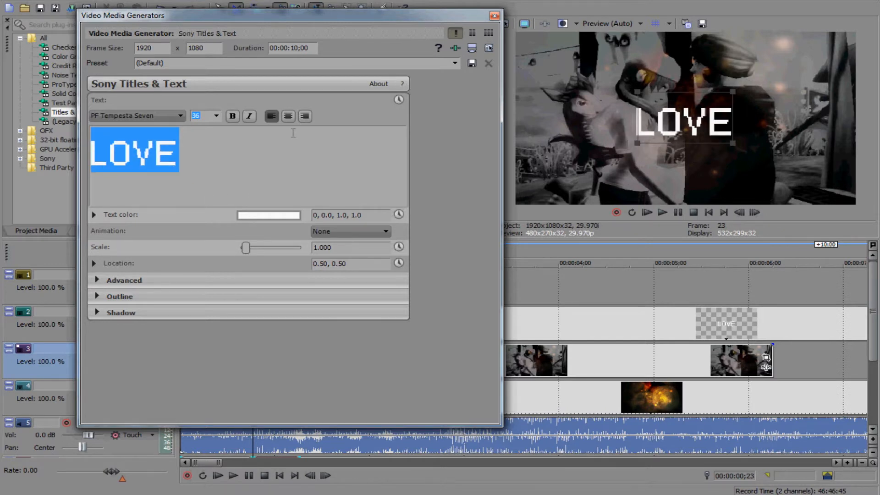
click(274, 213)
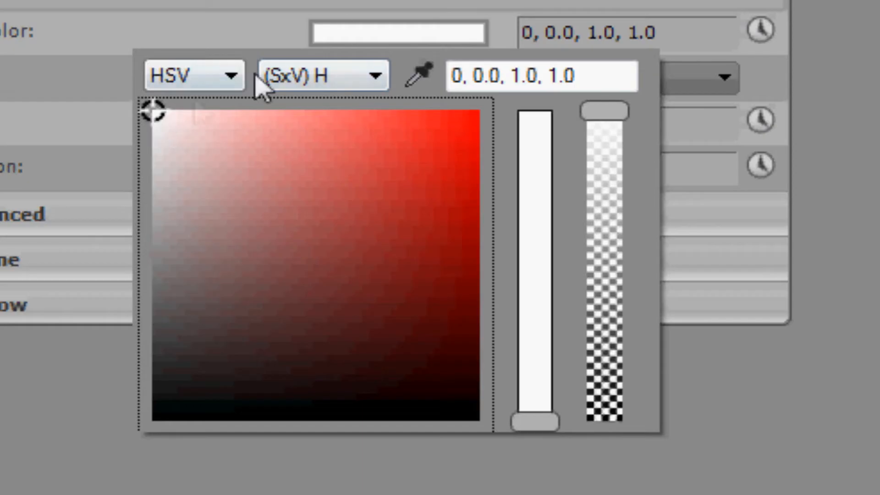
drag(153, 113, 95, 314)
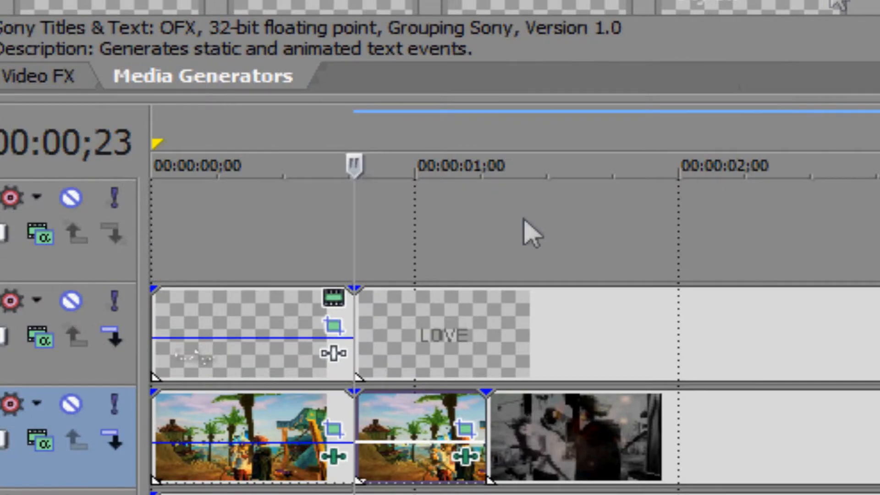
click(507, 322)
key(s)
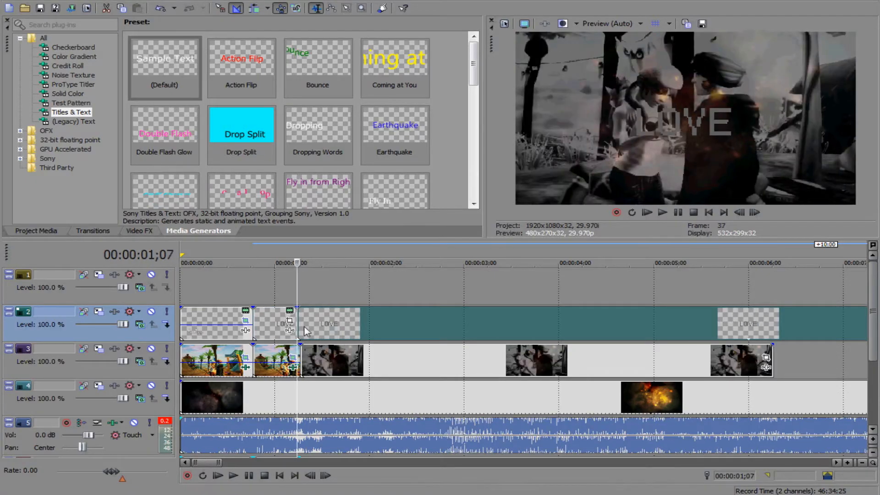
click(303, 322)
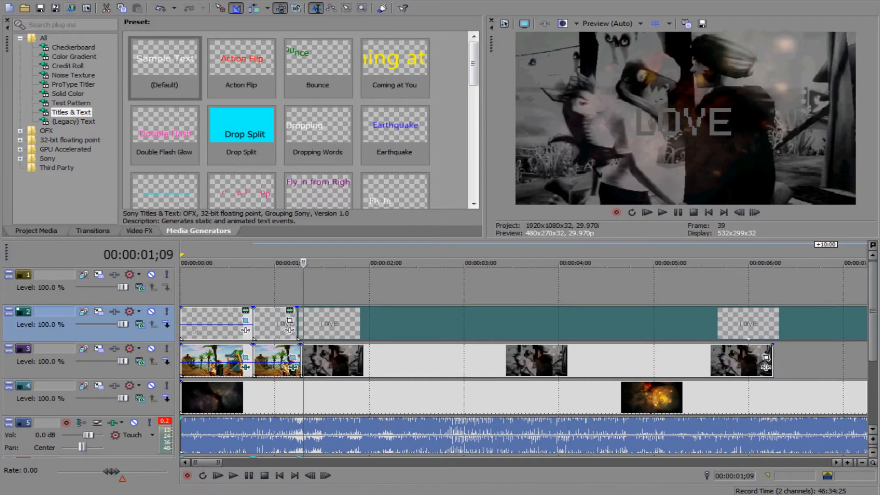
click(29, 1)
click(40, 7)
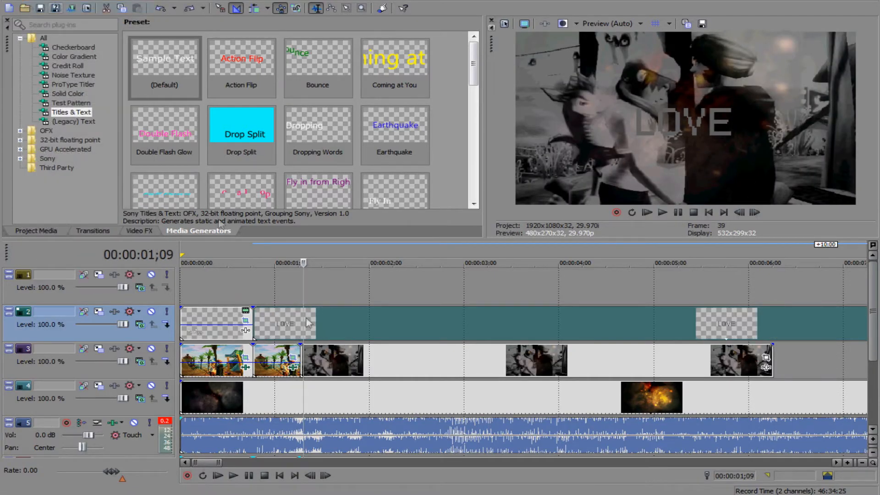
Split the LOVE title where the colour gameplay clip beneath it ends and delete the remainder
click(300, 323)
key(s)
key(Delete)
Apply the Bump Map effect with the Upper-Right Glow preset to the LOVE title starting at 00:00:00;23
click(261, 316)
click(254, 317)
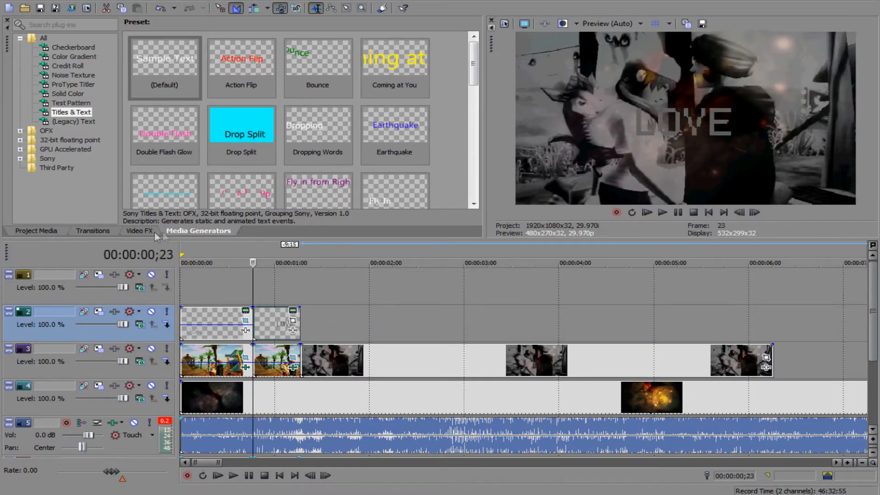
click(153, 232)
scroll(56, 95, up, 5)
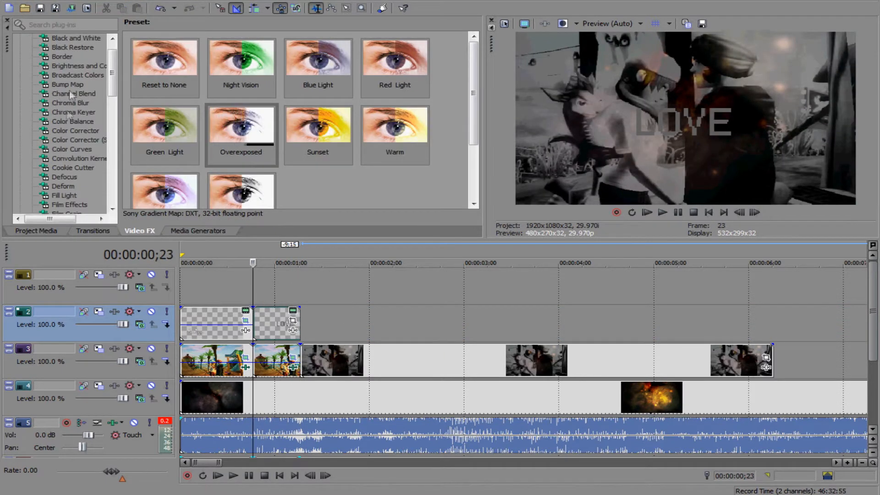
scroll(70, 95, up, 2)
click(67, 103)
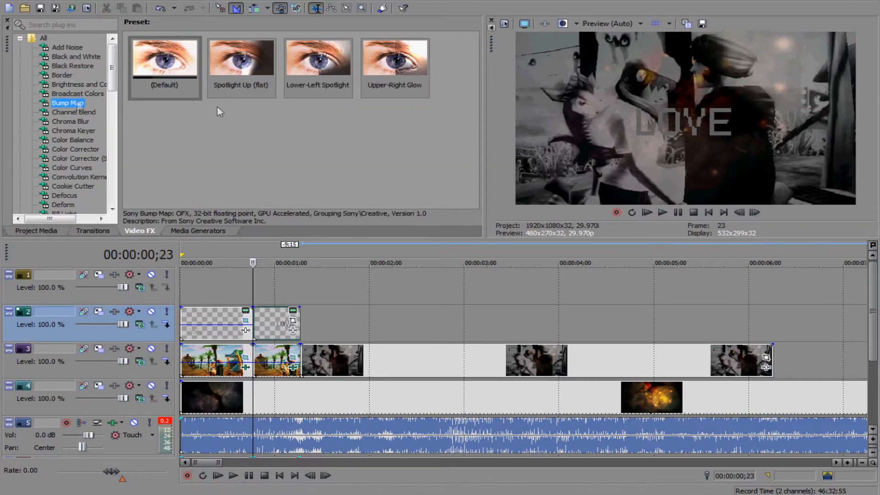
drag(395, 74, 247, 328)
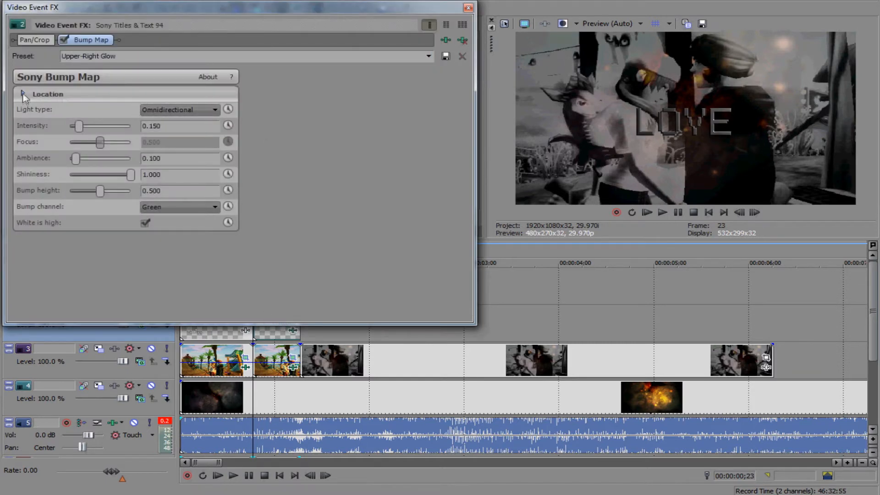
Set the Bump Map light source's X location on the LOVE title to 0.200 and turn on animation for the source
click(23, 94)
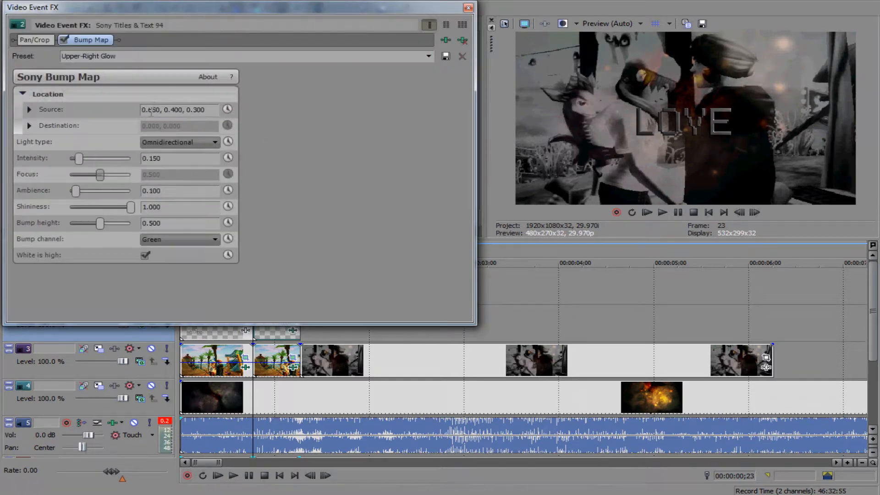
key(BackSpace)
key(BackSpace)
key(BackSpace)
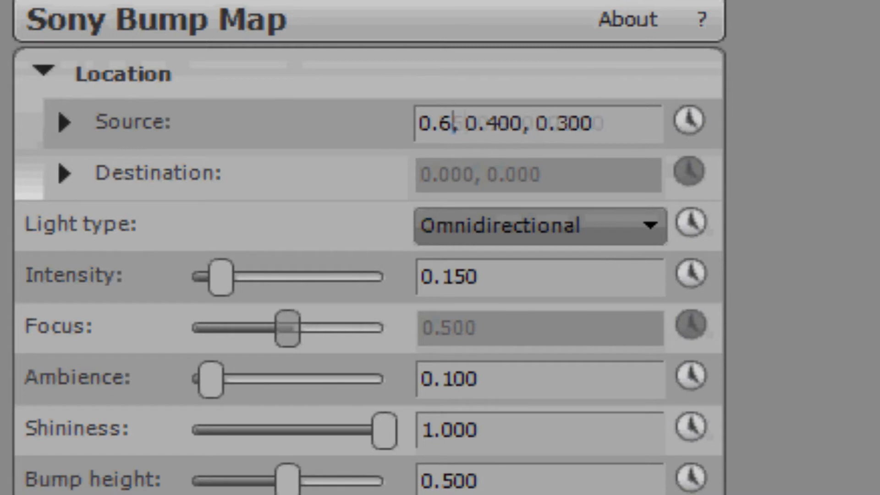
text(200)
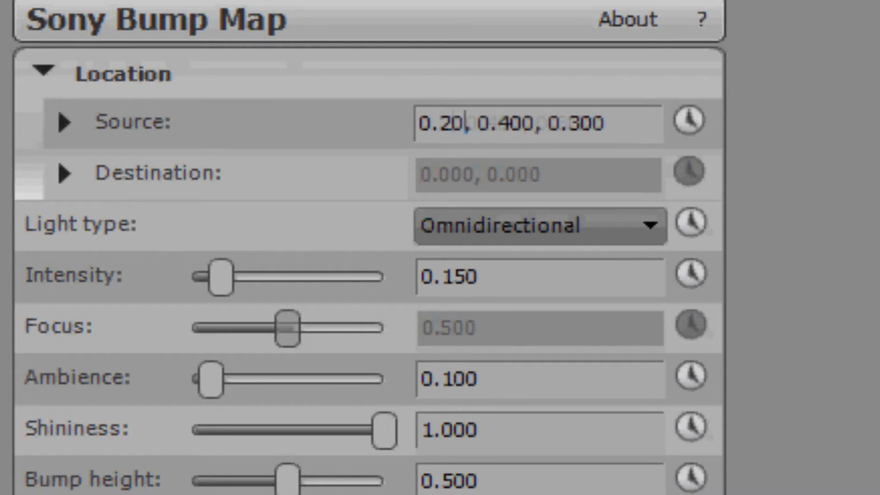
click(690, 121)
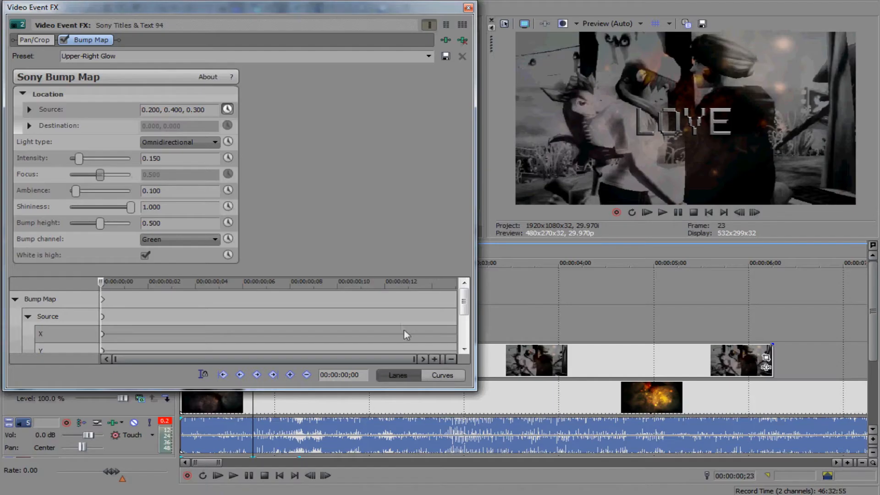
Add a Bump Map source keyframe at 00:00:00;15 with X set to -0.200 and close the effect settings
click(456, 317)
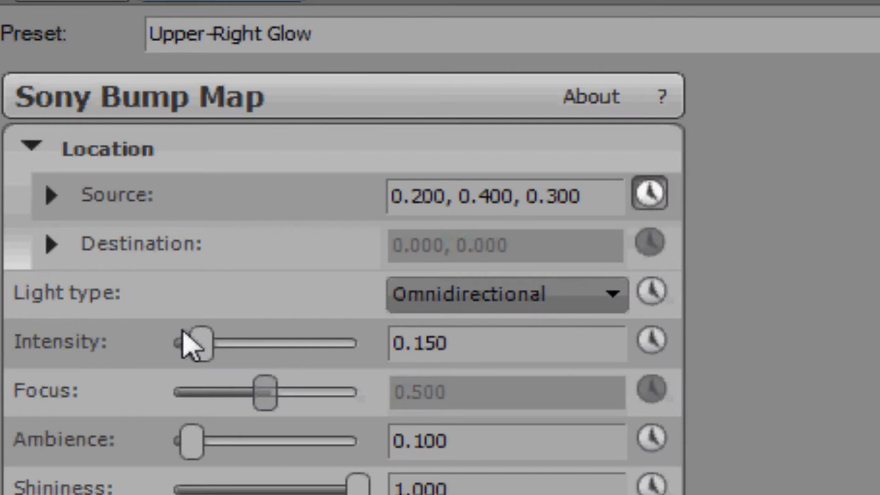
text(-)
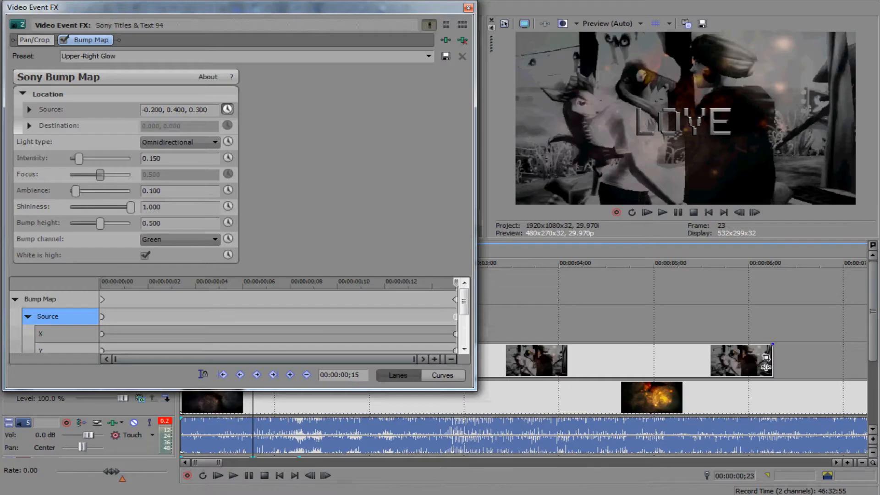
click(469, 9)
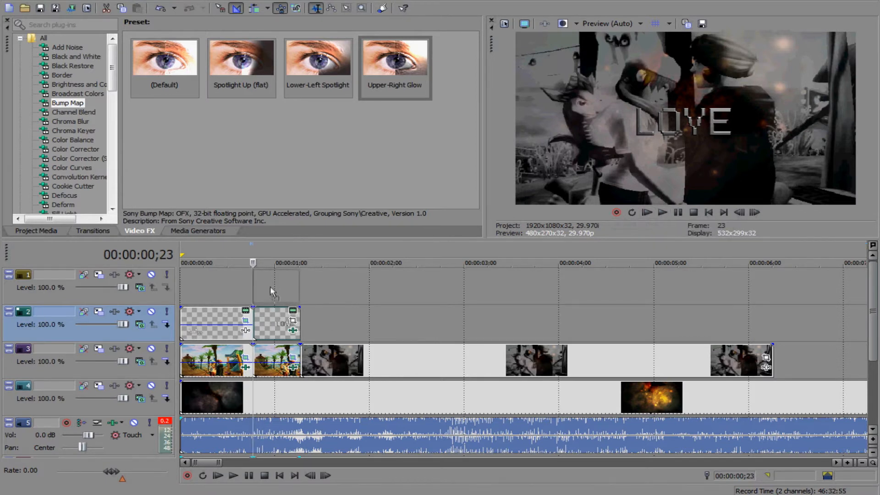
Insert two new video tracks and place the LOVE title on the topmost one, leaving two empty tracks directly beneath it
drag(273, 316, 271, 286)
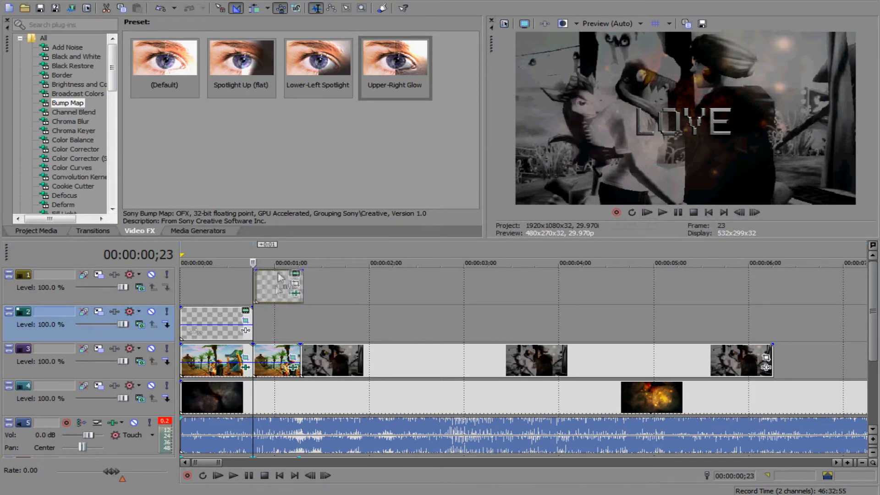
click(78, 0)
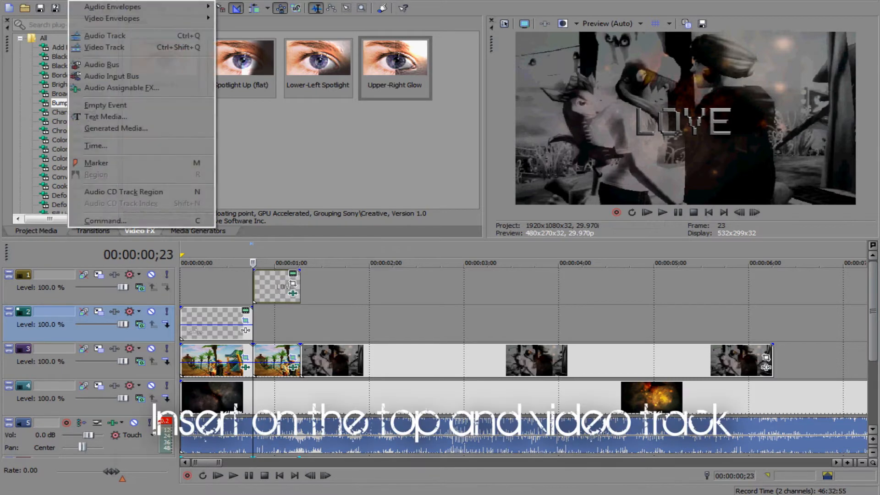
click(138, 48)
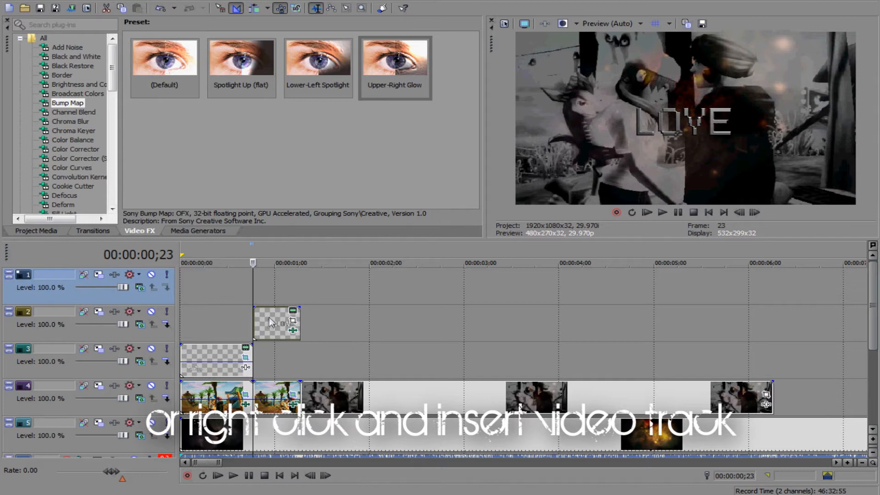
drag(272, 277, 273, 284)
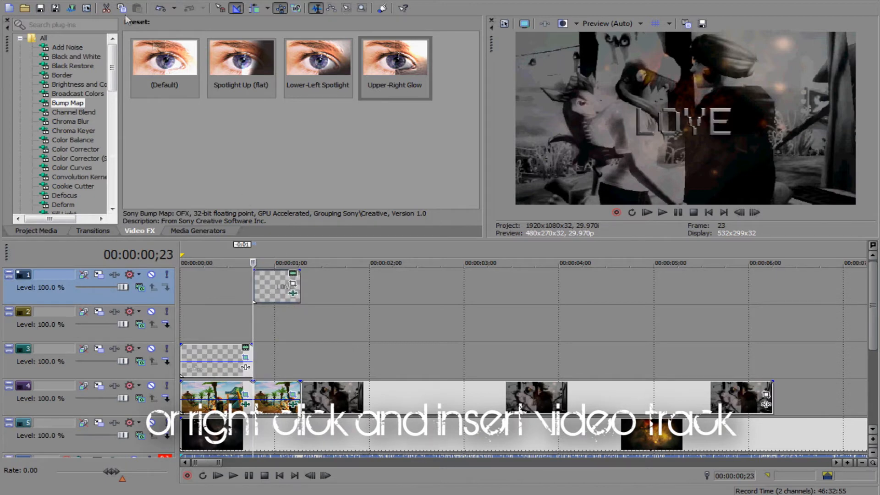
click(76, 1)
click(98, 49)
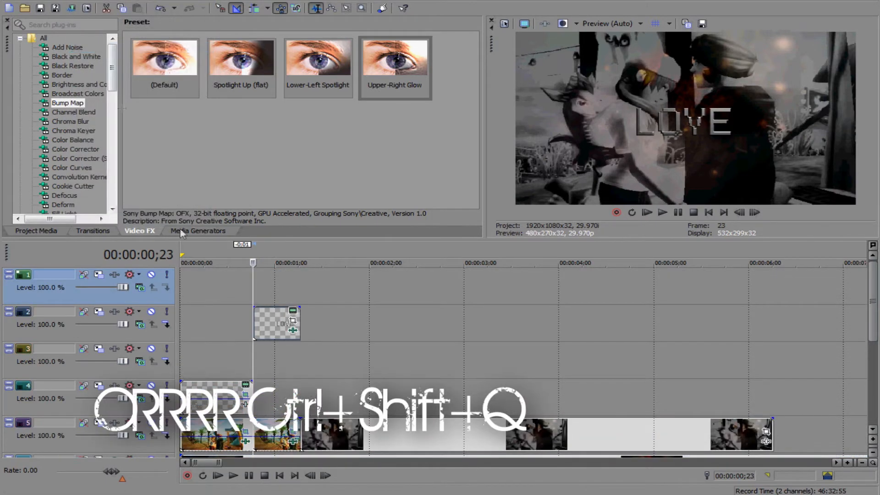
drag(273, 321, 275, 285)
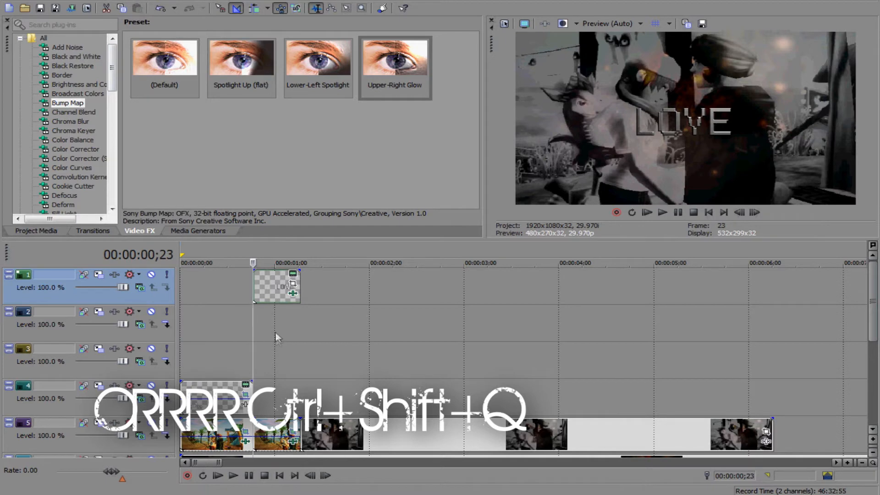
Add a White Solid Color event on the track directly below the LOVE title, starting at 00:00:00;23
click(198, 230)
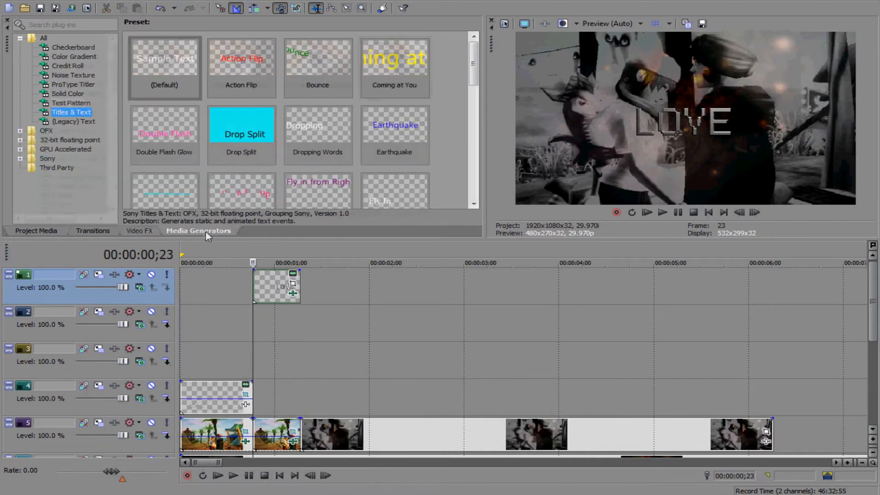
click(67, 93)
drag(165, 64, 256, 320)
drag(528, 328, 535, 329)
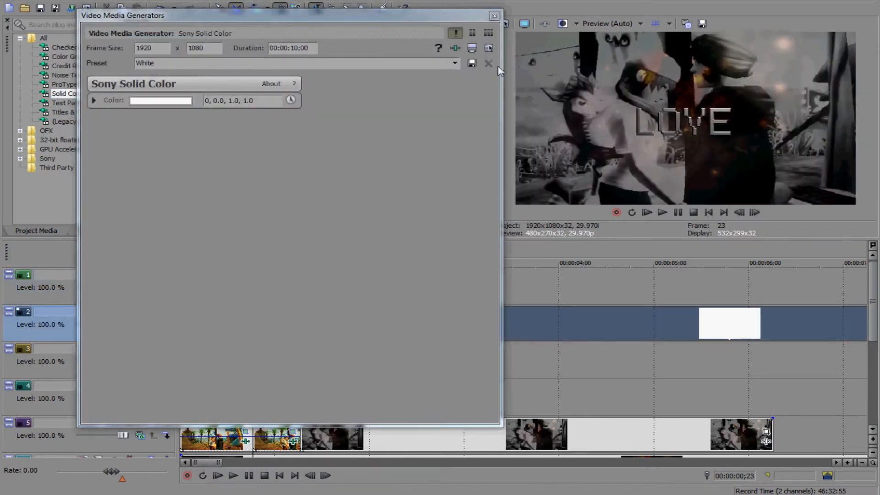
click(494, 16)
Split the white solid where the LOVE title ends, at 00:00:01;08, and delete the remainder
drag(326, 316, 300, 319)
click(301, 317)
key(s)
key(Delete)
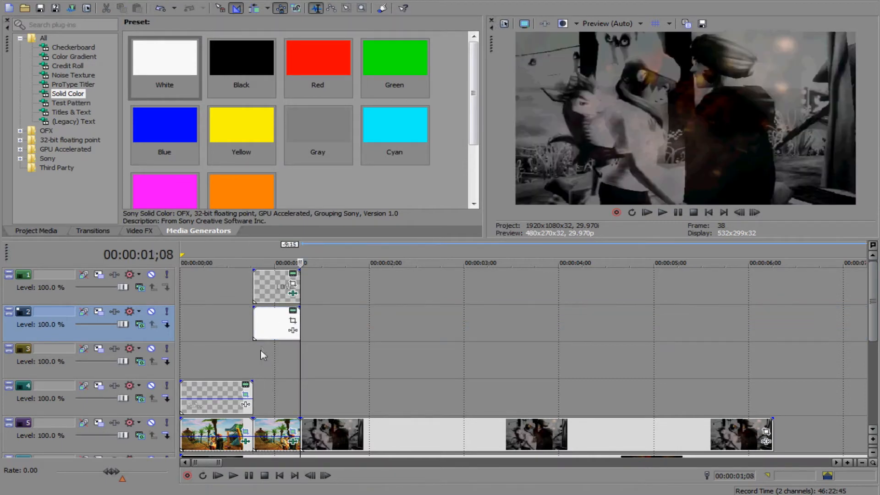
Apply the Cookie Cutter effect with the Circle, Center preset to the white solid starting at 00:00:00;23
click(260, 349)
click(256, 352)
click(253, 365)
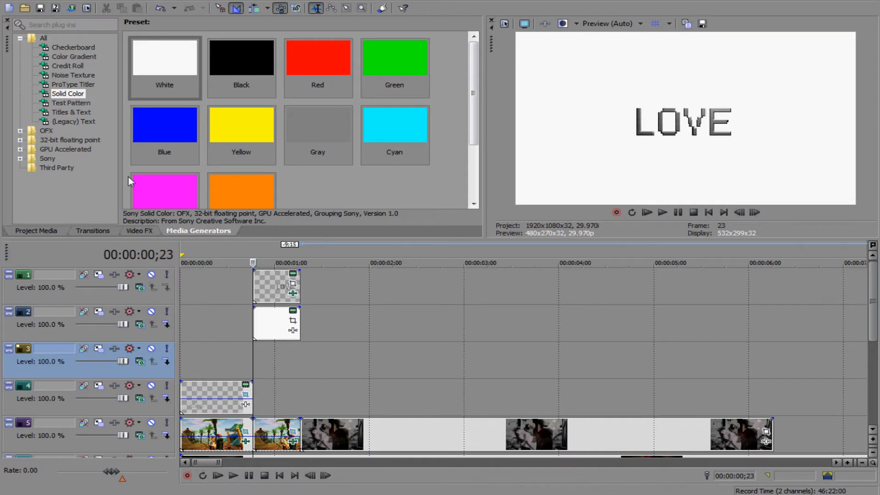
click(139, 232)
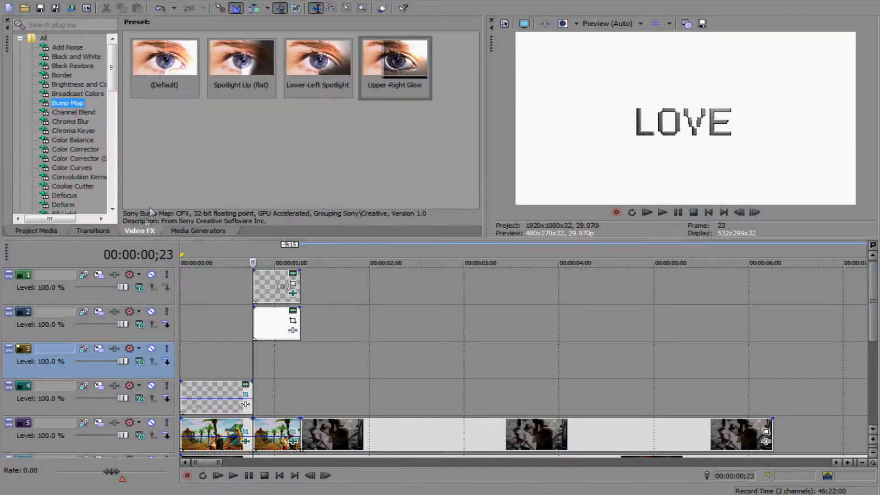
scroll(56, 169, down, 2)
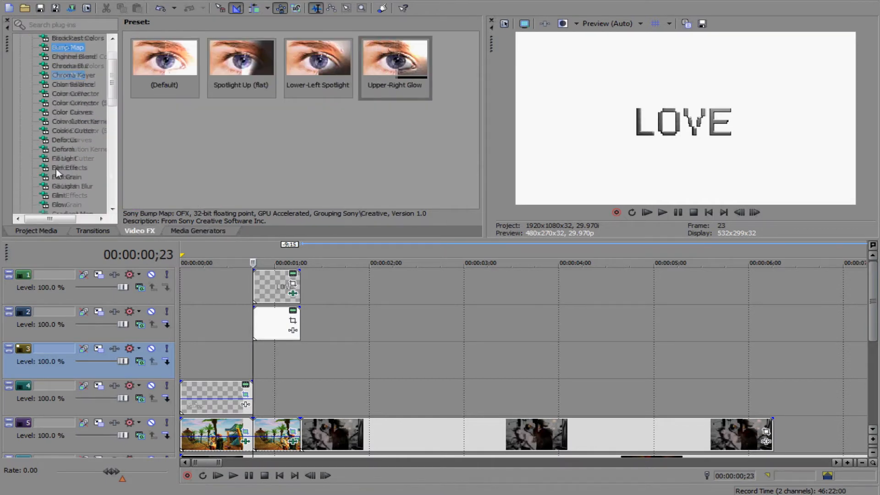
click(74, 130)
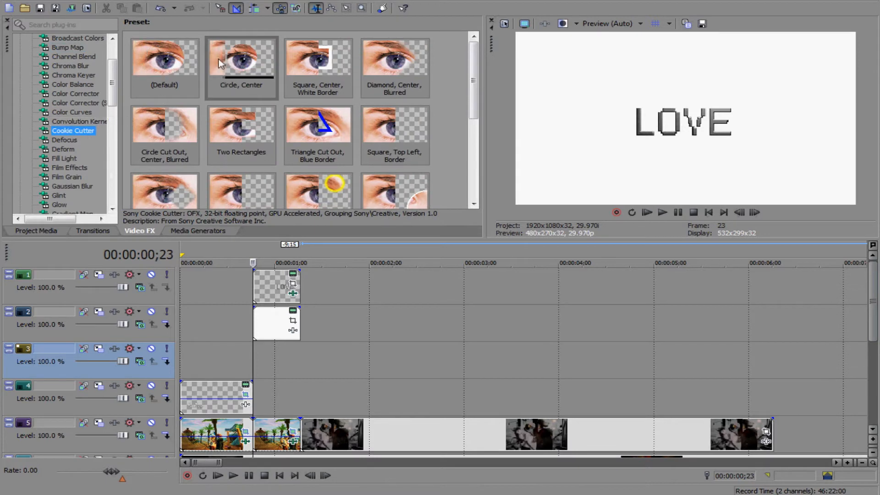
drag(226, 68, 278, 330)
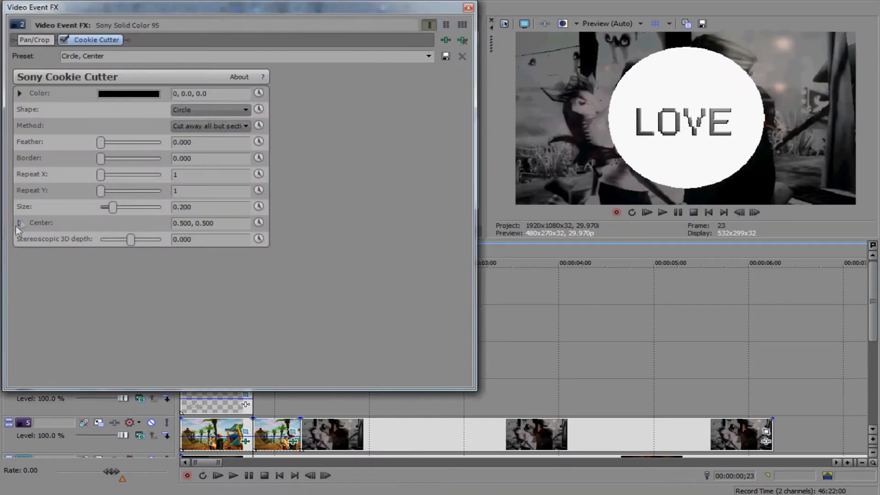
Set the Cookie Cutter circle's center to about 0.489, 0.478 behind the LOVE text and its size to about 0.074
click(18, 224)
drag(143, 265, 142, 266)
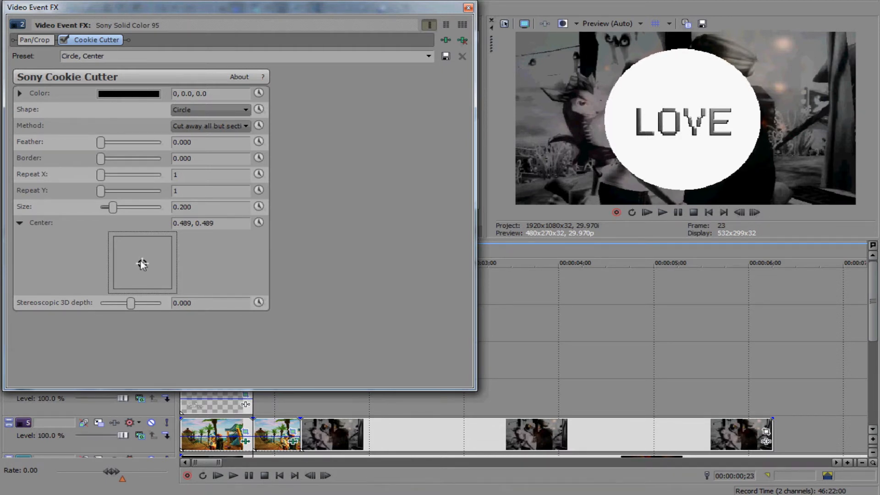
drag(143, 264, 142, 266)
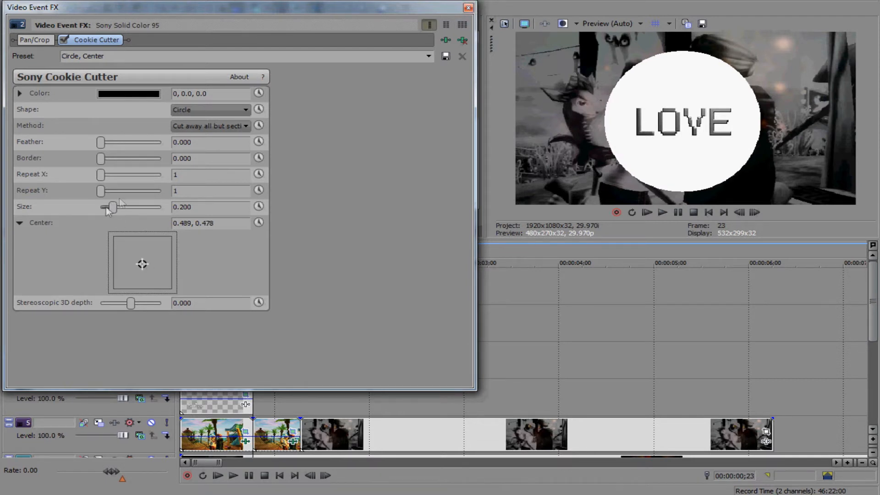
drag(113, 207, 106, 207)
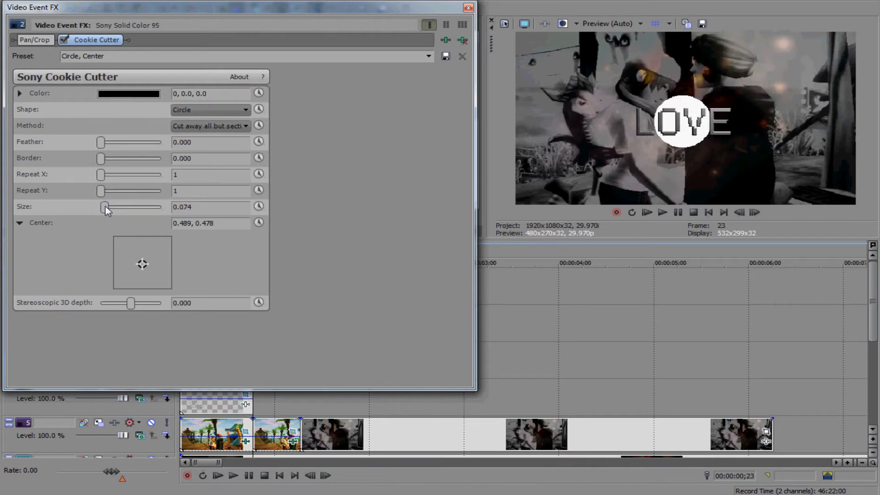
Animate the Cookie Cutter size with an end keyframe at 00:00:00;15, setting the circle's size there to about 0.179
click(259, 207)
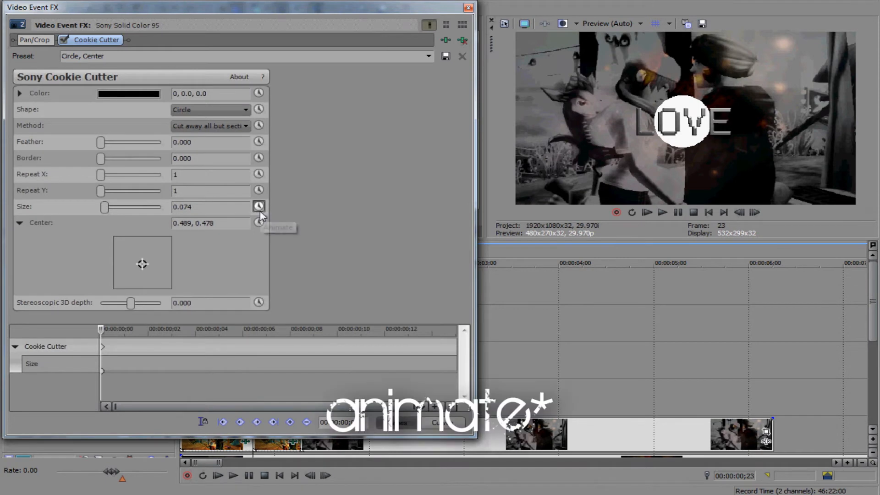
double_click(457, 370)
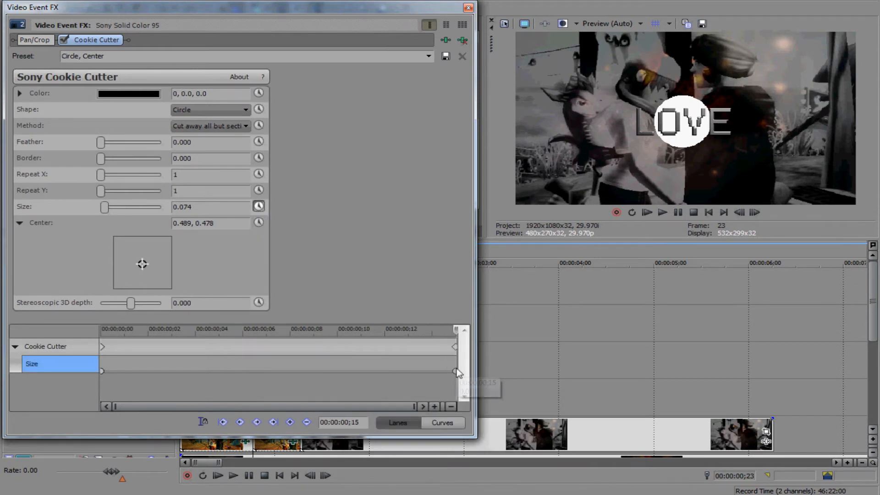
click(468, 7)
click(298, 314)
click(739, 212)
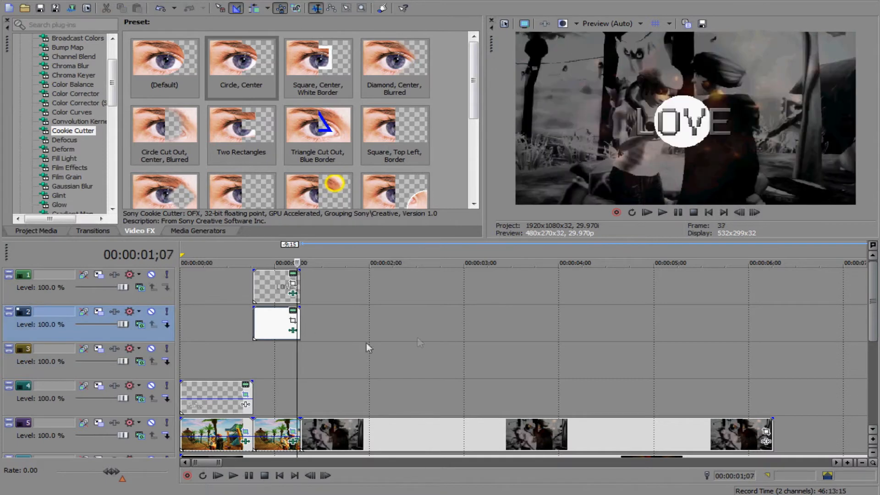
click(294, 331)
click(456, 371)
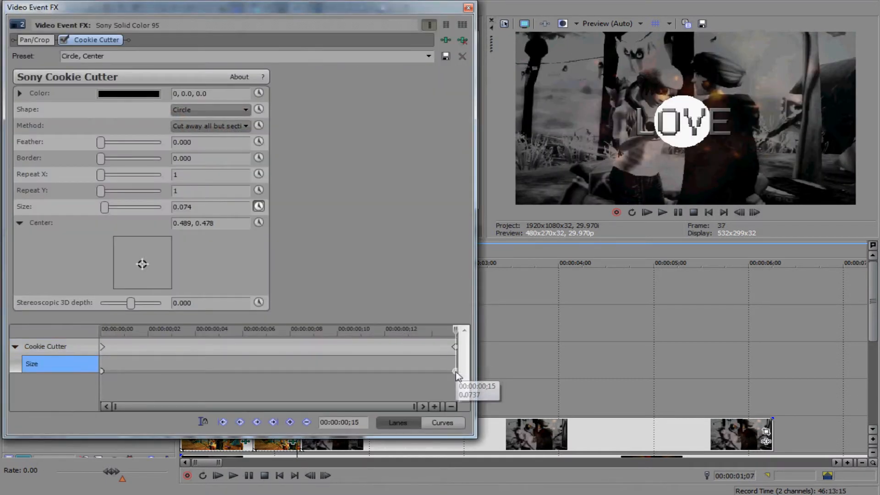
drag(103, 206, 109, 205)
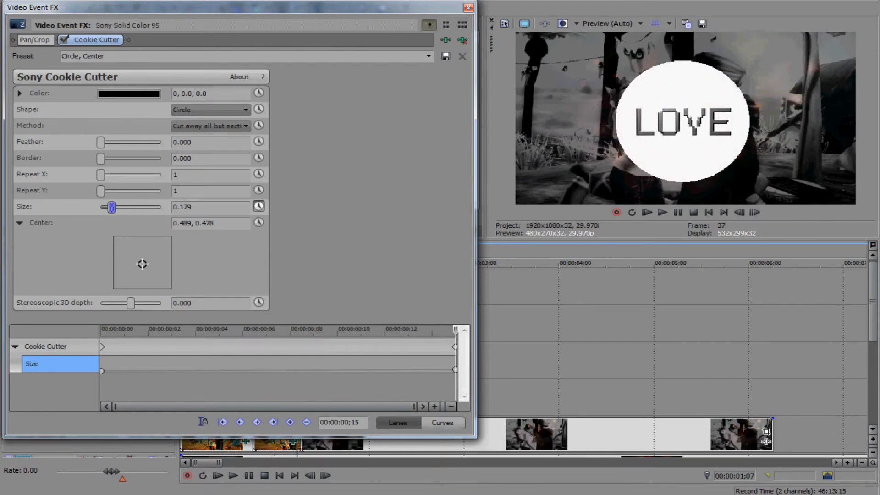
click(468, 8)
Lower the white circle event's opacity until it is semi-transparent, and return the cursor to its start at 00:00:00;23
click(266, 350)
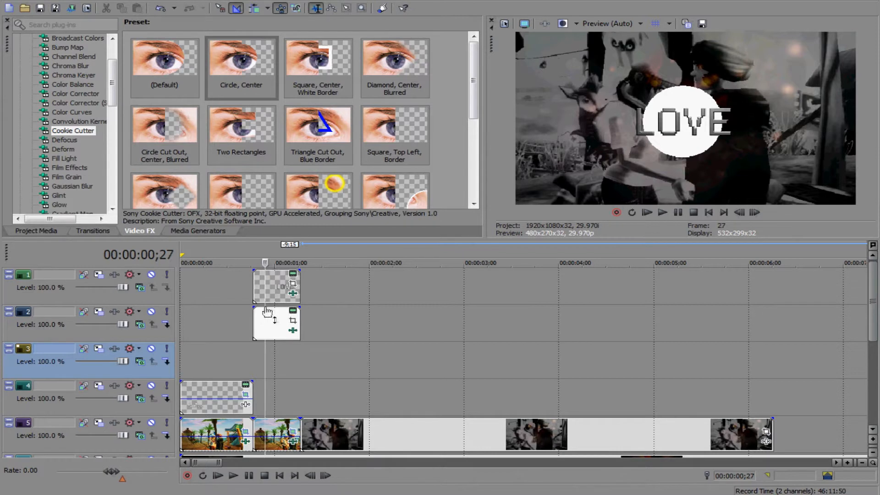
drag(265, 308, 264, 331)
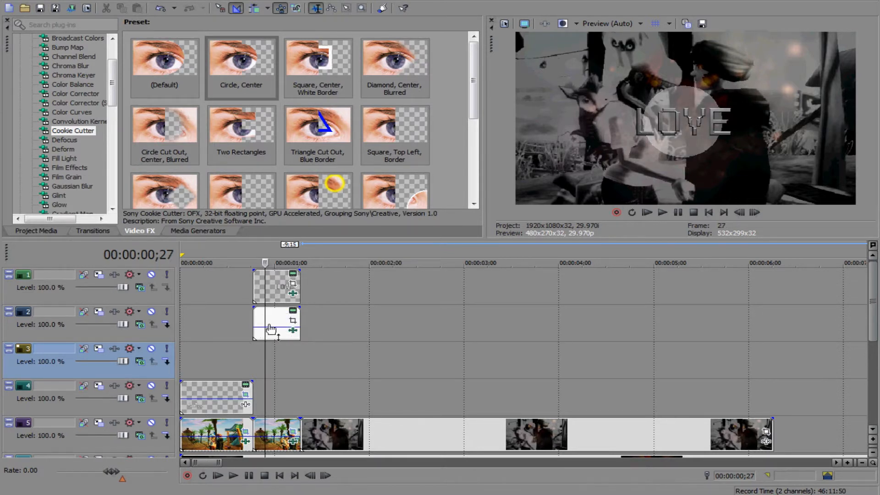
click(255, 354)
click(253, 353)
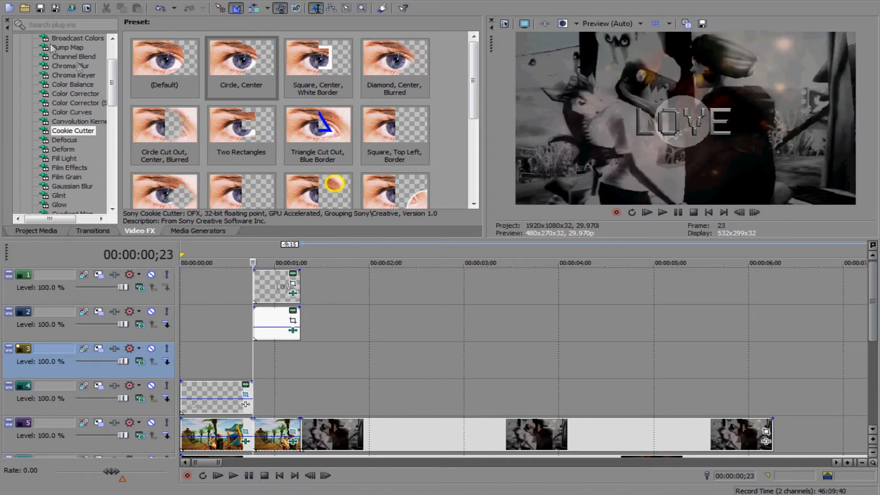
Add the 8-Bit Heart picture from the Video Purposes folder to track 3 at 00:00:00;23 and trim it to the LOVE text event's length
click(28, 8)
click(178, 149)
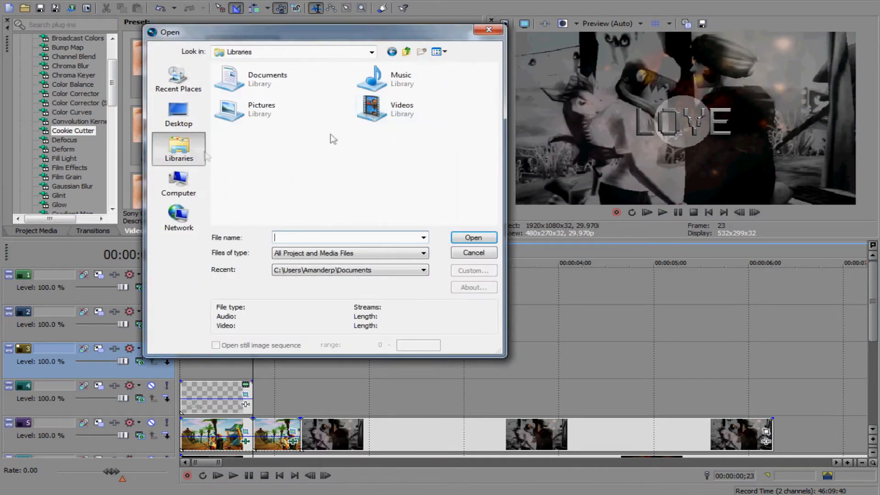
double_click(431, 110)
click(179, 149)
double_click(254, 112)
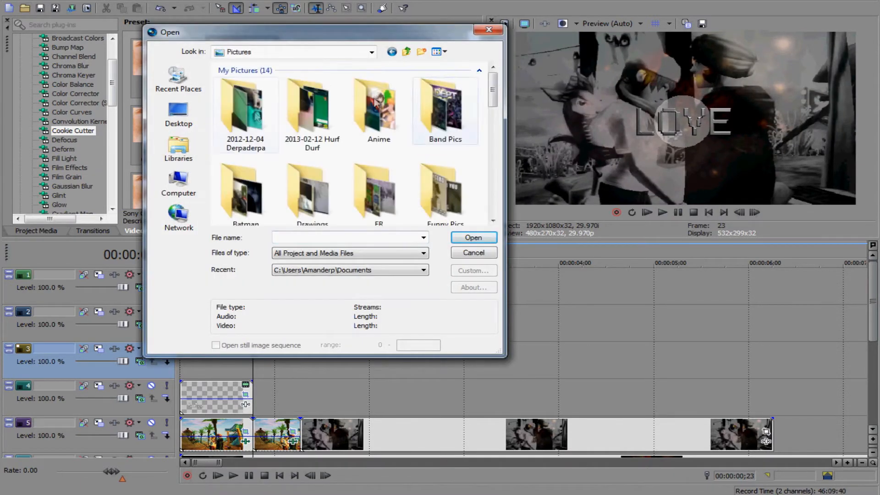
scroll(362, 177, down, 5)
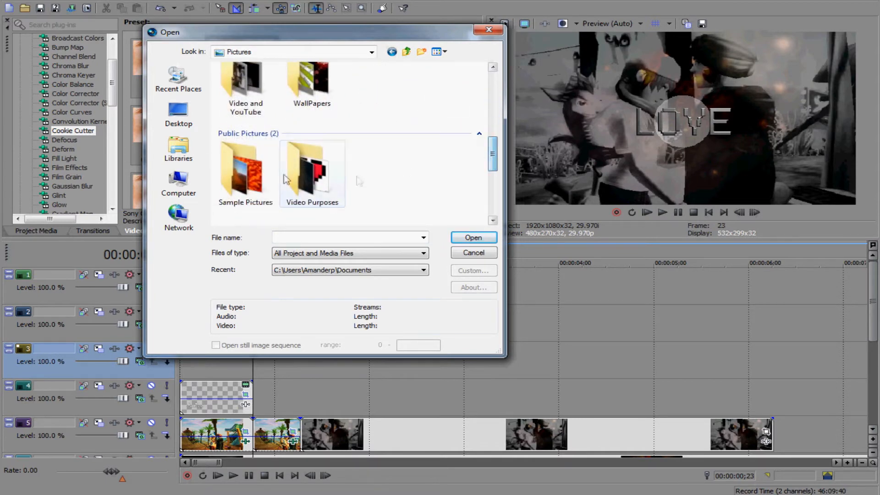
double_click(285, 180)
double_click(246, 99)
drag(726, 356, 299, 345)
click(253, 354)
Open the 8-Bit Heart event's Pan/Crop settings and enable its mask, with the heart enlarged for tracing
click(294, 359)
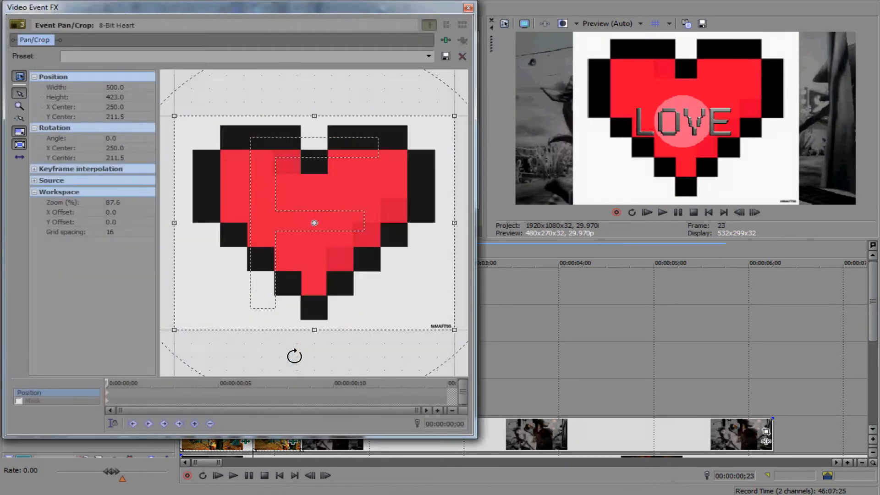
click(18, 400)
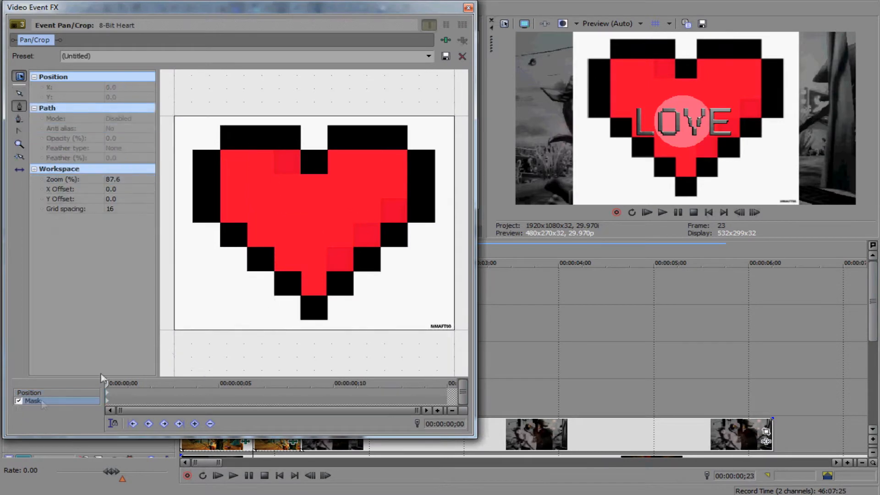
double_click(359, 16)
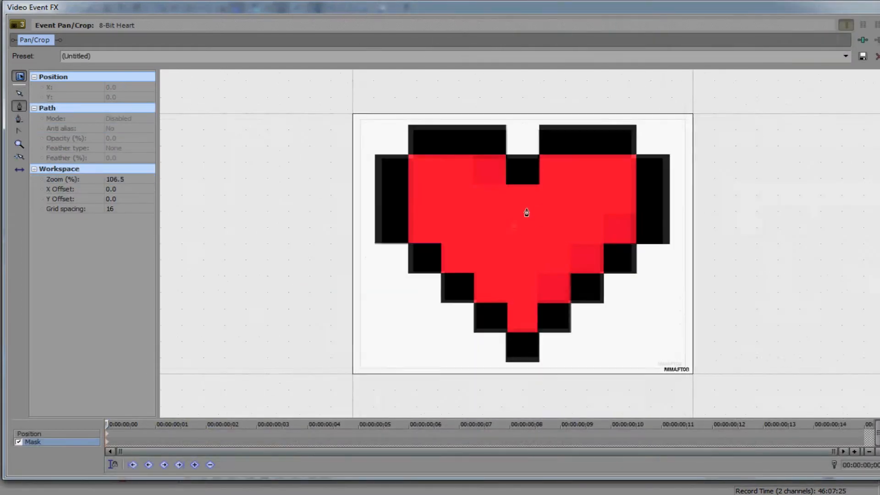
scroll(538, 232, up, 3)
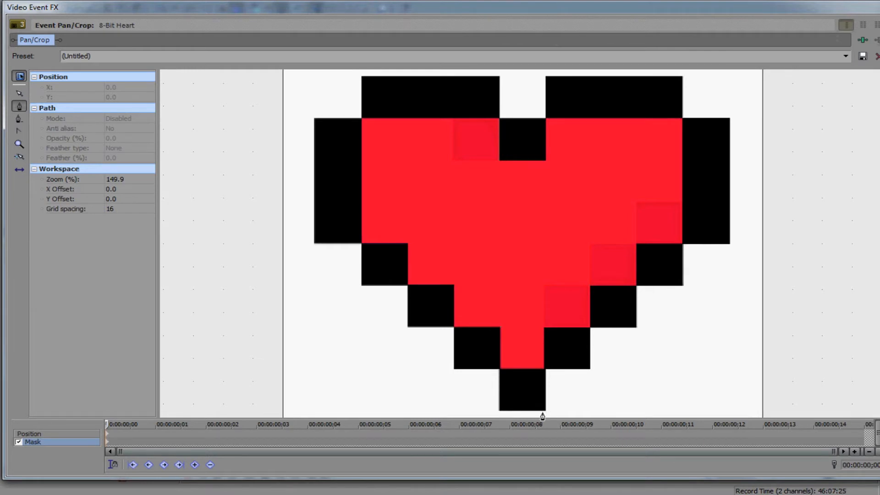
Trace the left half of the pixel heart's outline with mask anchor points, from the bottom tip up to the top notch
click(545, 410)
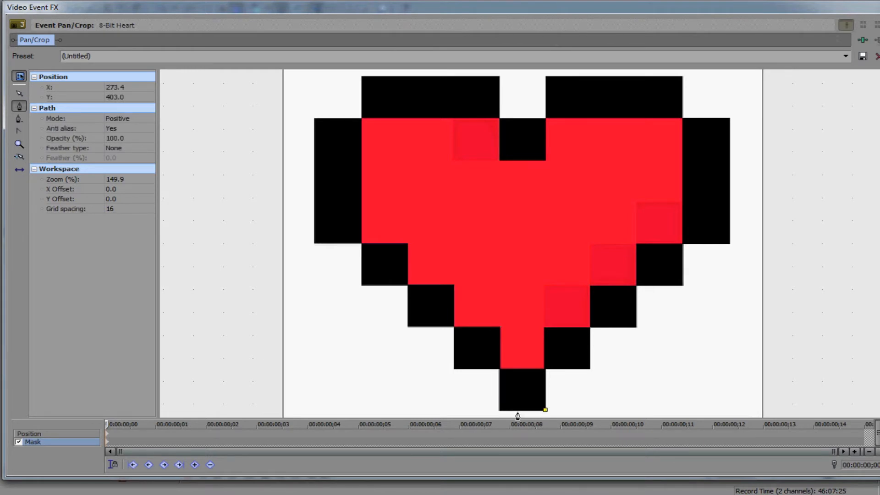
click(500, 370)
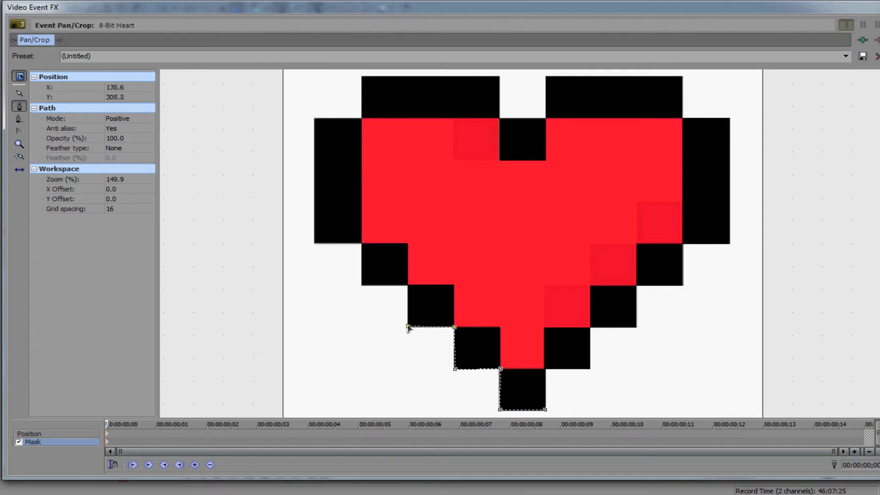
click(362, 285)
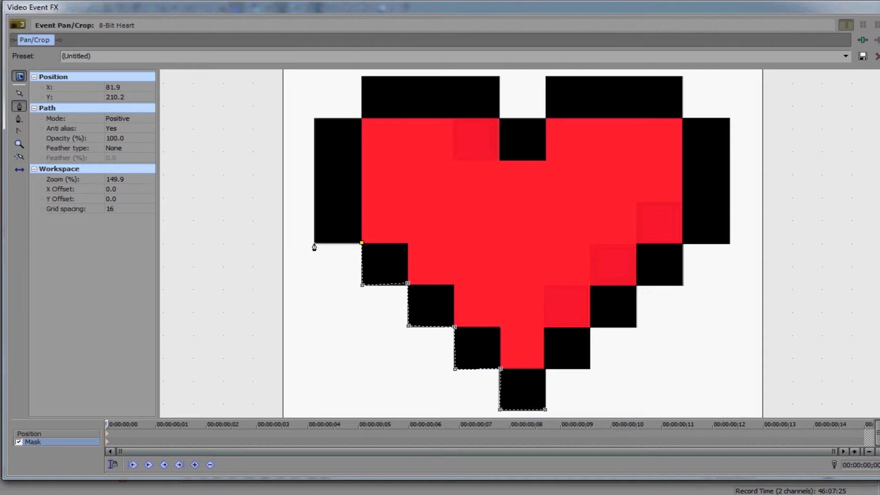
click(315, 120)
click(362, 120)
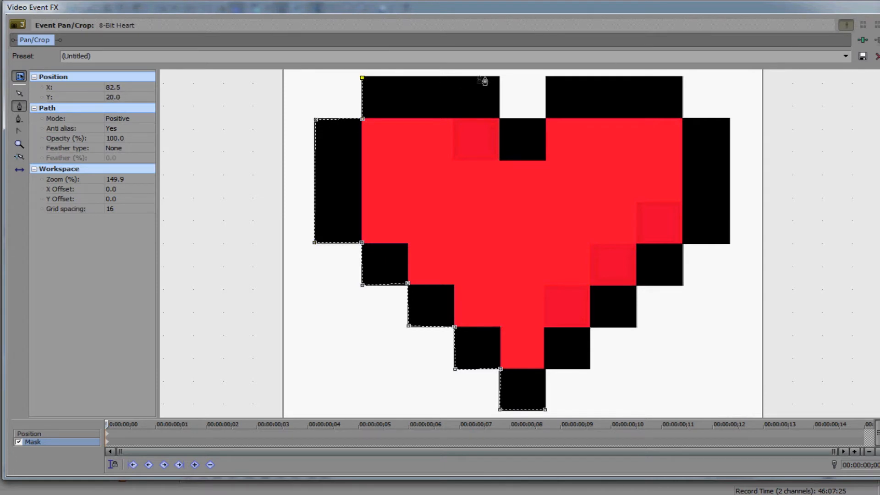
click(498, 78)
click(499, 119)
Trace the right half of the heart's outline, close the mask path at the bottom tip, and close the Pan/Crop window
click(546, 120)
click(547, 78)
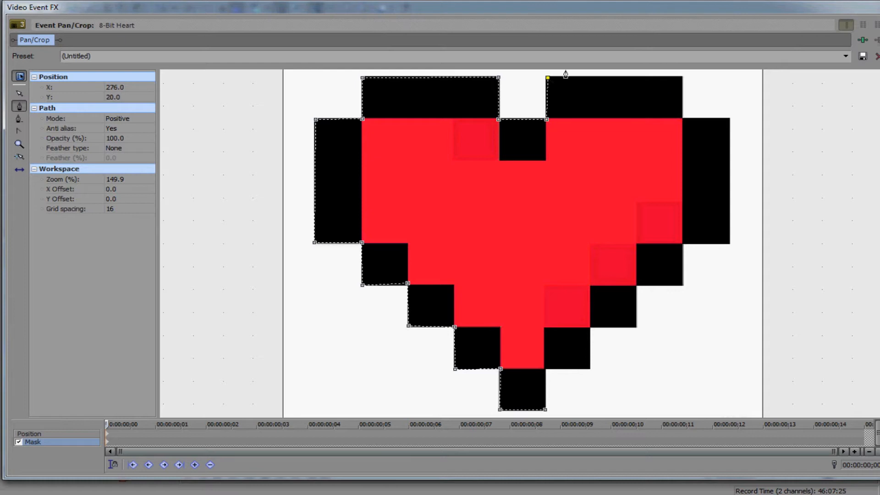
click(681, 78)
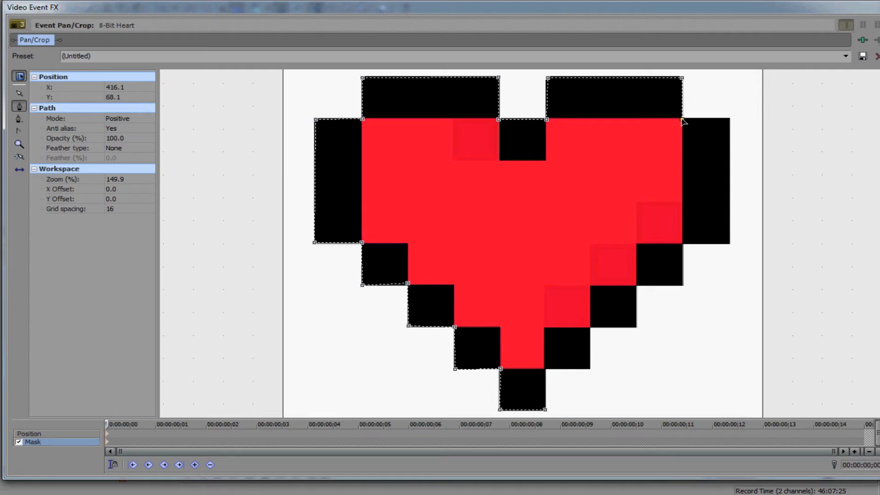
click(729, 121)
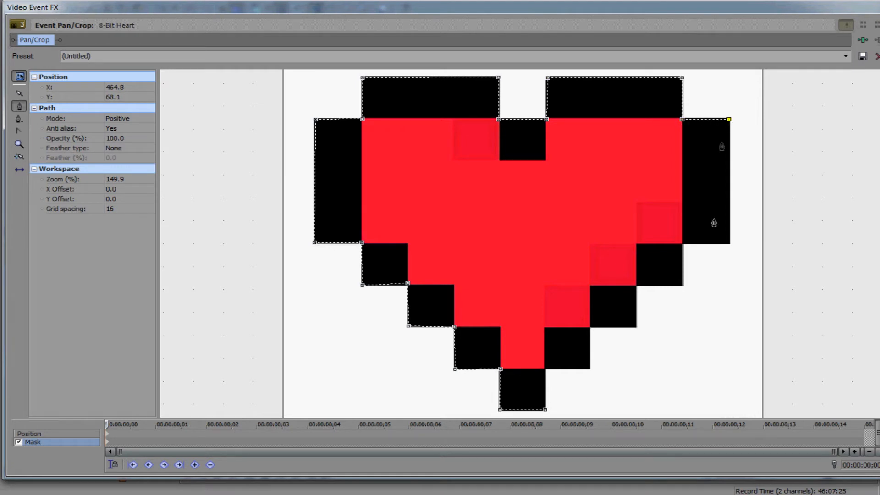
click(729, 244)
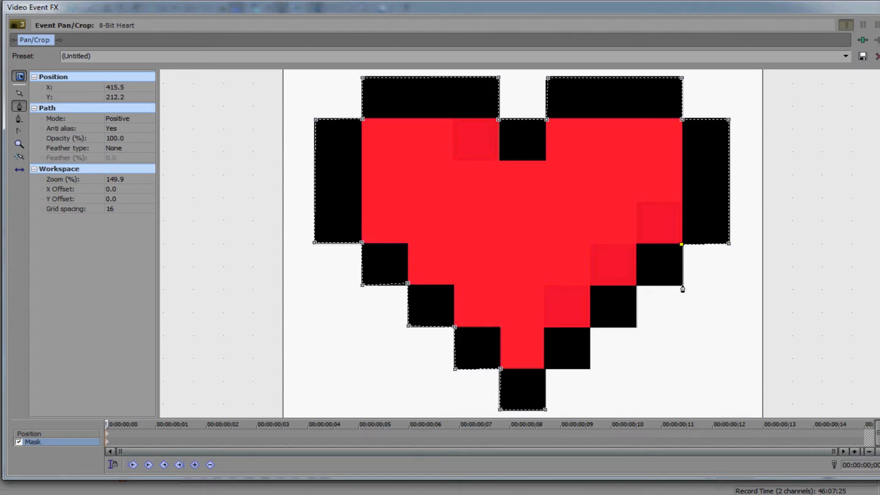
click(635, 287)
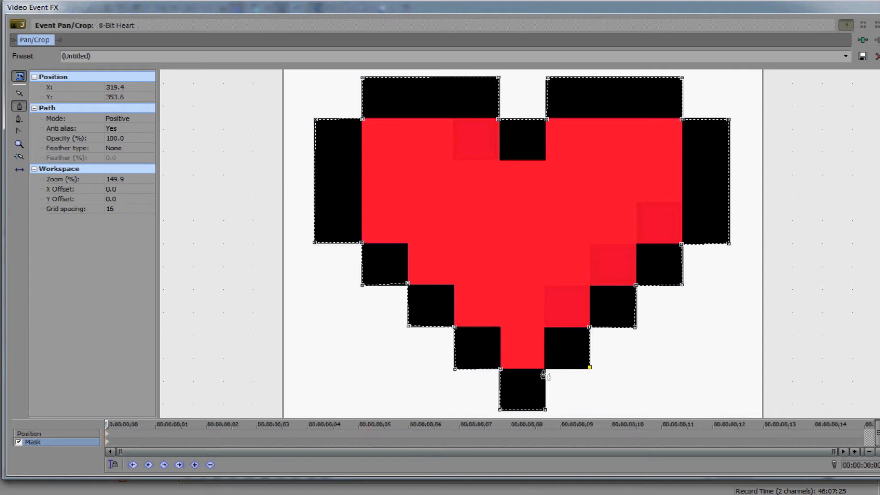
click(545, 409)
double_click(828, 13)
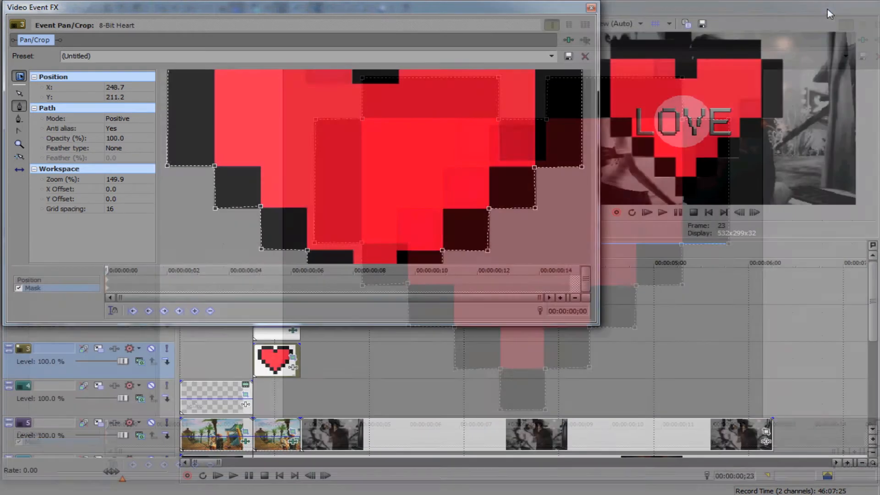
drag(606, 195, 500, 197)
scroll(377, 157, down, 5)
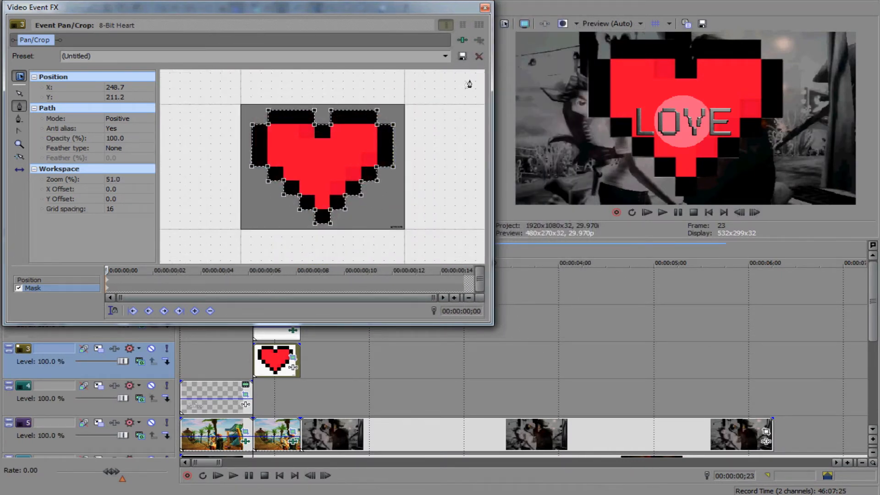
click(484, 7)
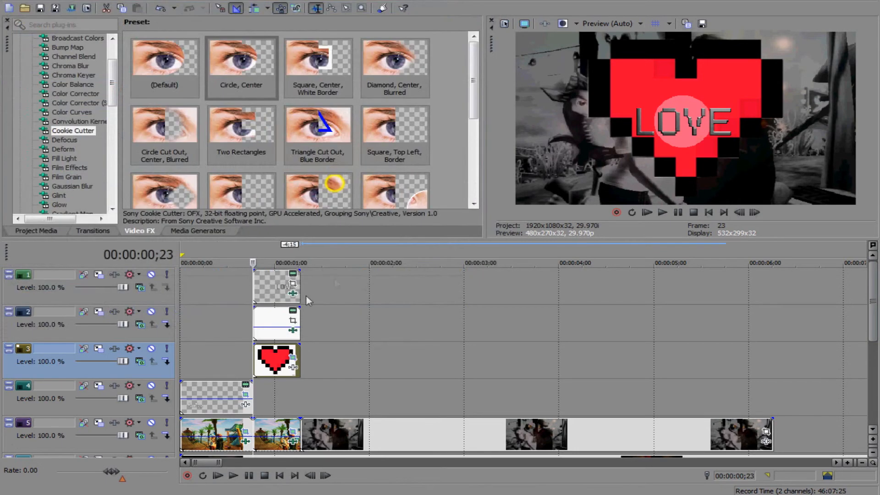
Shrink the heart to fit inside the white circle, with a Pan/Crop frame about 1,902.5 by 1,609.5 centered at about 260.8, 137.9
click(293, 365)
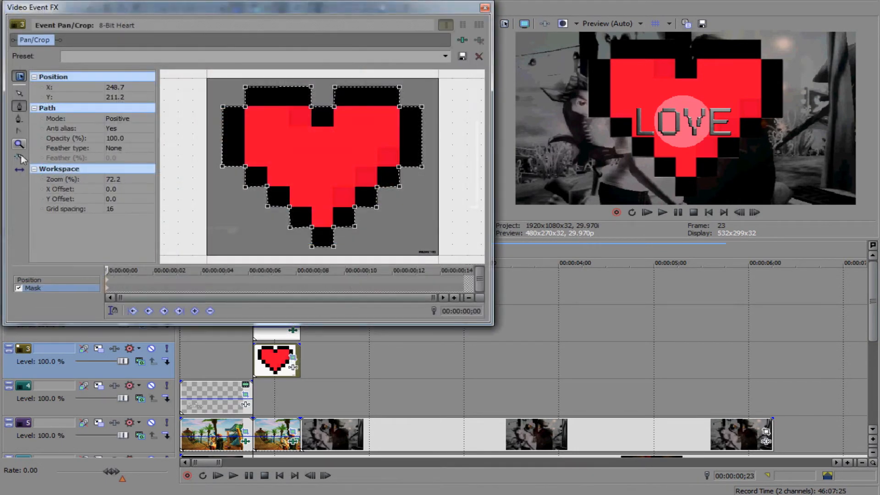
click(59, 280)
scroll(247, 196, down, 4)
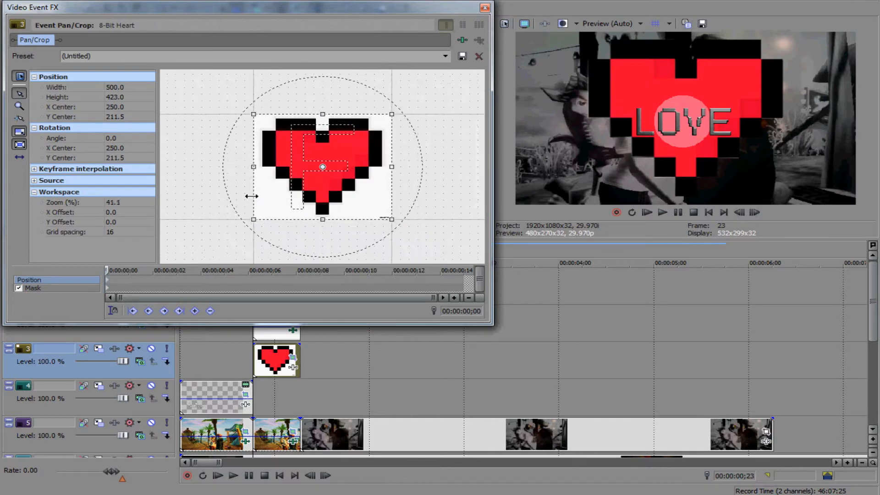
drag(323, 214, 335, 117)
scroll(325, 169, down, 3)
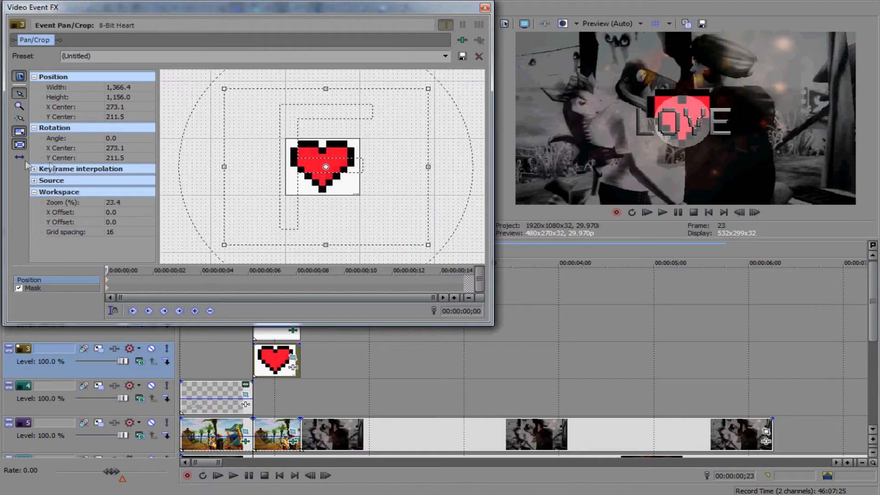
scroll(304, 193, down, 2)
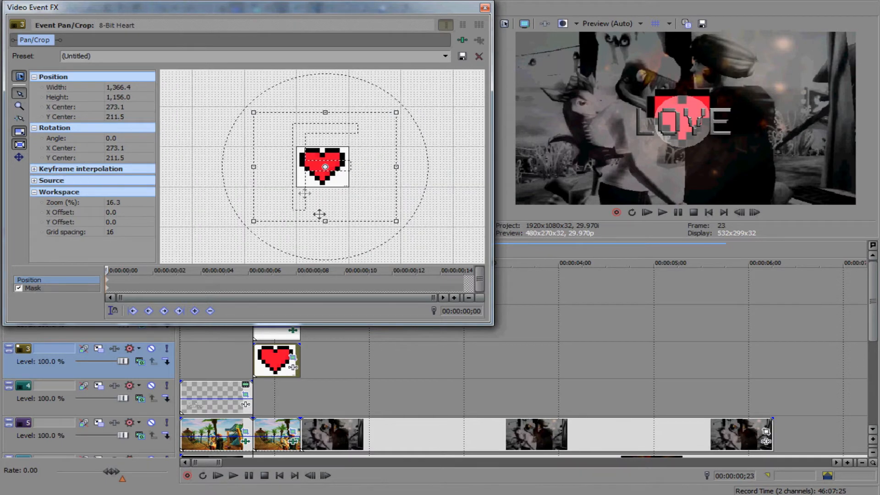
drag(323, 222, 319, 234)
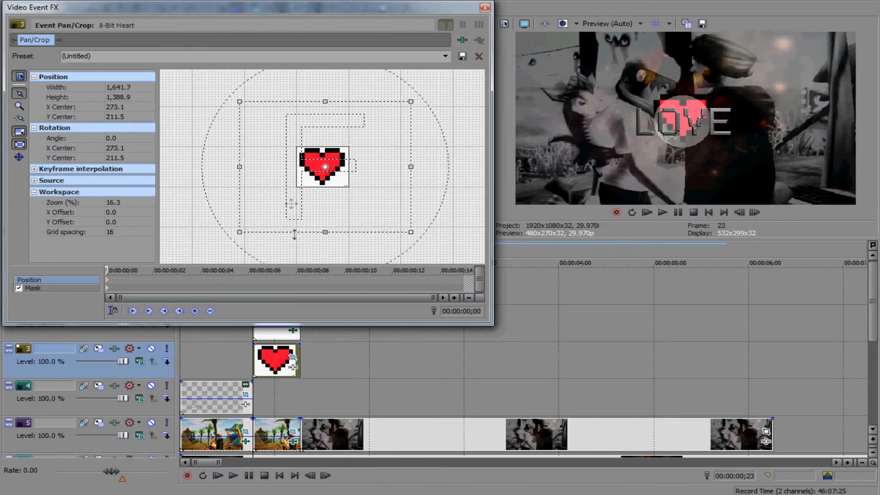
drag(336, 190, 338, 182)
drag(323, 223, 323, 235)
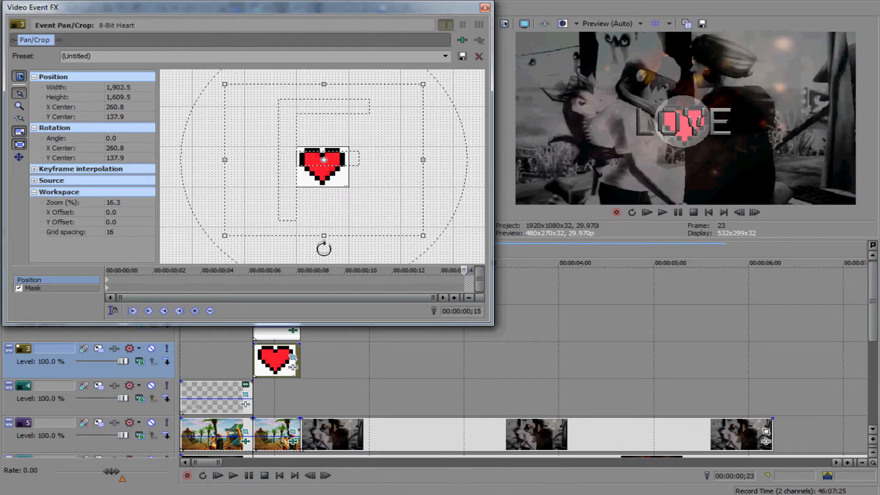
Add an end keyframe at 00:00:00;15 enlarging the heart to frame width about 784.3 and angle about -9.2, and return the cursor to 00:00:00;23
click(300, 350)
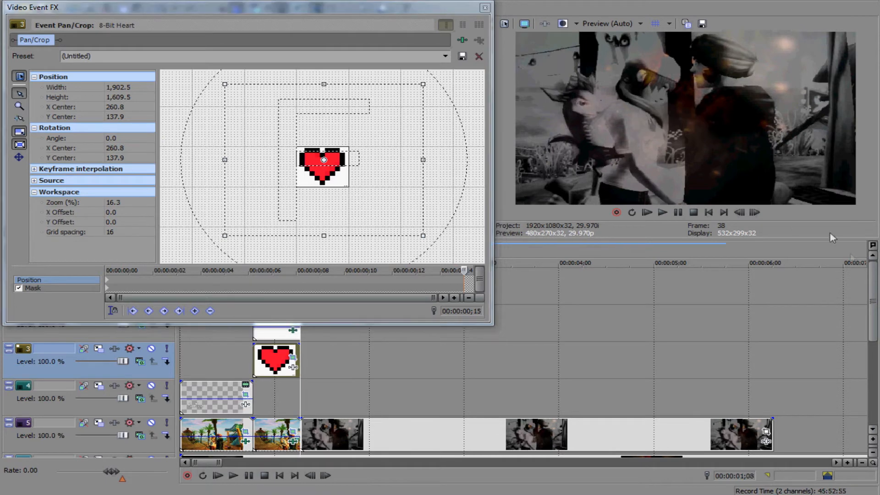
click(737, 212)
drag(355, 252, 341, 190)
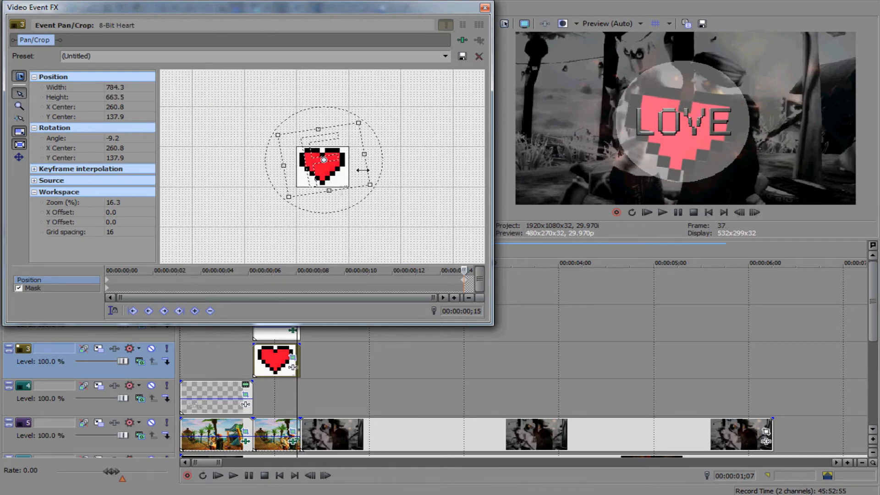
click(485, 8)
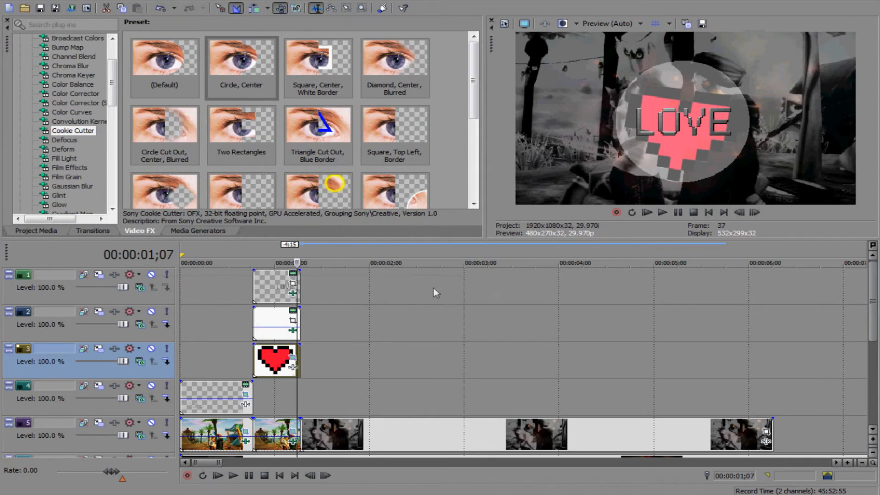
click(254, 357)
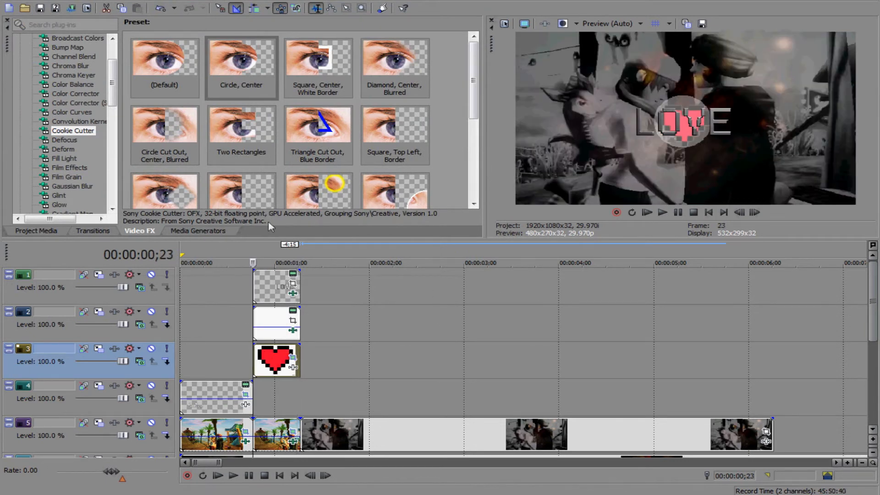
Apply the Gaussian Blur effect's Extreme Blur preset to the LOVE text and set its horizontal and vertical ranges to 0
scroll(67, 161, down, 1)
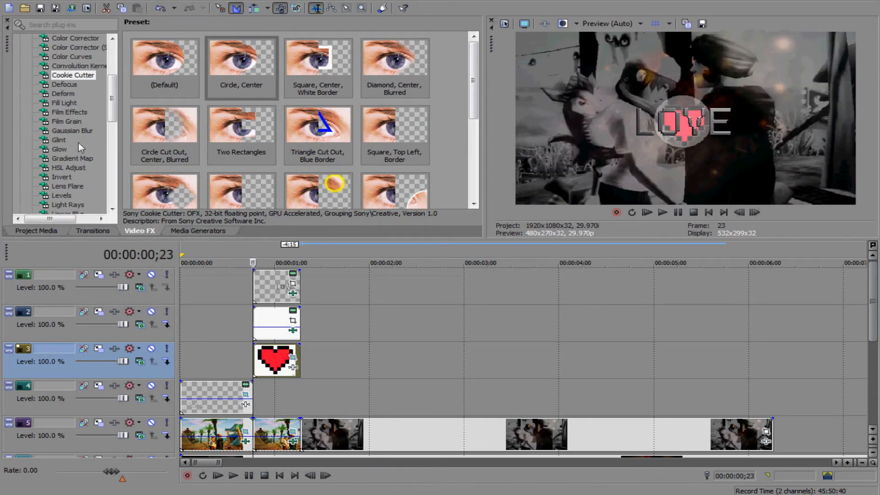
click(72, 131)
click(372, 68)
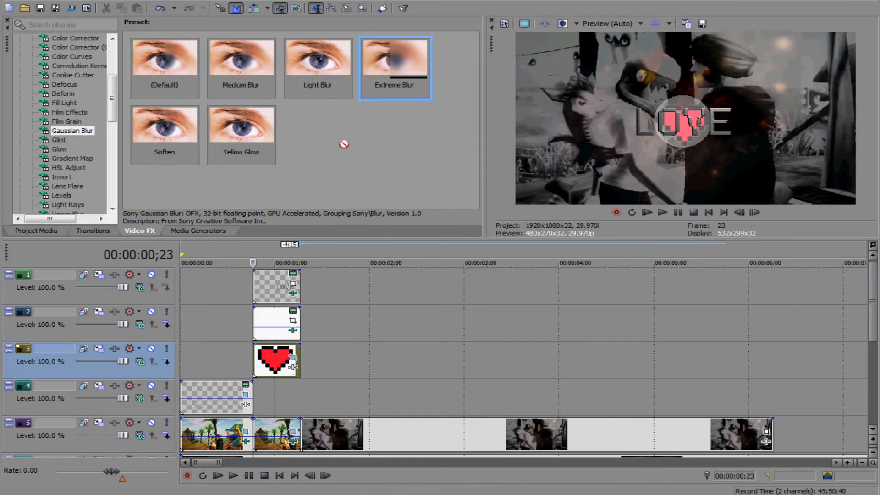
drag(420, 65, 256, 288)
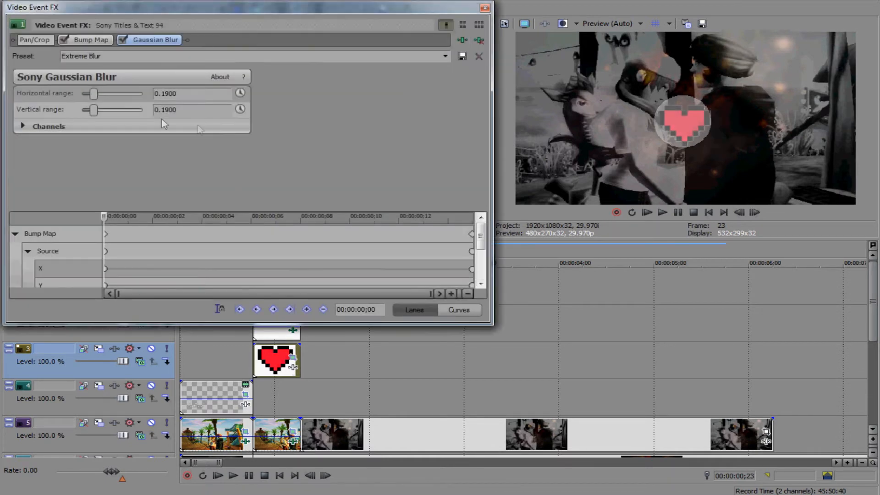
drag(93, 94, 39, 117)
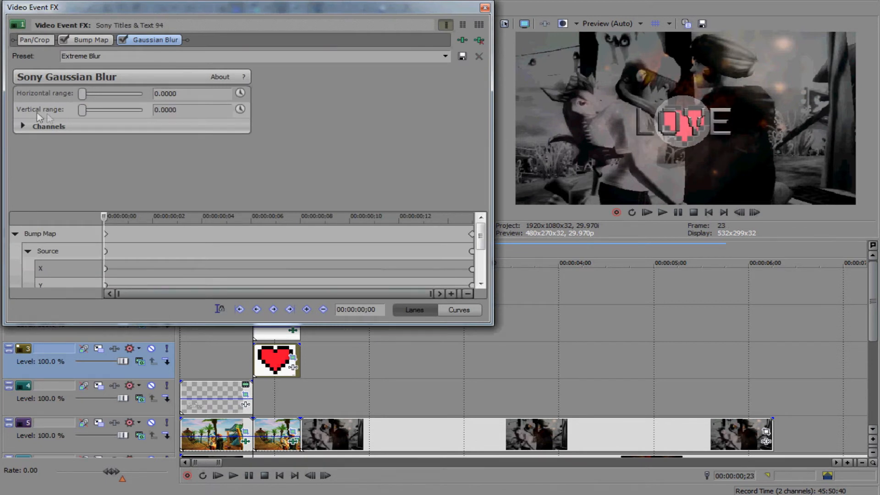
Animate the Gaussian Blur's vertical range on the LOVE text and set its keyframe at 00:00:00;04 to 0.1579
click(243, 110)
drag(480, 232, 482, 280)
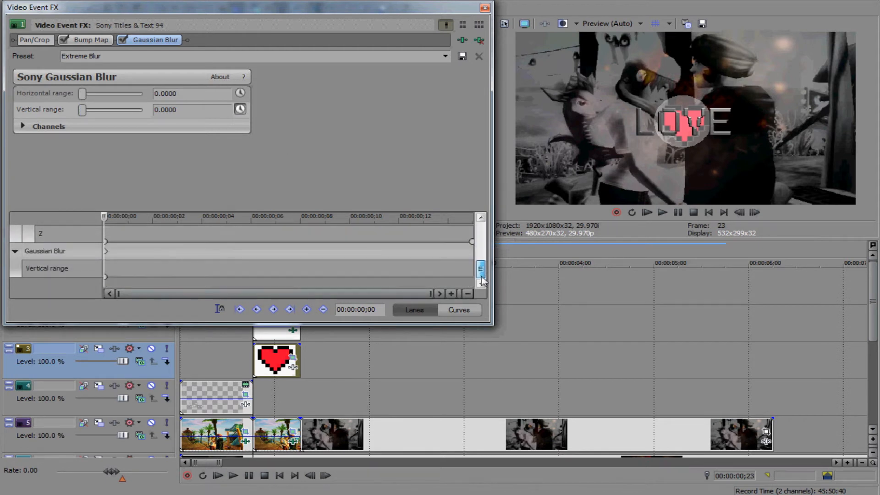
double_click(472, 276)
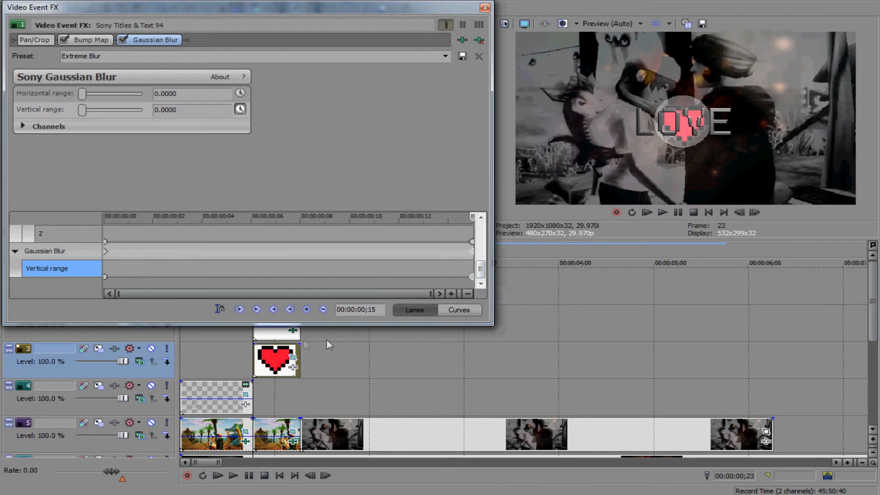
click(297, 359)
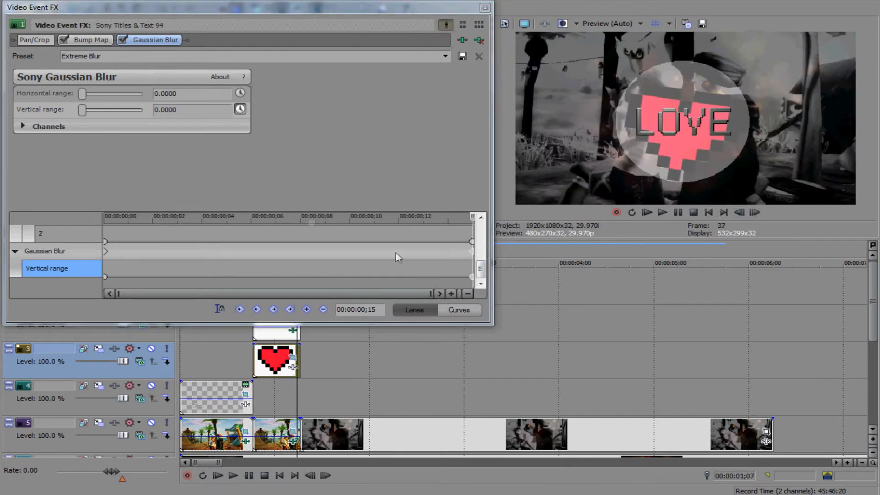
drag(472, 277, 202, 281)
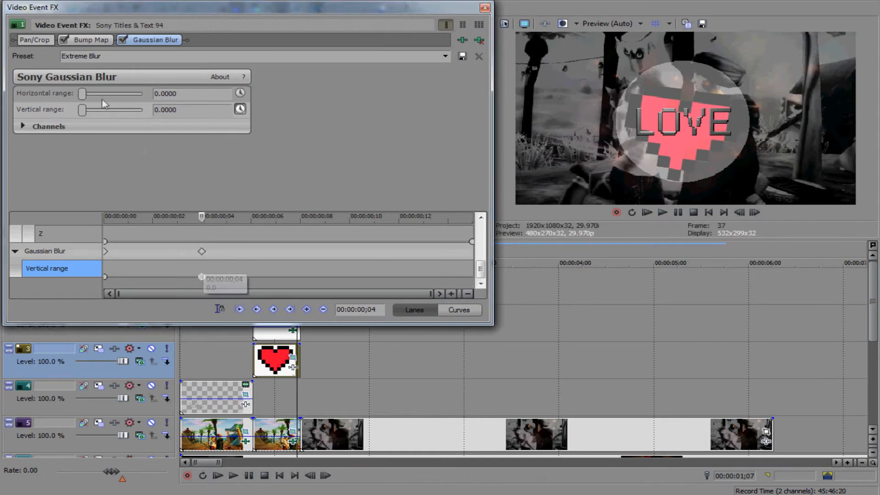
drag(83, 110, 92, 113)
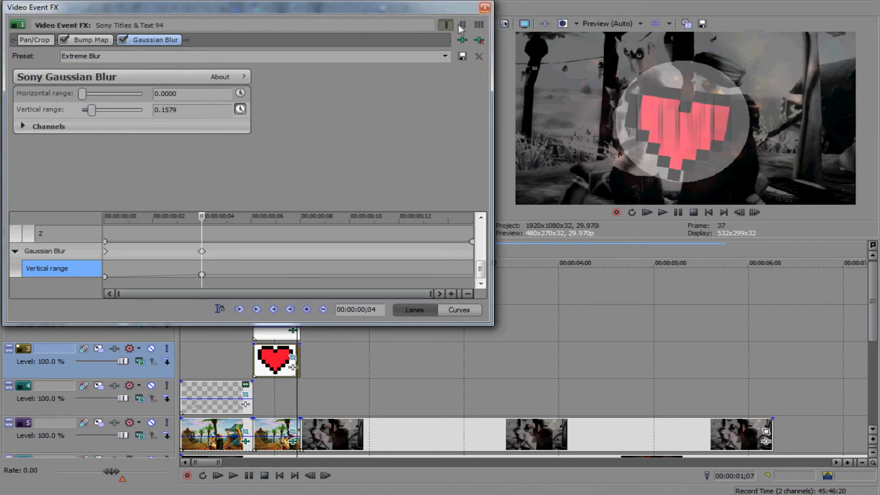
Rearrange the vertical range keyframes so the LOVE text starts blurred and sharpens by 00:00:00;04, and close the effects window
drag(105, 278, 177, 278)
drag(105, 276, 202, 276)
click(484, 7)
Play back the LOVE text from 00:00:00;23 to check its blur animation, stopping with the cursor at 00:00:01;08
click(253, 291)
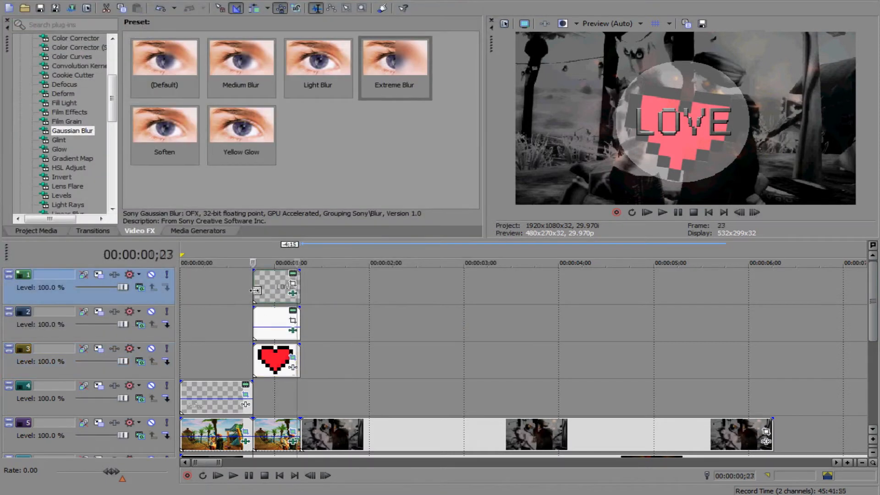
click(663, 213)
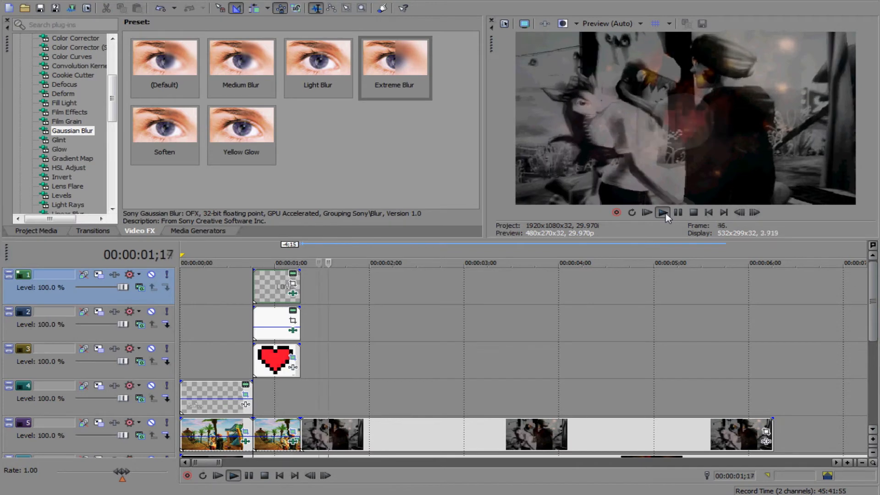
click(693, 213)
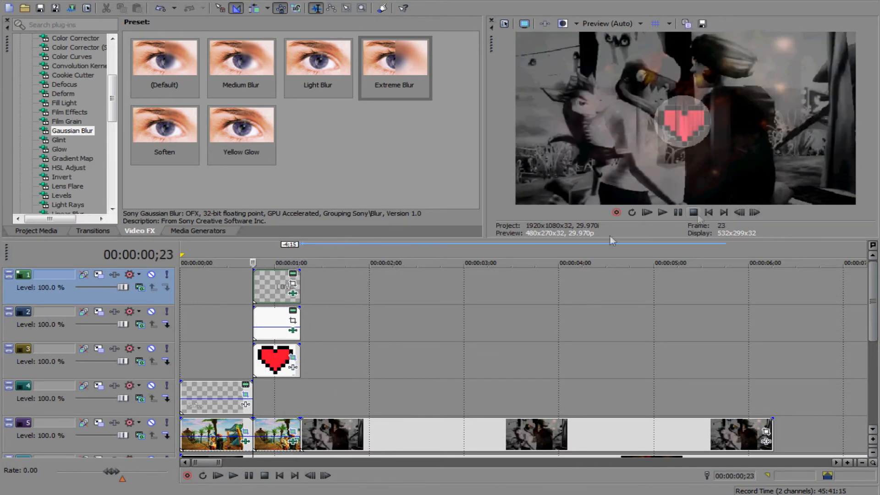
click(298, 360)
click(663, 213)
click(692, 213)
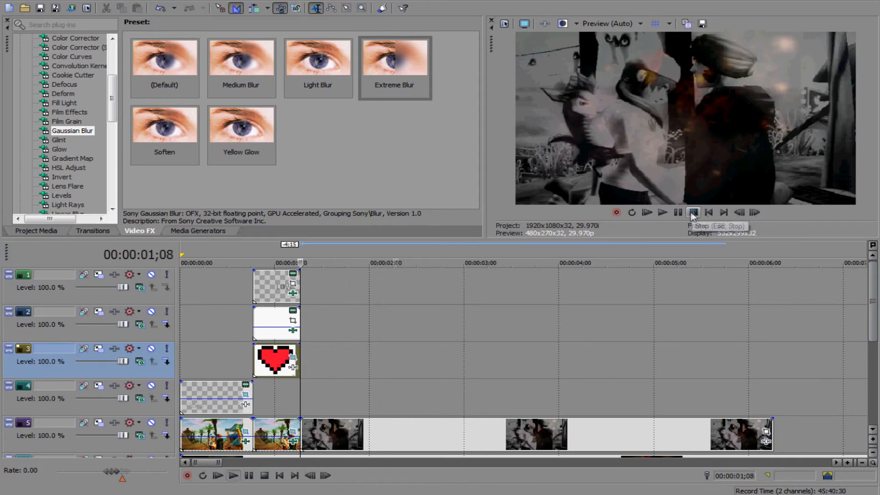
Shrink and tilt the grey couple image with a Pan/Crop frame about 2,905.1 by 1,634.1 centered at 1,270.0, 671.9 and angle -2.2
click(766, 431)
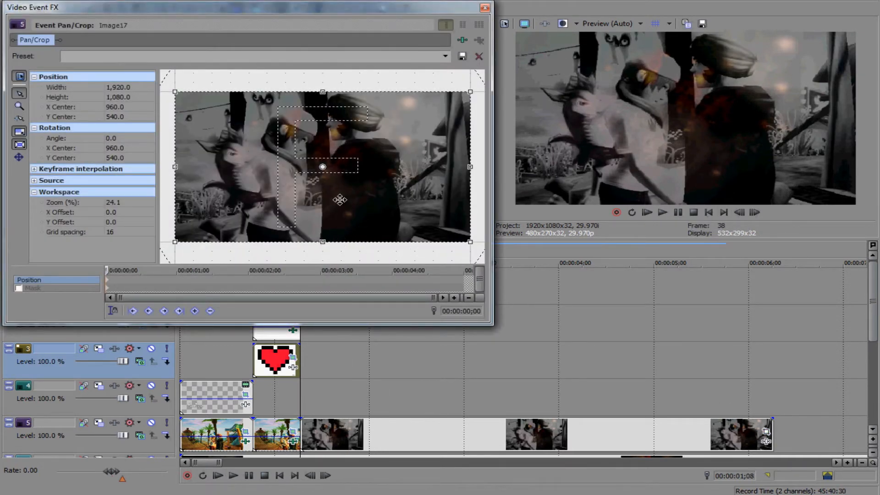
scroll(331, 207, down, 4)
drag(323, 214, 327, 252)
drag(344, 188, 374, 200)
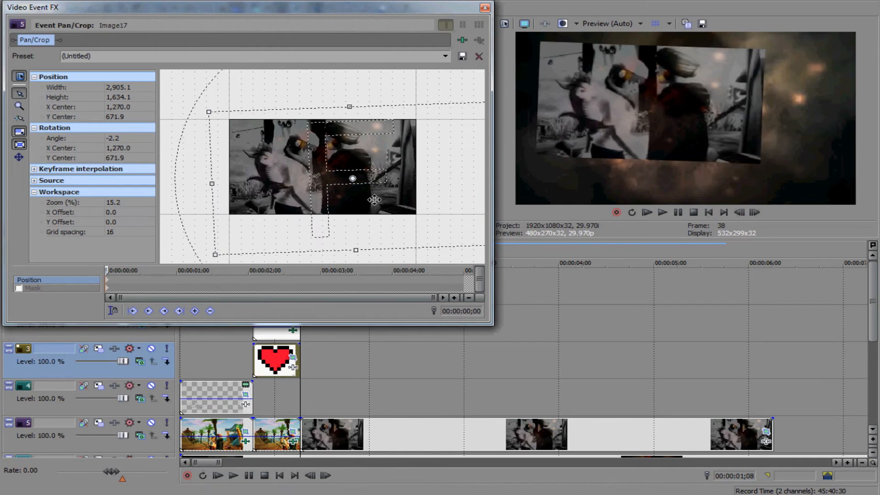
click(484, 7)
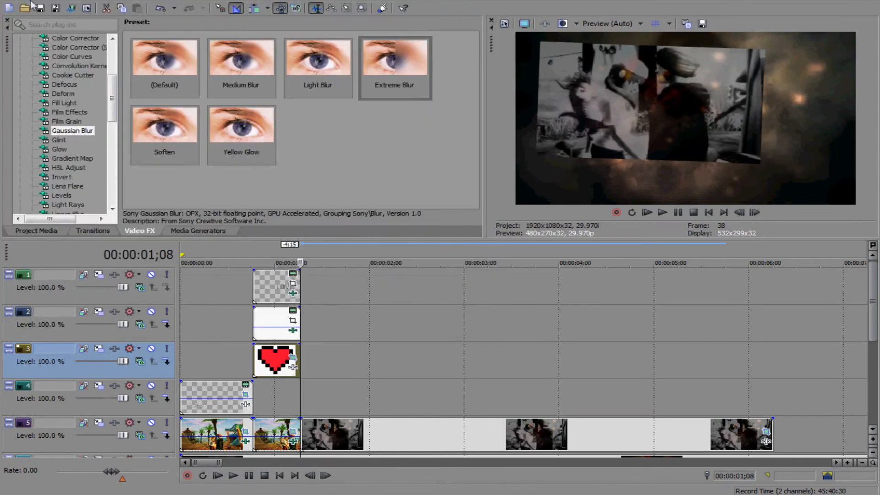
click(7, 1)
click(14, 46)
click(25, 9)
click(179, 147)
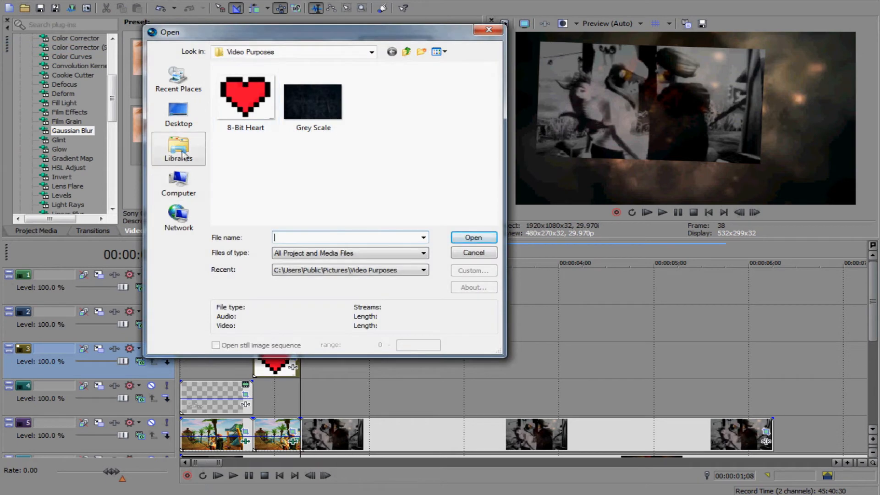
double_click(371, 107)
double_click(236, 91)
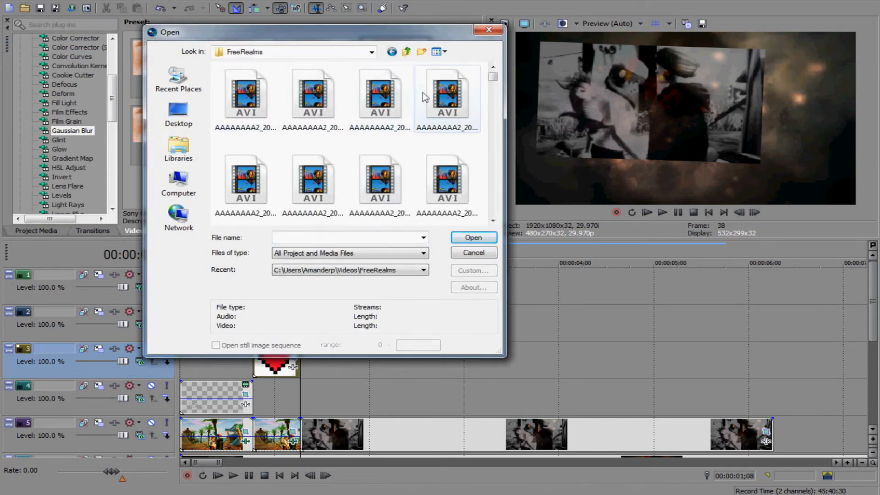
drag(494, 74, 492, 181)
double_click(445, 199)
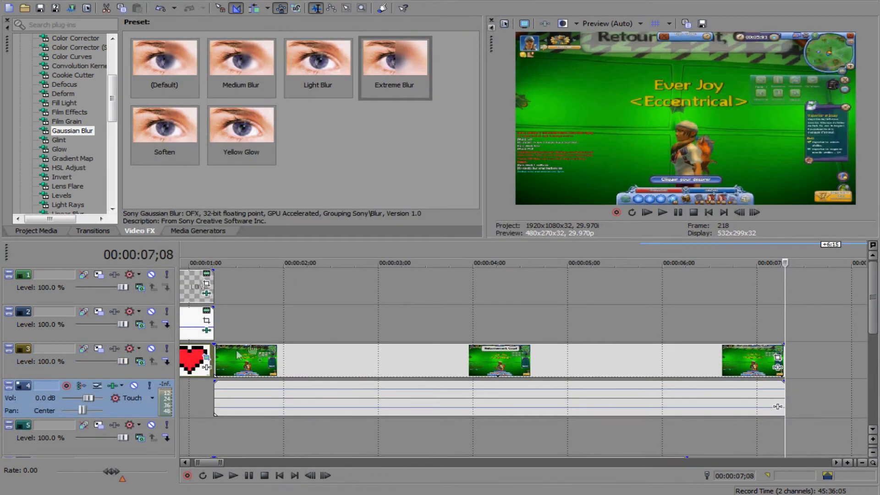
Trim the green-screen clip to a short section showing the raised-hand pose, starting at 00:00:01;08
double_click(218, 360)
drag(232, 360, 529, 376)
click(214, 354)
drag(569, 371, 248, 366)
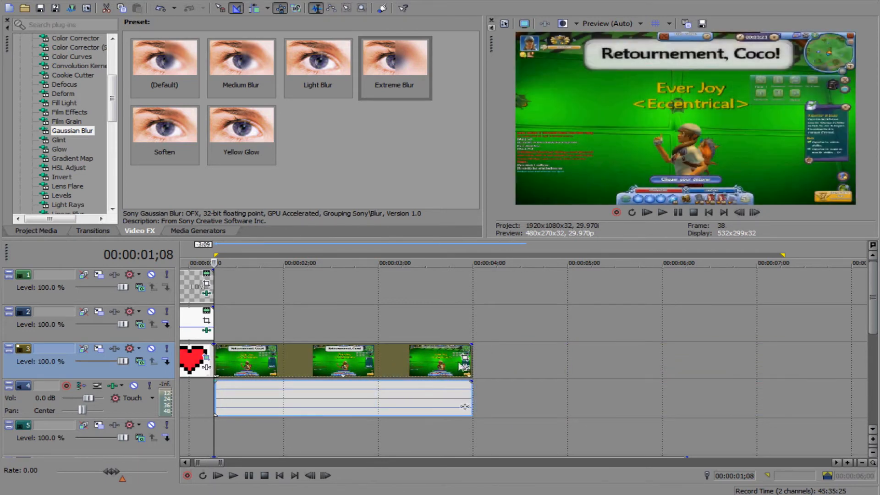
drag(468, 354, 374, 356)
mouse_move(348, 353)
mouse_down()
mouse_move(324, 357)
mouse_move(375, 359)
mouse_move(334, 360)
mouse_up()
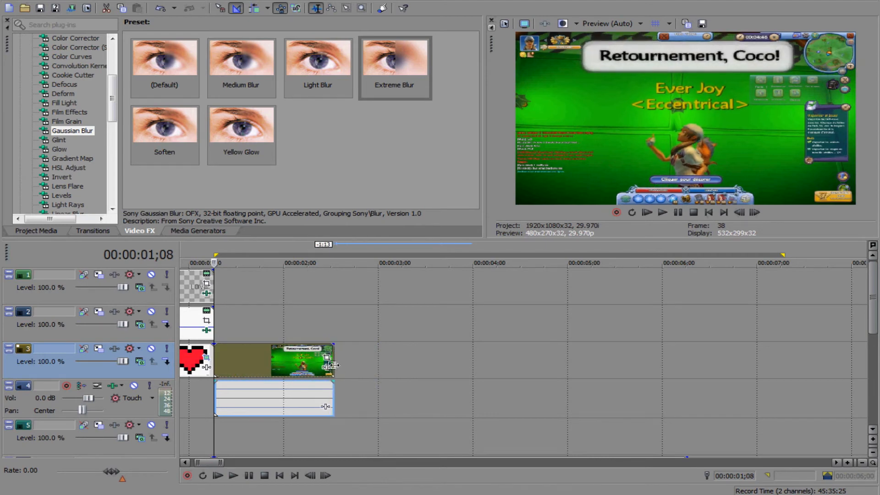
Crop the green-screen clip to the character with a Pan/Crop frame about 338.1 by 190.2 centered at 434.4, 381.1
click(327, 358)
drag(322, 241, 310, 209)
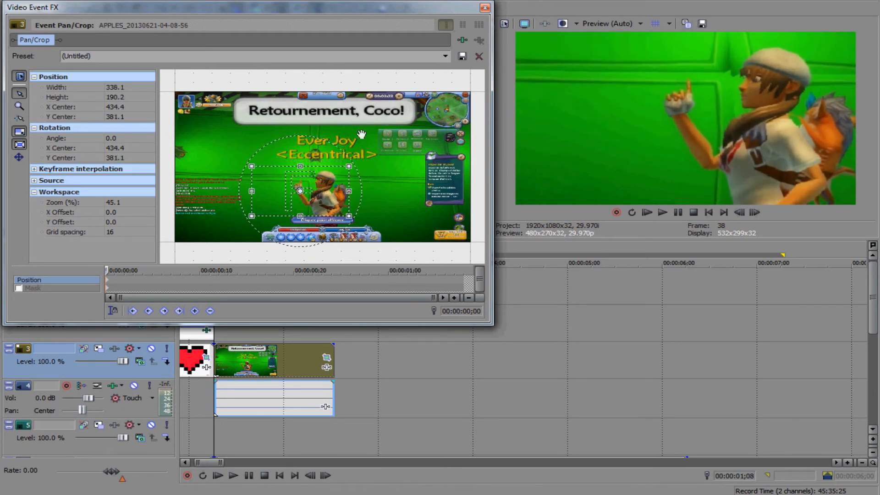
click(485, 7)
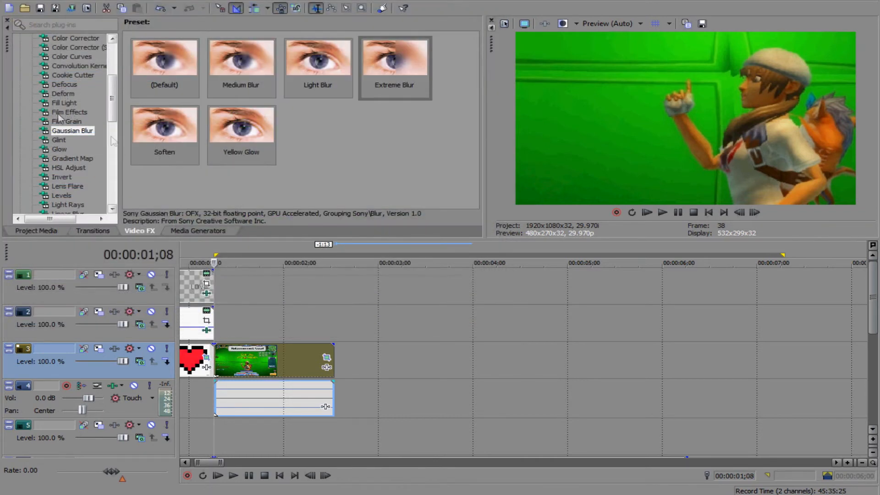
Bring up the Chroma Keyer presets among the video effects
scroll(78, 121, up, 3)
click(88, 66)
click(90, 47)
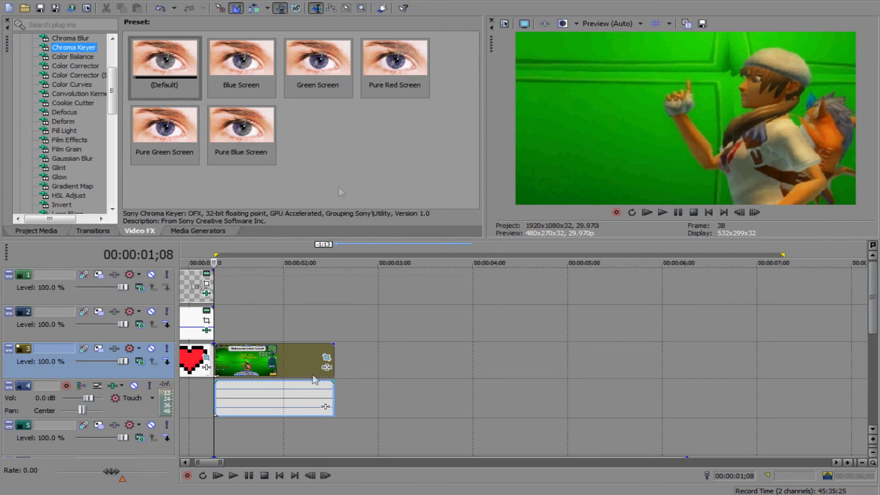
Move the green-screen clip's audio onto the lowest audio track and delete the emptied audio track 4
click(275, 405)
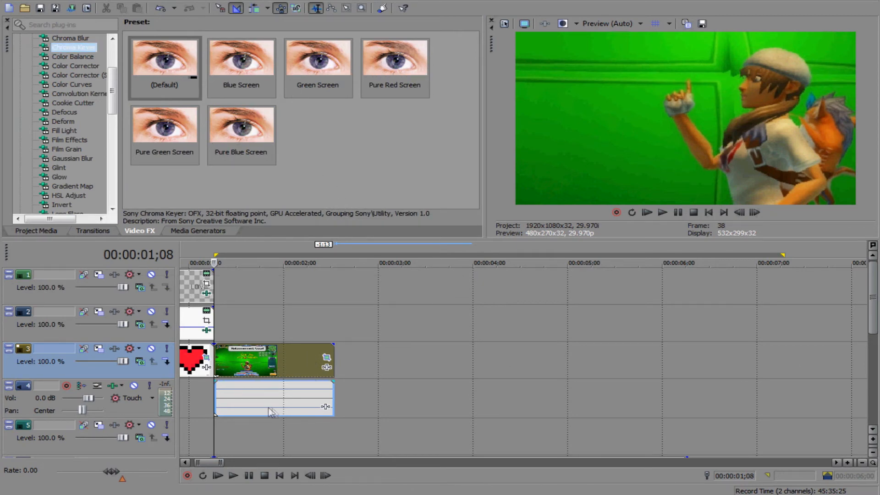
scroll(282, 417, down, 3)
mouse_move(283, 421)
mouse_down()
mouse_move(278, 470)
mouse_move(273, 413)
mouse_move(264, 407)
mouse_up()
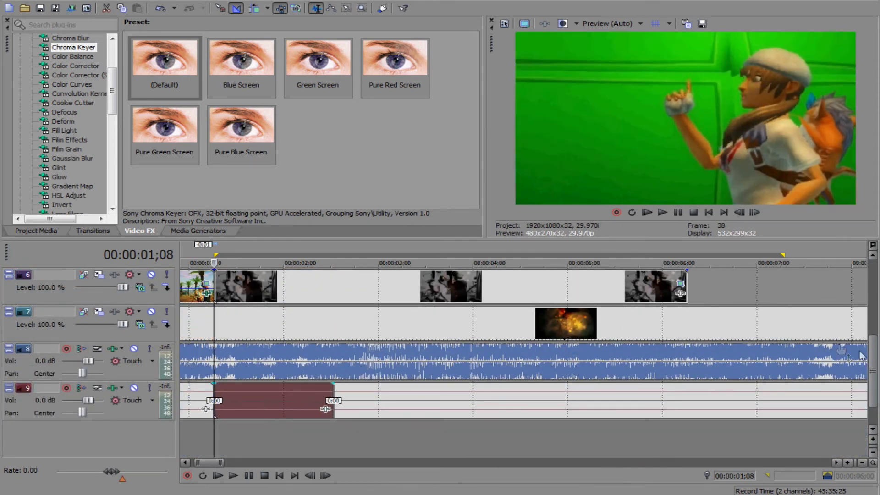
scroll(2, 439, up, 5)
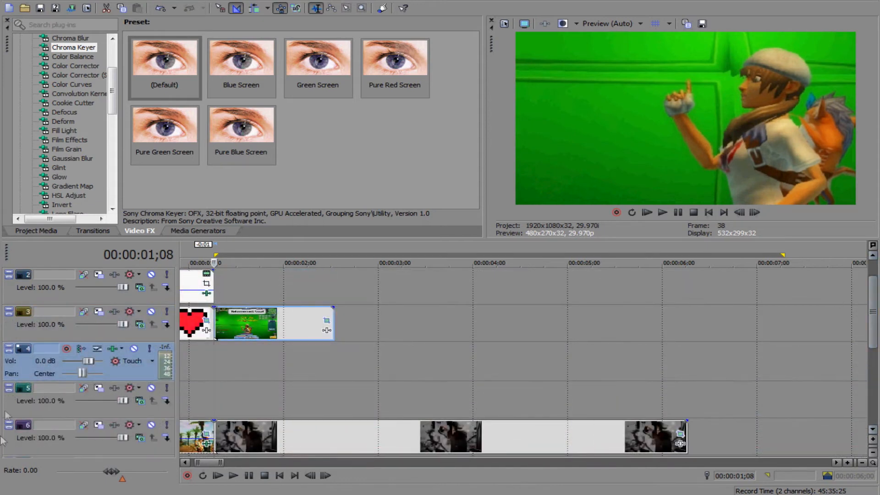
right_click(110, 348)
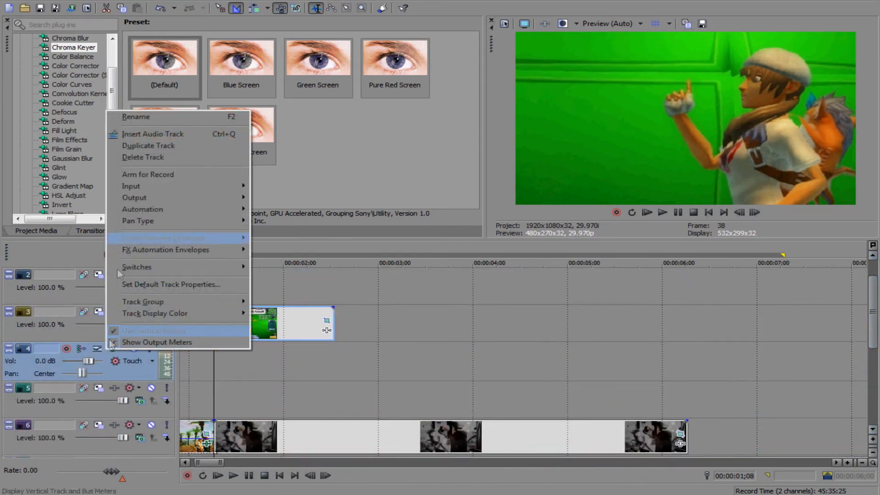
click(137, 157)
drag(208, 463, 204, 463)
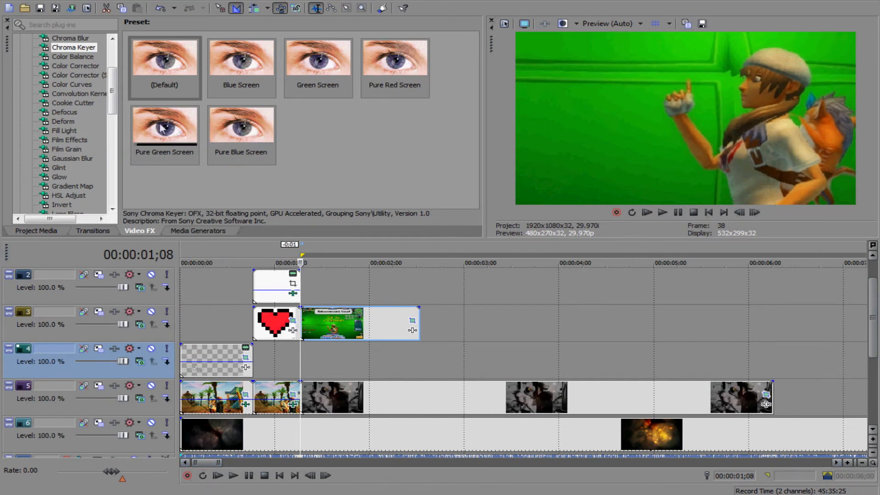
Apply the Chroma Keyer's Pure Green Screen preset to the clip and, viewing the mask only, set both thresholds to 0.716 and blur to 0.011
drag(160, 131, 350, 331)
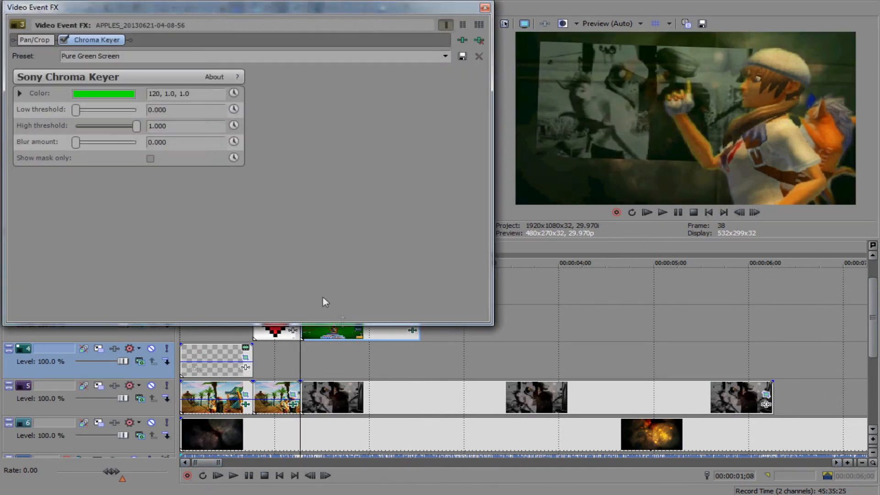
drag(76, 109, 79, 110)
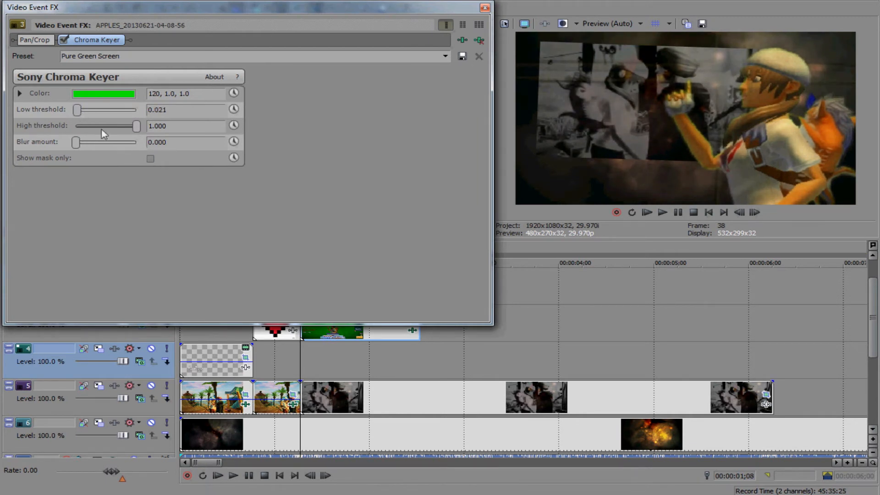
click(150, 157)
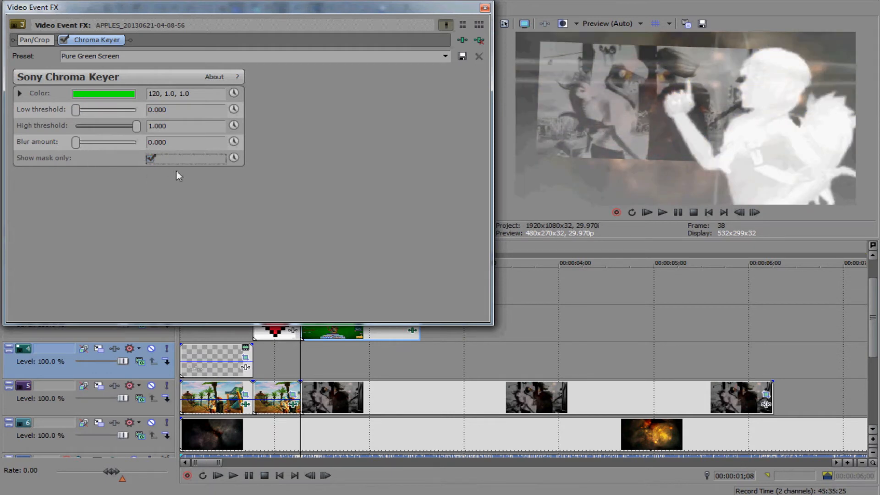
drag(79, 112, 78, 143)
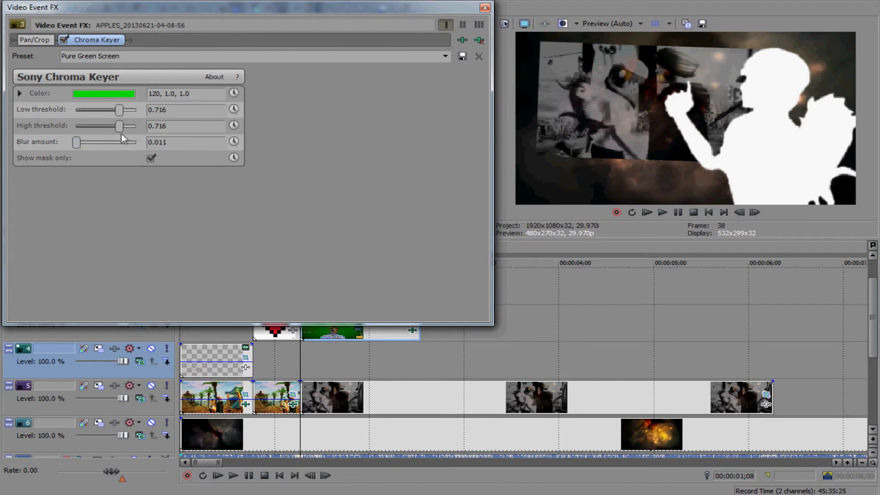
Turn off the mask-only view, set the low threshold to 0.674 and the high threshold to about 0.547, and close the effects window
click(151, 159)
drag(117, 111, 116, 113)
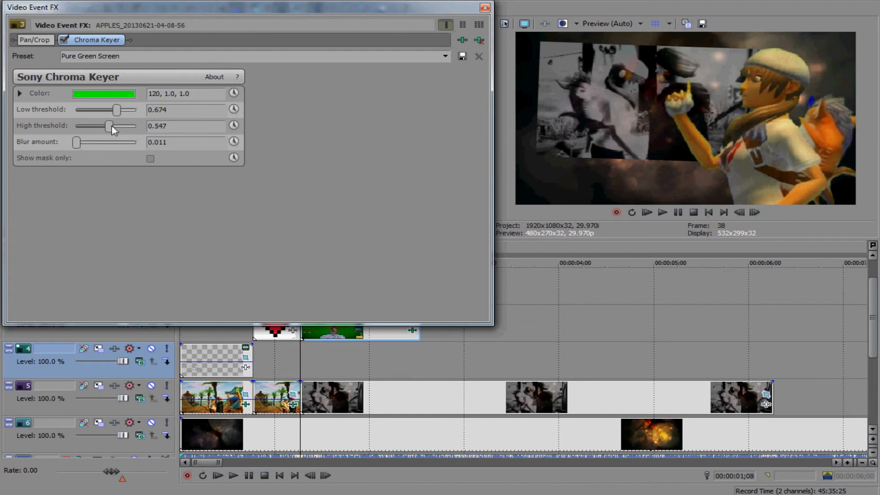
click(150, 159)
click(151, 158)
click(485, 8)
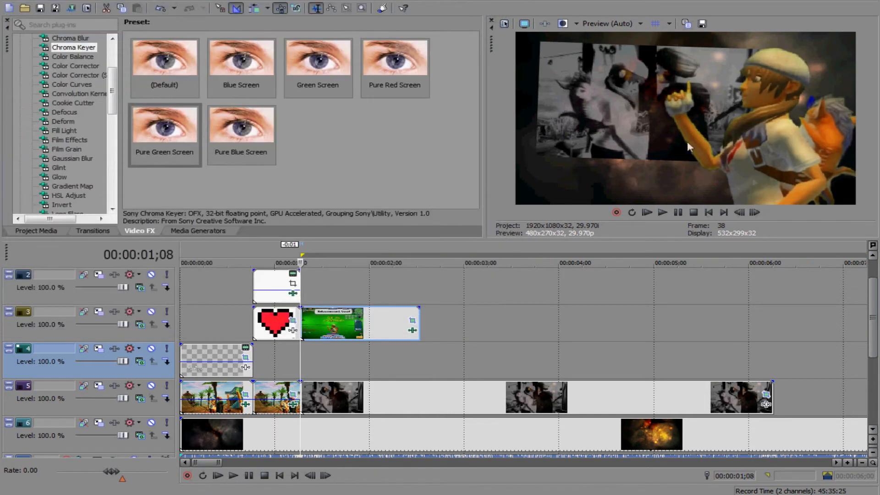
Apply the Gradient Map's Black and White preset to the keyed clip and set the first black color point's alpha to 0
scroll(76, 147, up, 1)
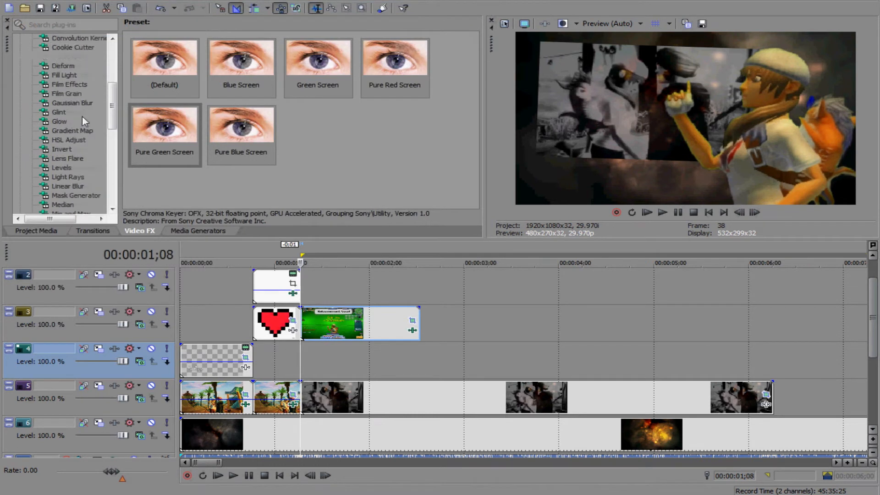
click(72, 131)
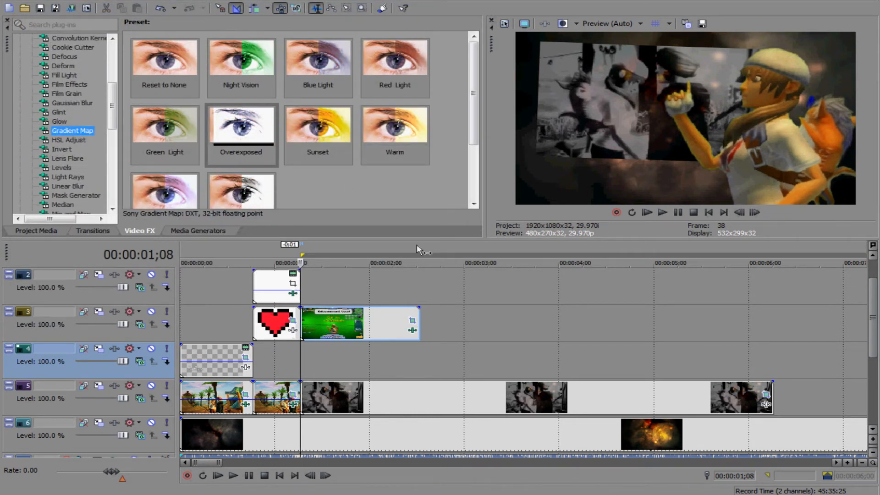
drag(274, 201, 341, 328)
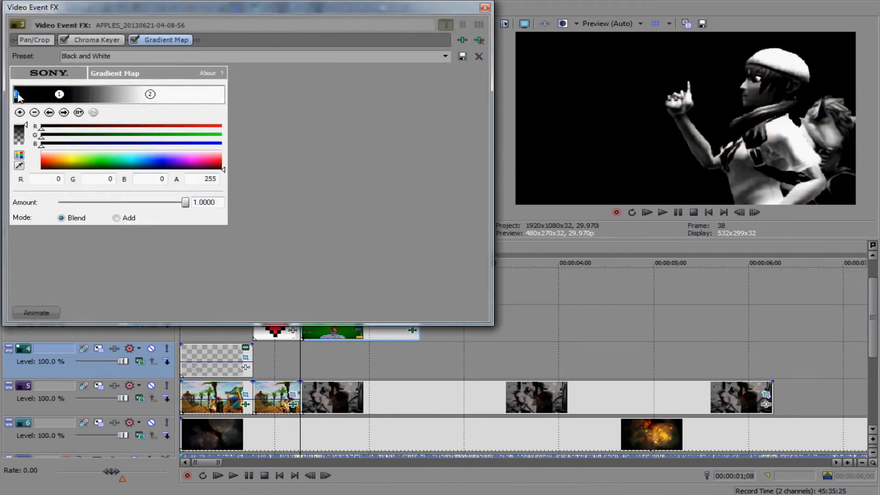
drag(24, 126, 25, 144)
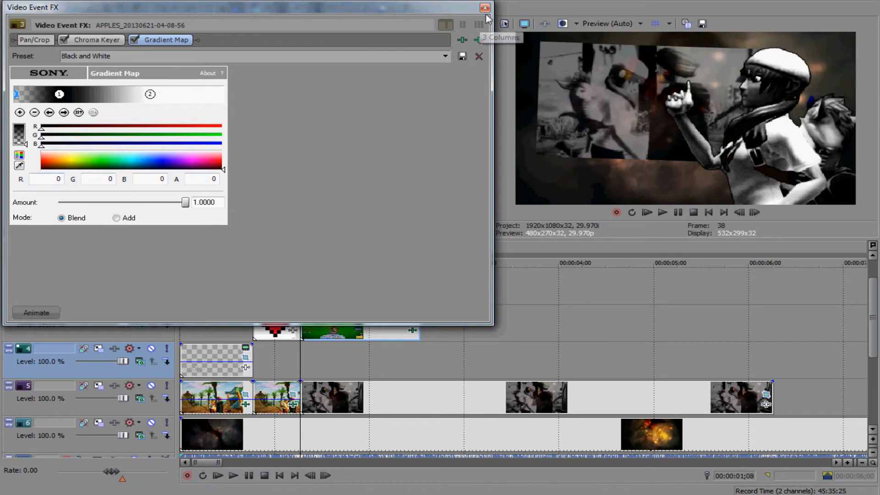
Close the effects window and play back the keyed clip from 00:00:01;08
click(485, 8)
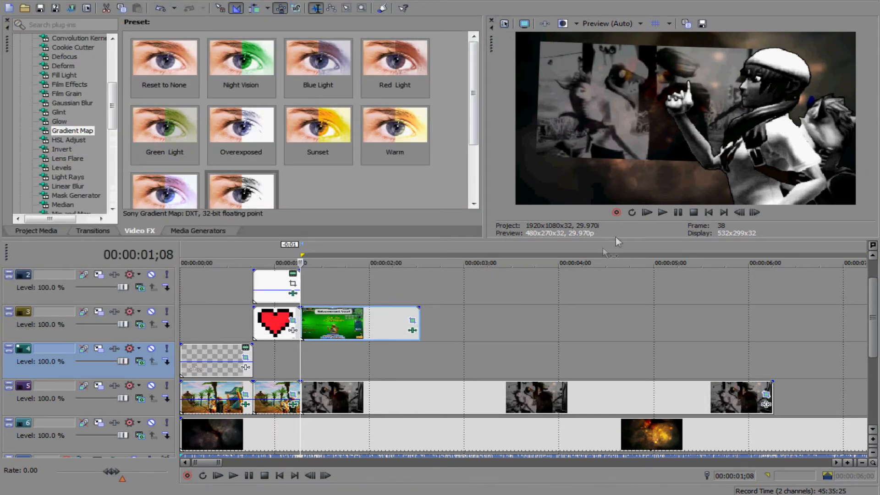
click(663, 212)
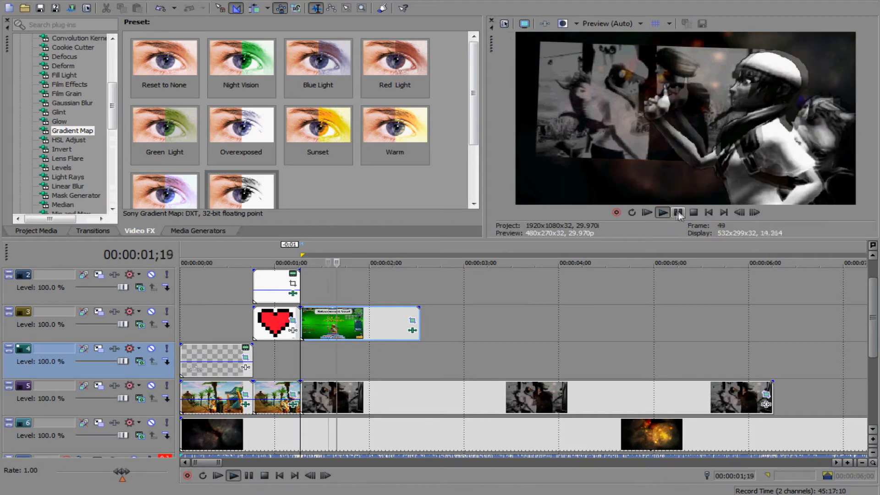
click(680, 212)
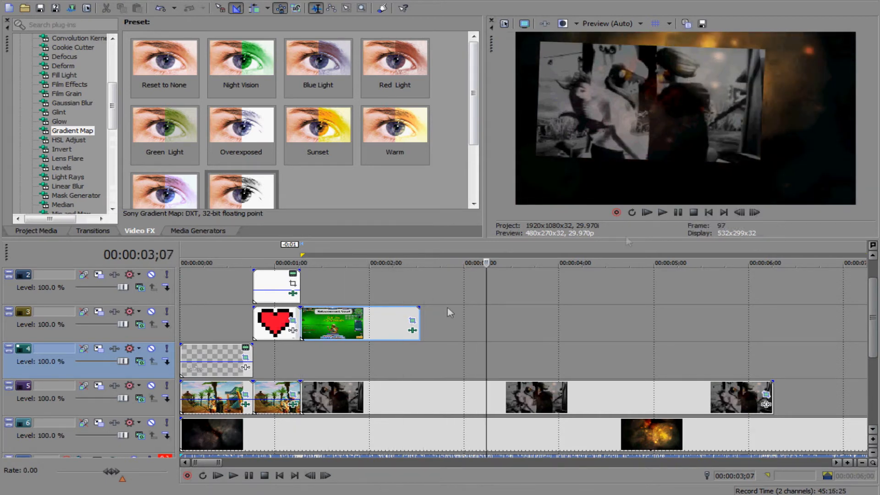
Find the beat at 00:00:02;28 and adjust the green-screen clip and the black-and-white clip on track 5 to end there
double_click(312, 325)
click(662, 212)
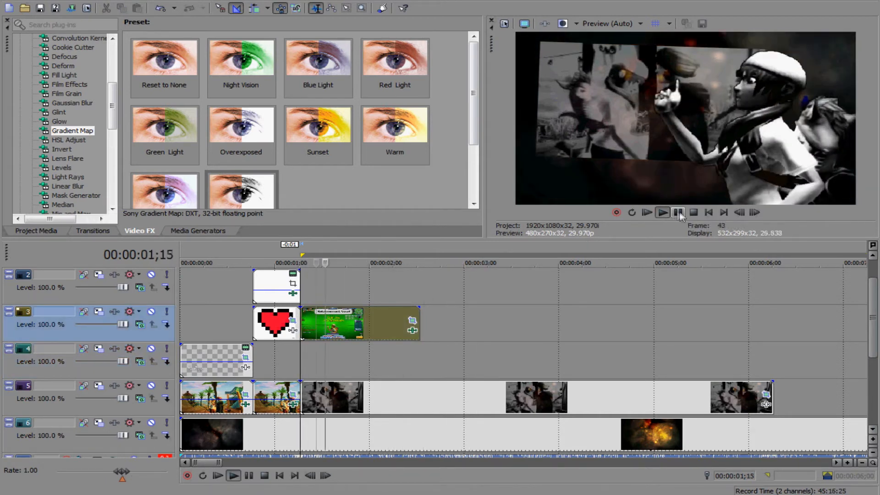
click(679, 212)
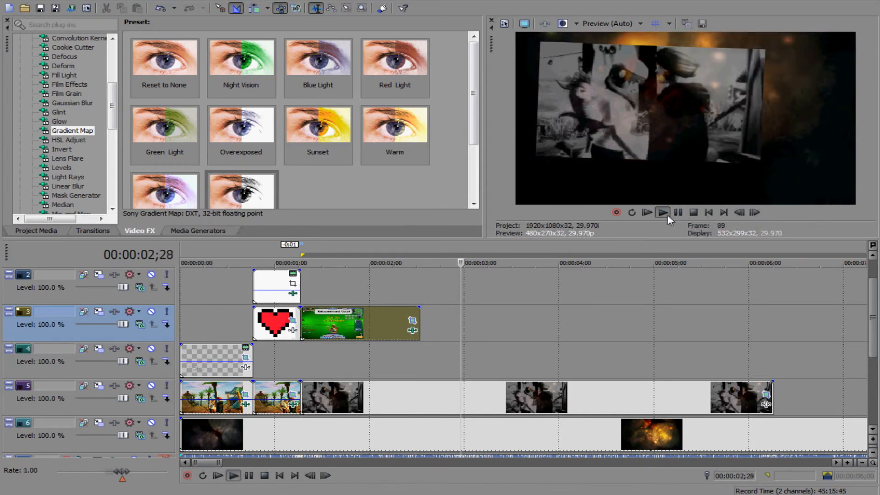
click(692, 212)
click(737, 212)
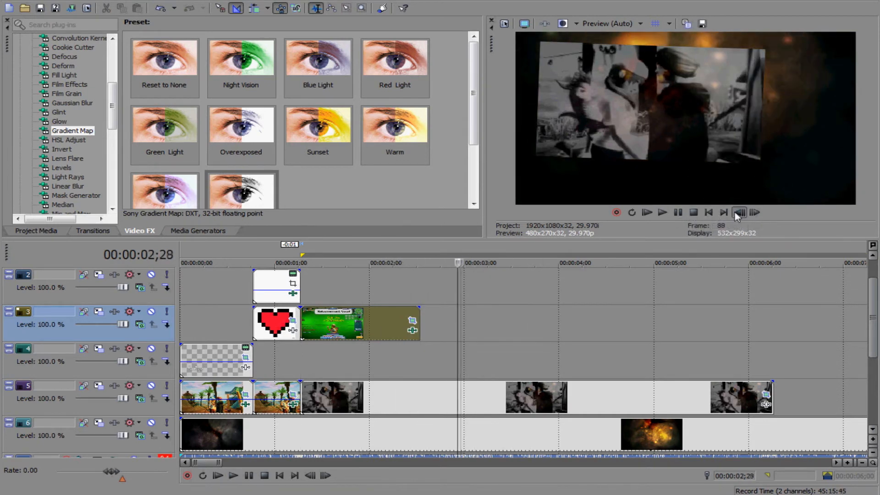
click(663, 213)
click(693, 213)
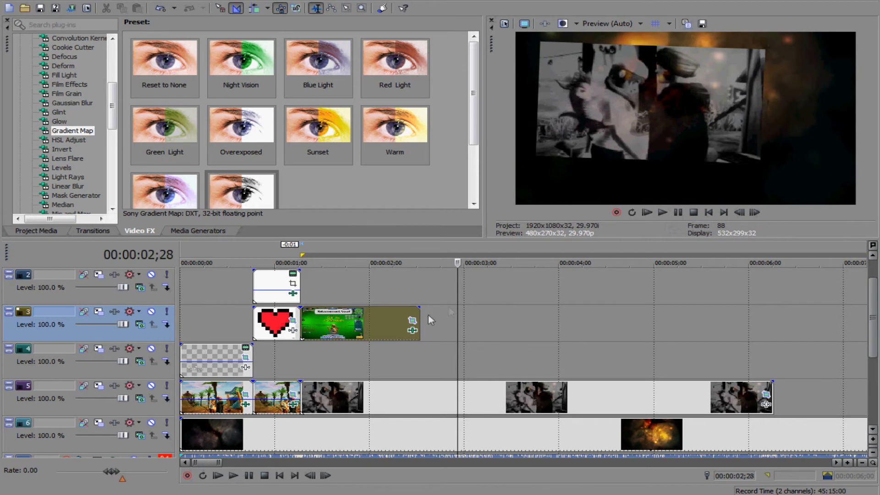
drag(419, 315, 458, 321)
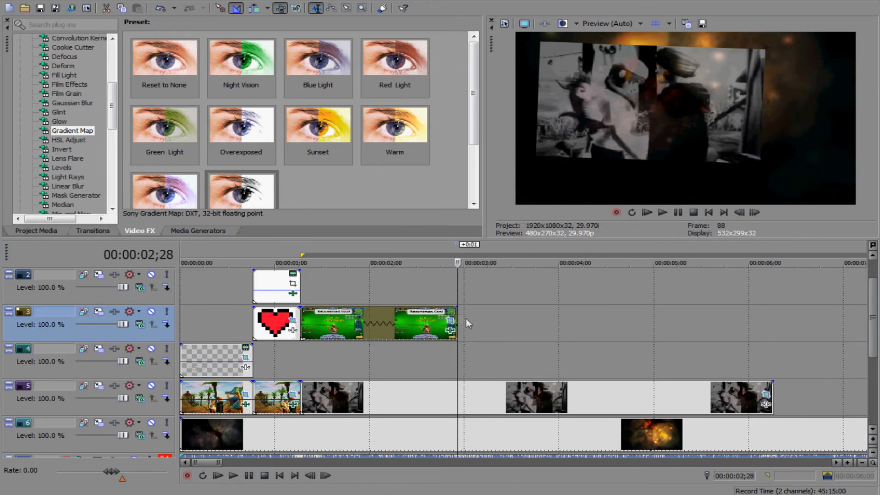
drag(772, 397, 458, 403)
Split the background clip on track 6 at 00:00:02;28 and delete the remainder
click(459, 435)
key(d)
key(d)
key(d)
key(d)
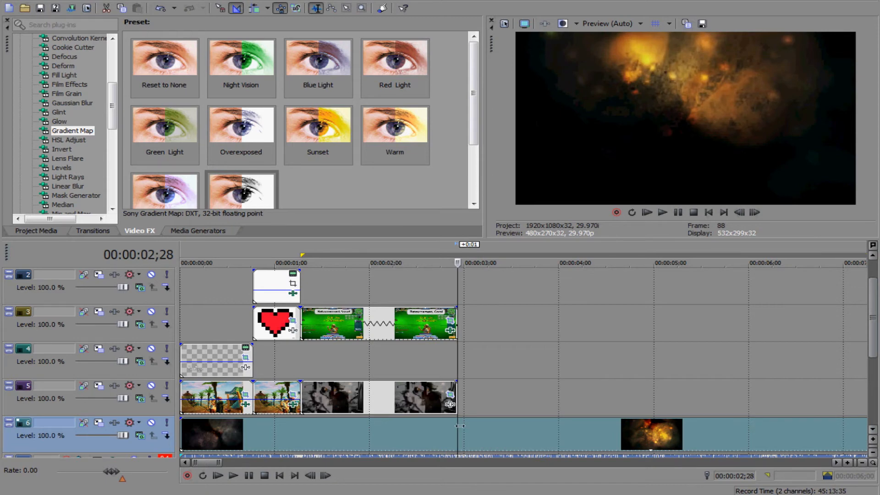
key(s)
key(Delete)
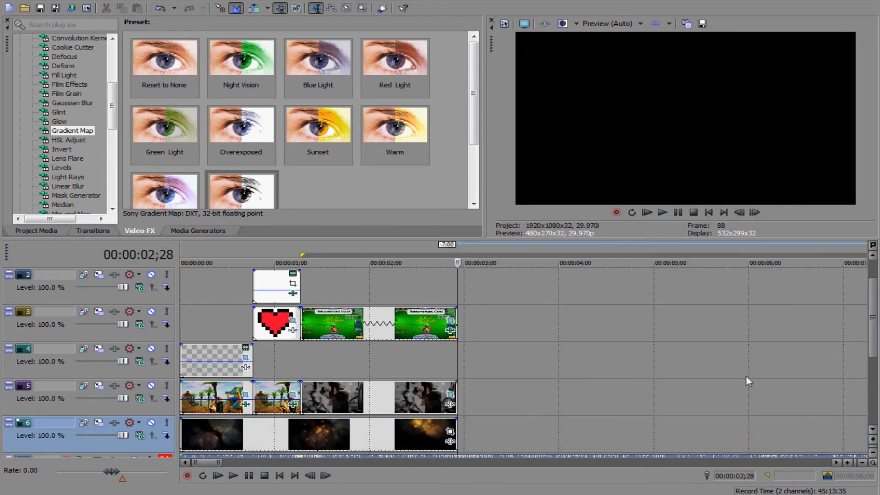
Split the song on audio track 7 at 00:00:02;28 and delete the part after the split
scroll(863, 324, down, 2)
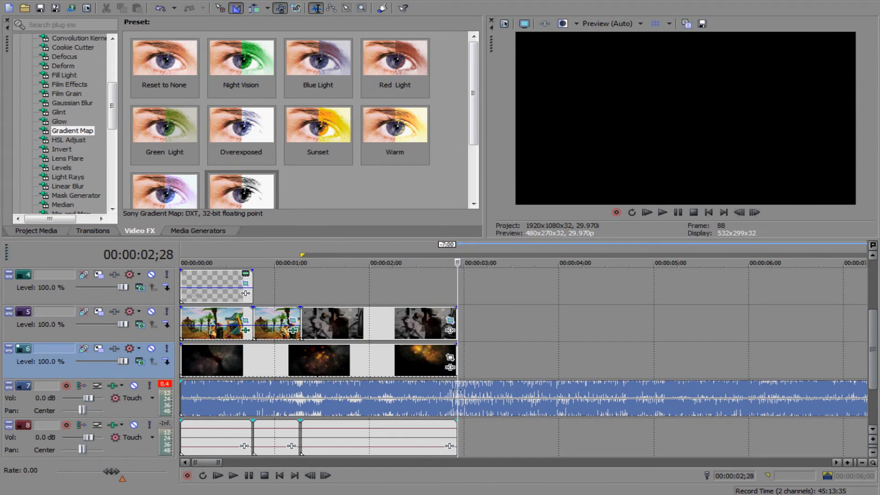
click(457, 393)
key(s)
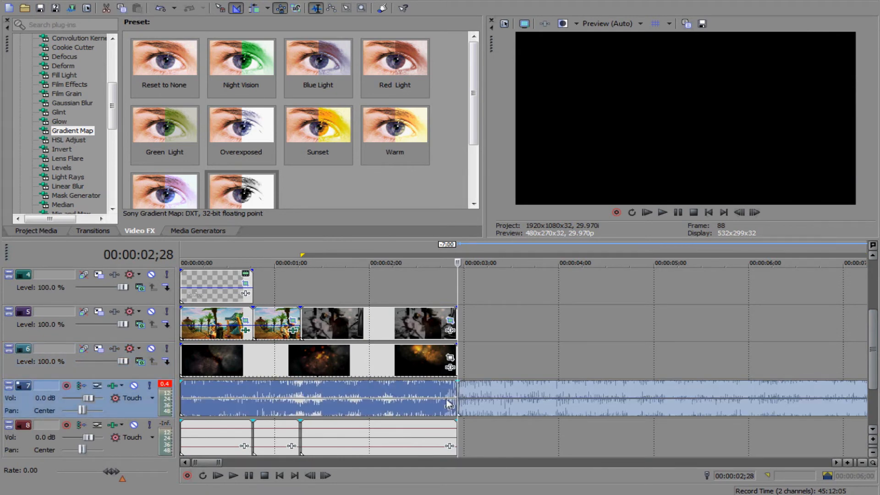
key(Delete)
Save the project
scroll(675, 411, up, 3)
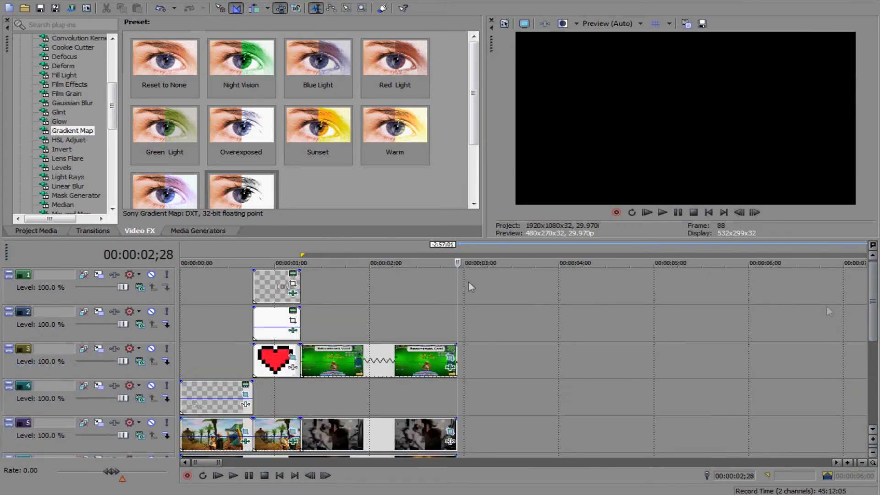
click(5, 1)
click(19, 47)
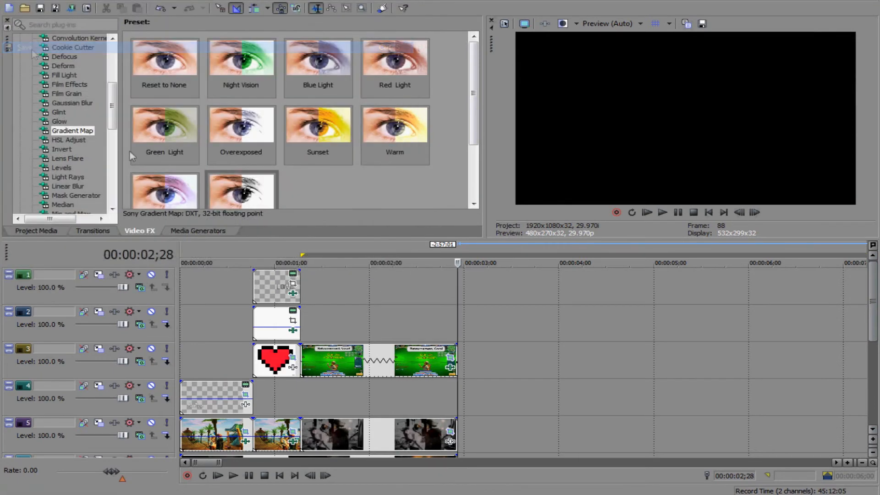
Place the cursor on the LOVE text at 00:00:00;29 and set track 1's compositing mode to 3D Source Alpha
click(252, 283)
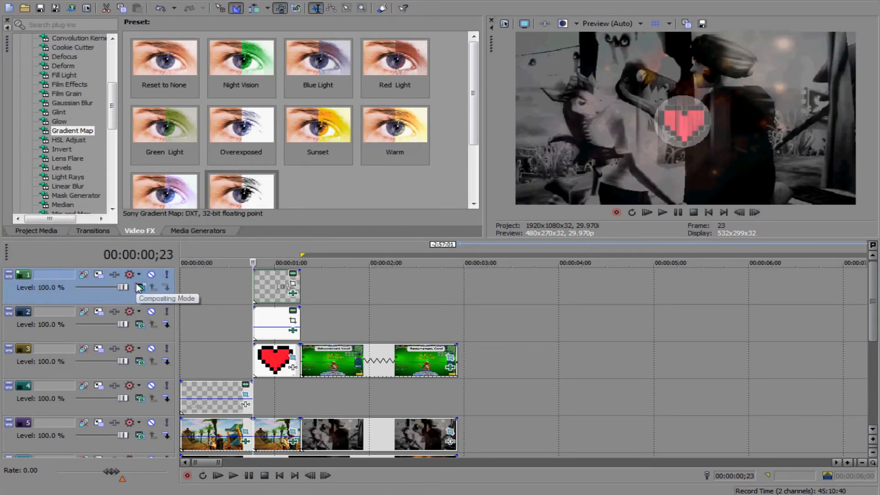
click(271, 291)
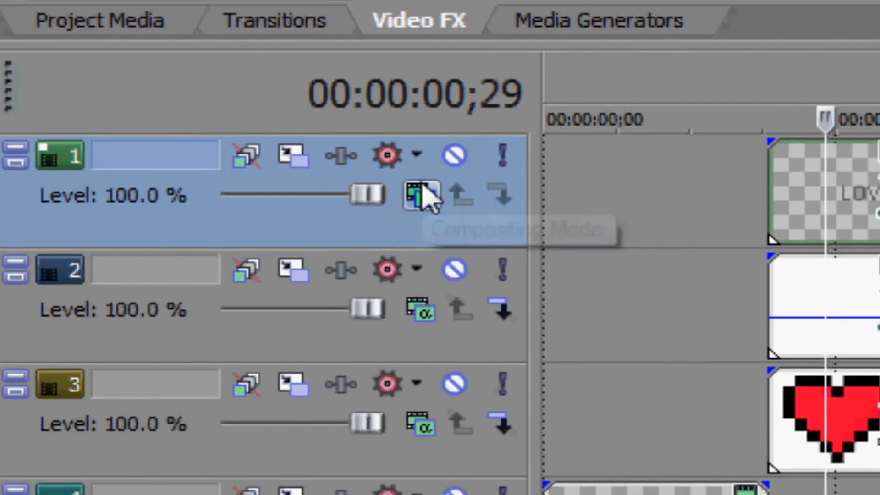
click(140, 287)
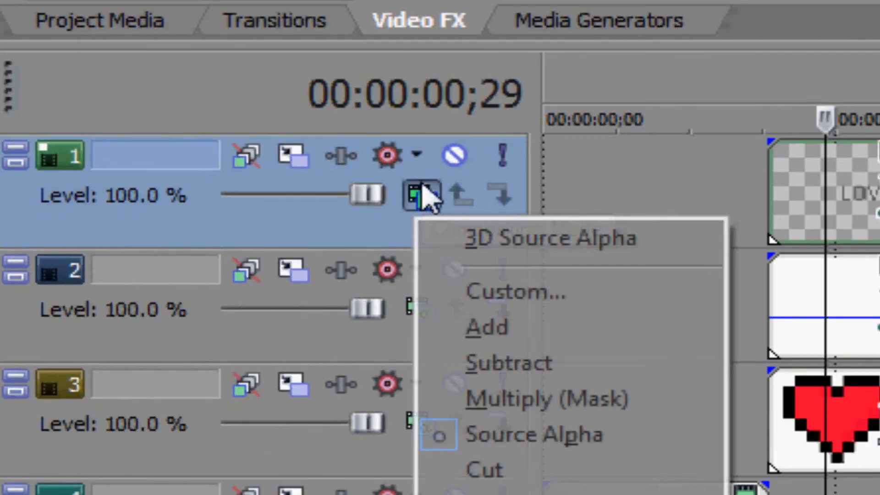
click(459, 233)
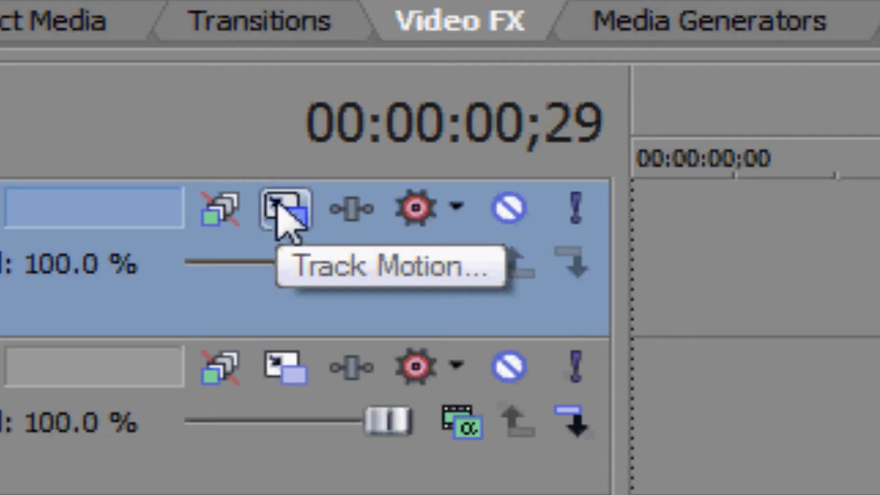
In track 1's Track Motion, rotate the text to a Y orientation of about -39.6 and move the first keyframe to about 00:00:00;23
click(278, 204)
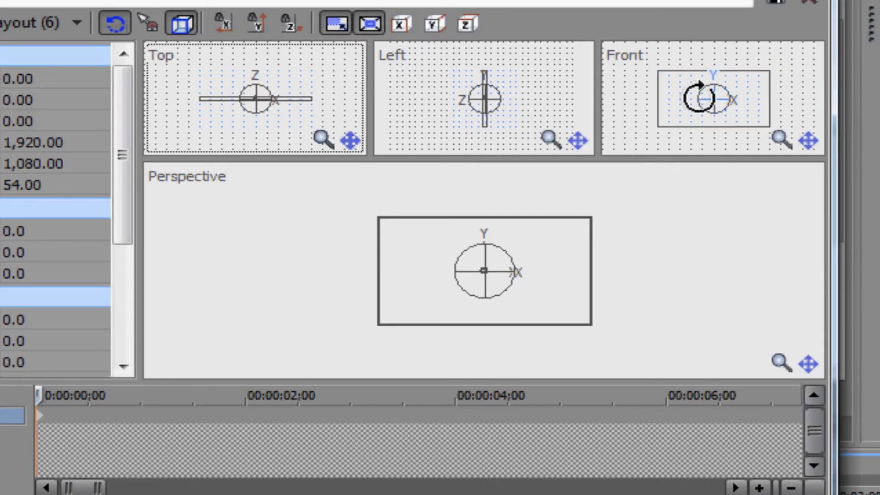
drag(701, 97, 693, 96)
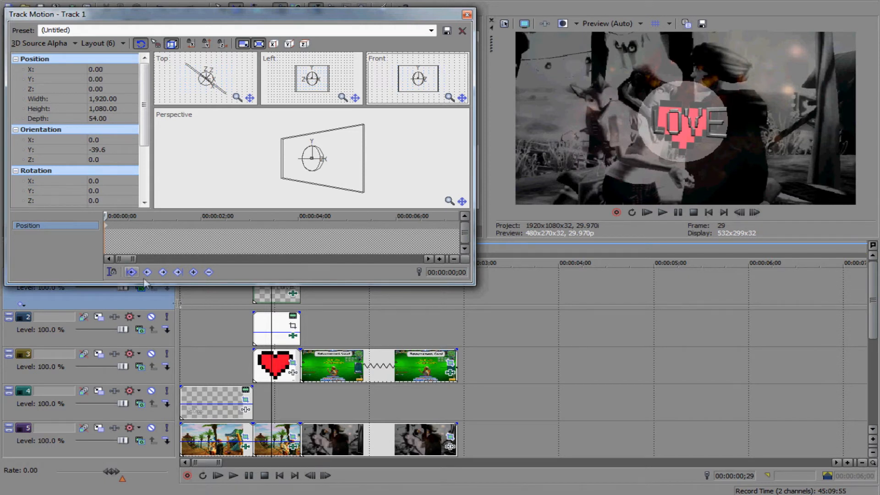
click(109, 231)
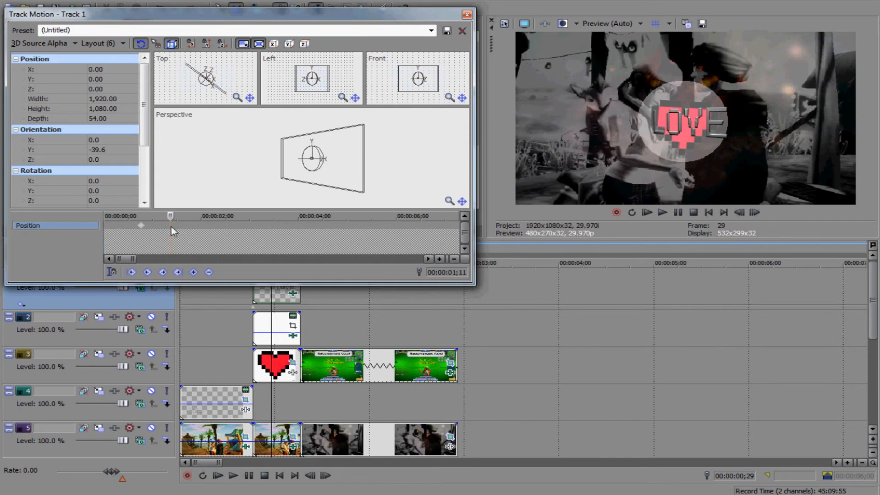
Add a motion keyframe at 00:00:00;27, restore the accidentally shifted box and rotate the text around its Y axis
drag(168, 227, 154, 229)
click(148, 229)
click(414, 75)
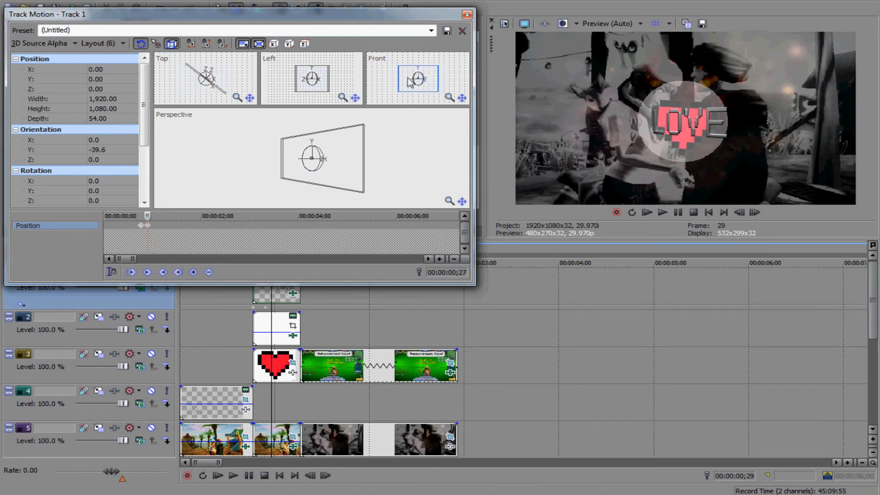
drag(410, 82, 408, 83)
right_click(408, 81)
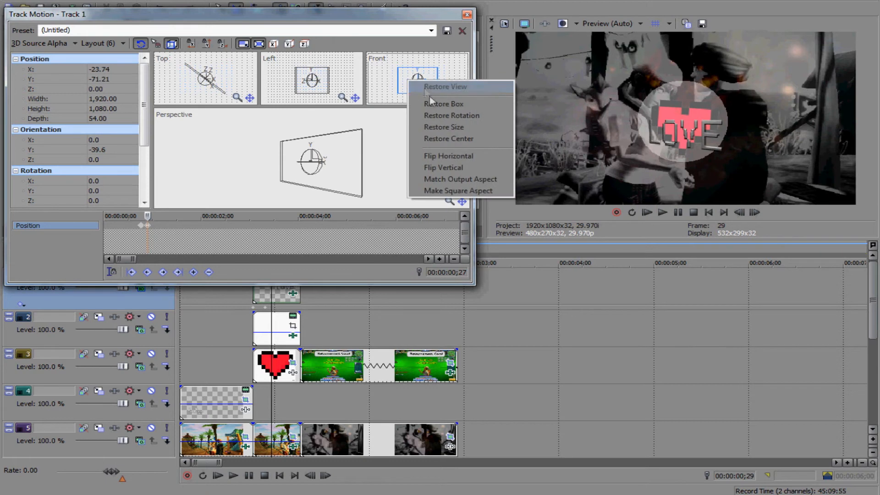
click(433, 104)
drag(413, 75, 417, 78)
Add keyframes at 00:00:01;02 with X 180, Y -77.1, Z 180 orientation and at 00:00:01;07 with Y orientation about -39.6
click(157, 225)
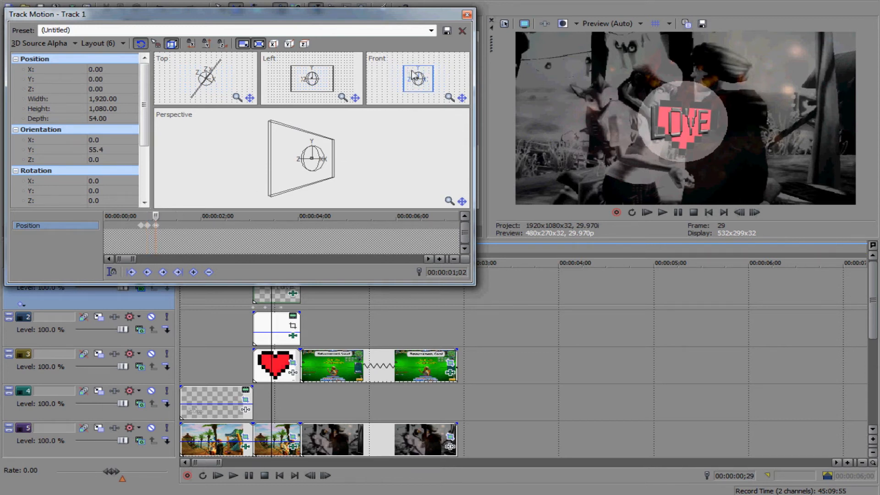
drag(408, 78, 396, 82)
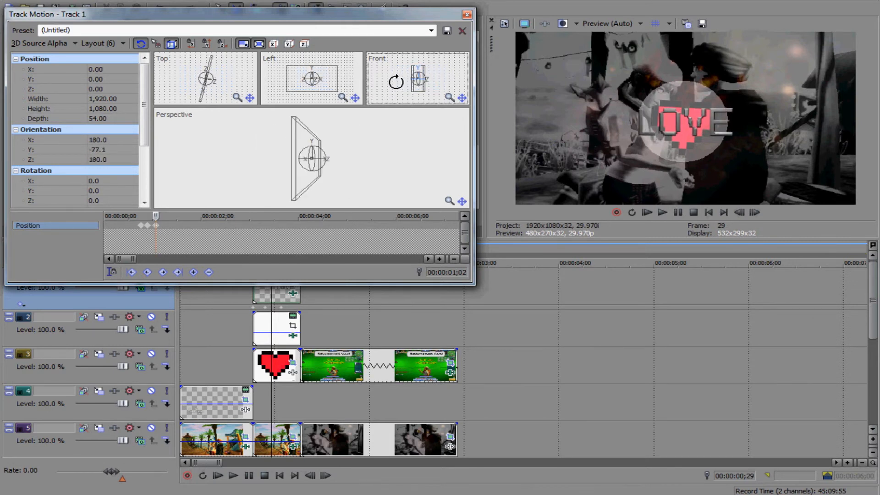
click(166, 229)
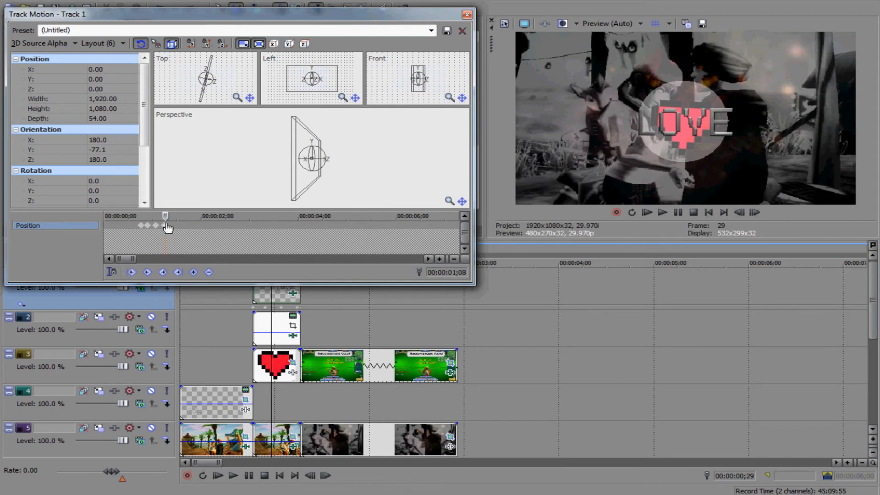
drag(417, 76, 424, 79)
Check the rotation keyframes at 00:00:01;02 and 00:00:01;07 against the preview and close the Track Motion window
click(299, 298)
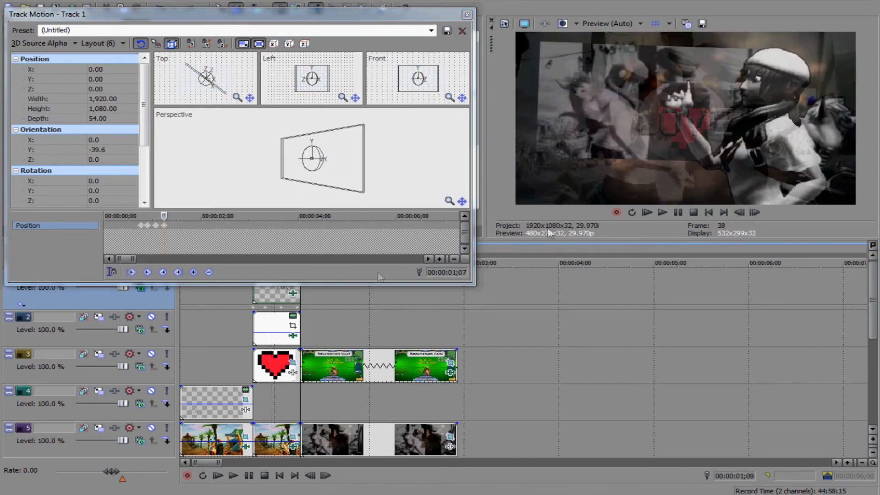
click(738, 213)
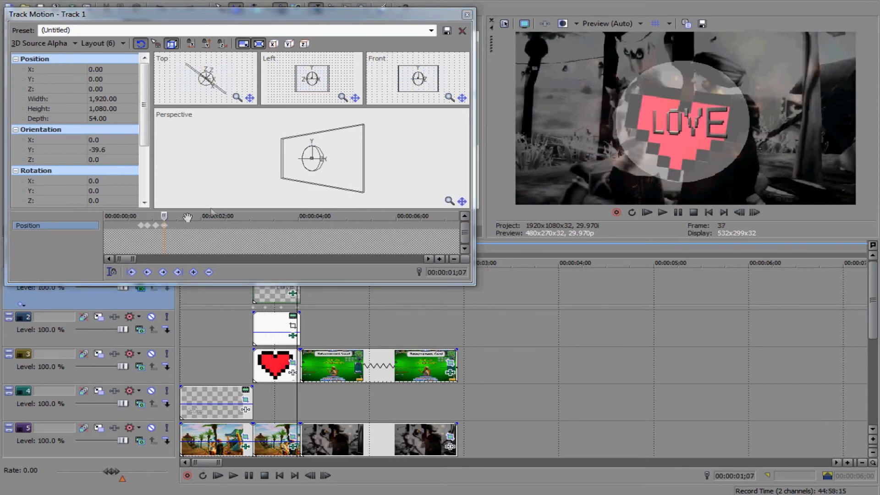
click(156, 234)
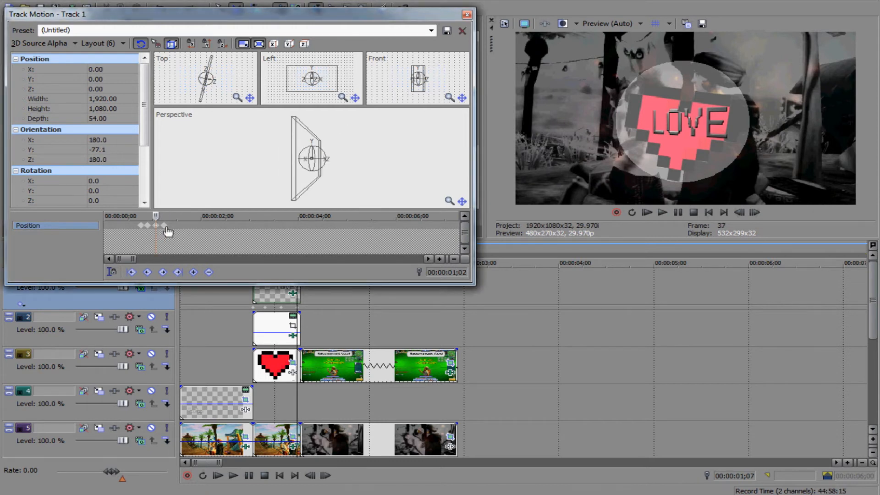
click(167, 231)
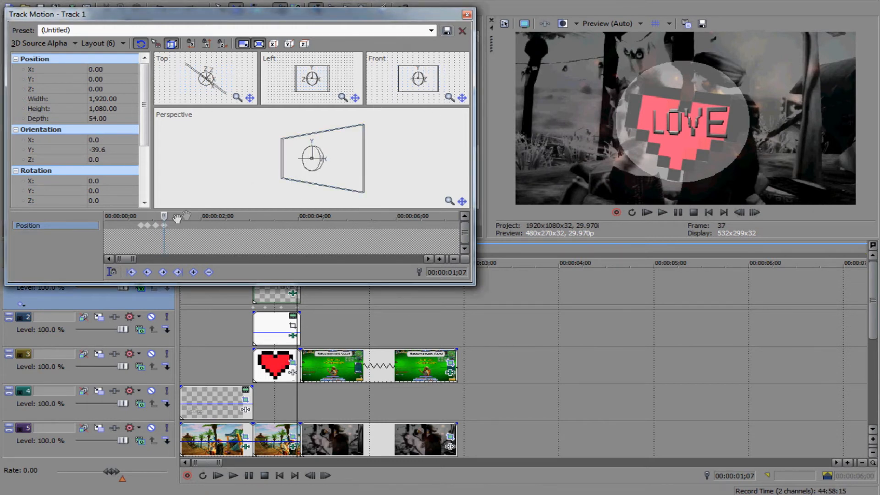
click(157, 228)
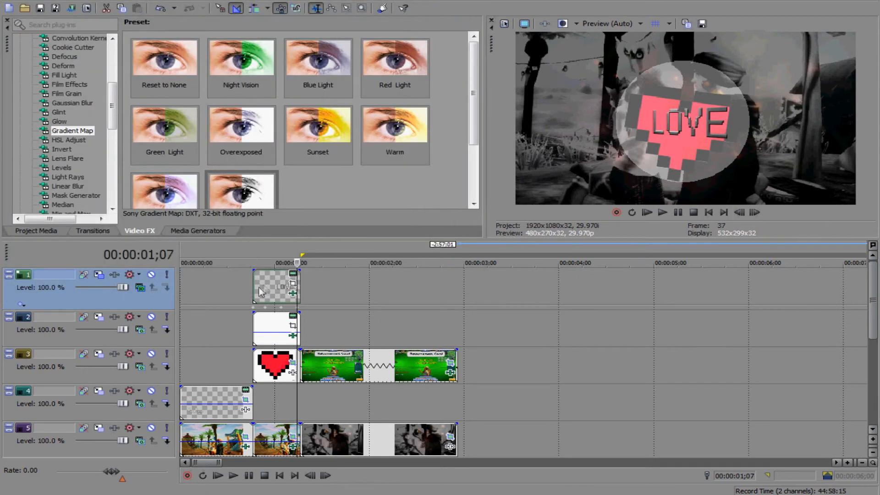
Play back the rotating LOVE text and the keyed character section, stopping at 00:00:01;26
click(662, 212)
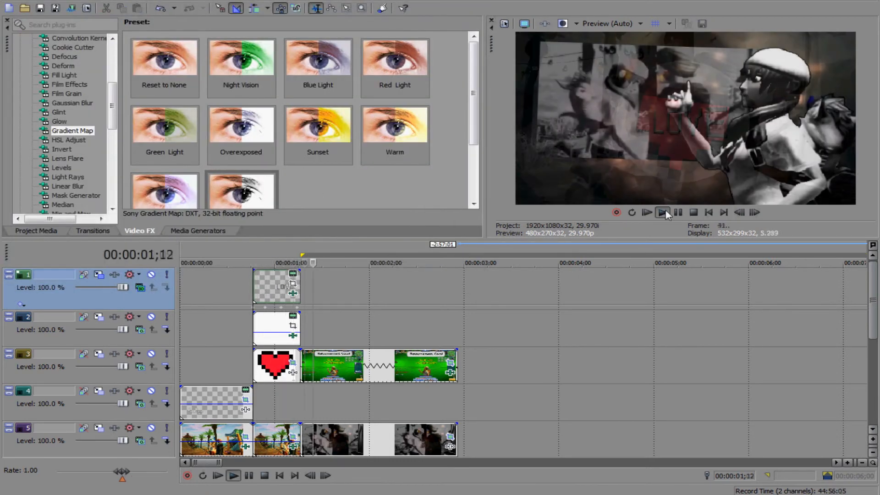
click(692, 213)
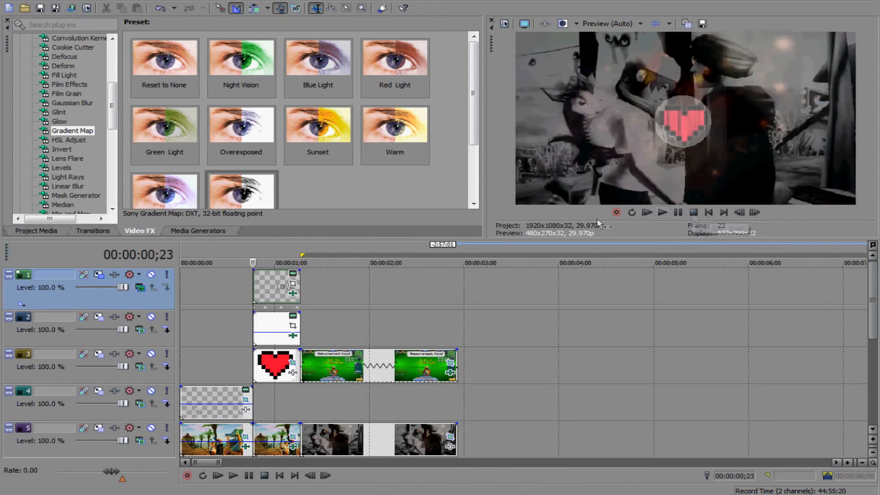
click(301, 282)
click(660, 213)
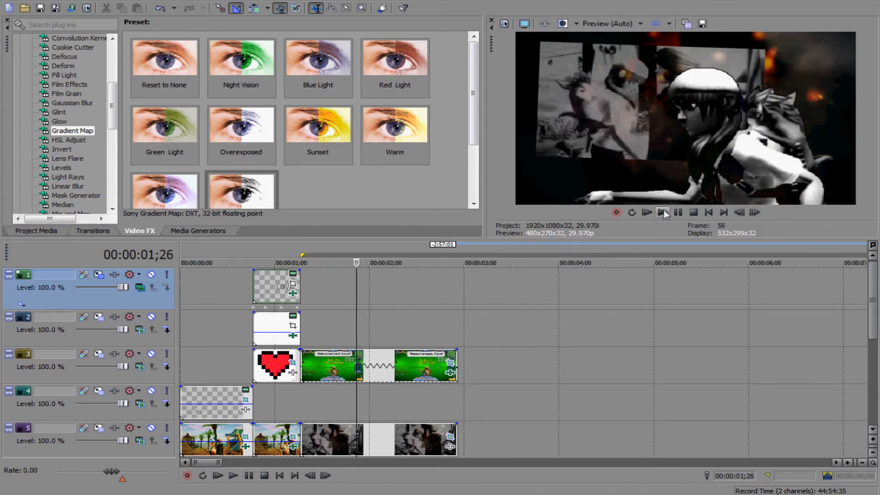
click(663, 213)
click(694, 212)
Add a default Titles & Text event to track 1 at 00:00:01;26
click(214, 231)
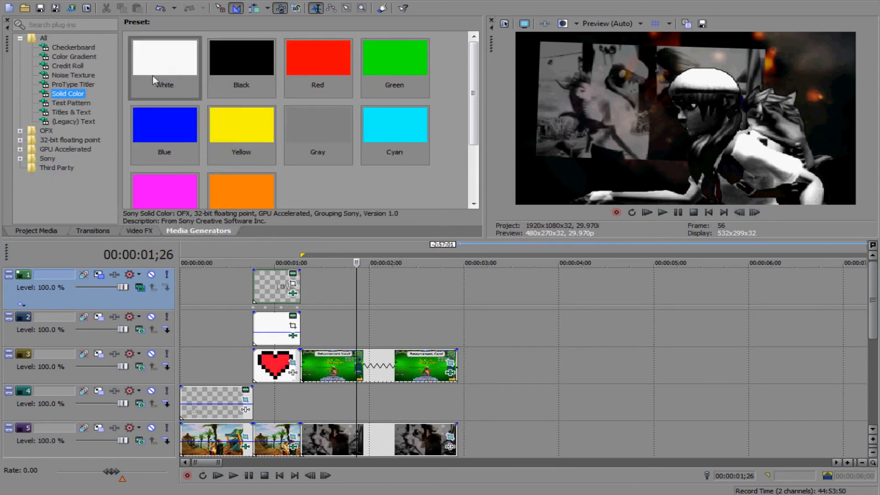
click(152, 232)
click(185, 236)
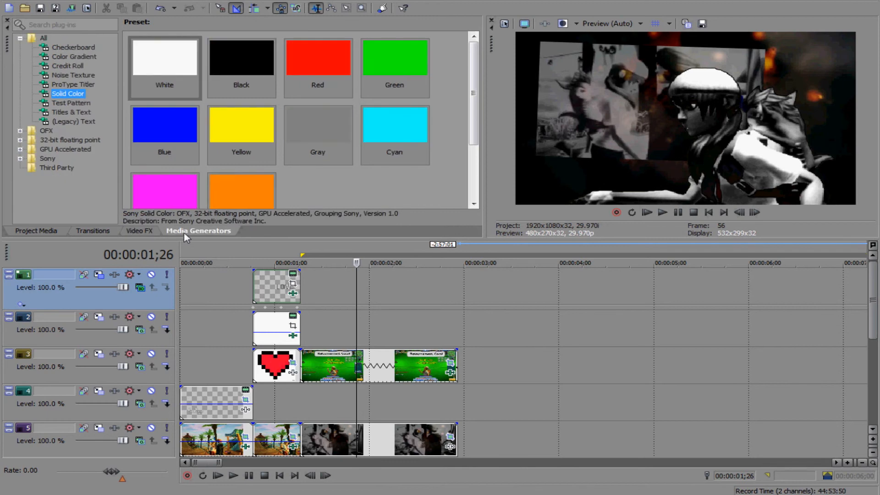
click(74, 122)
drag(398, 86, 371, 73)
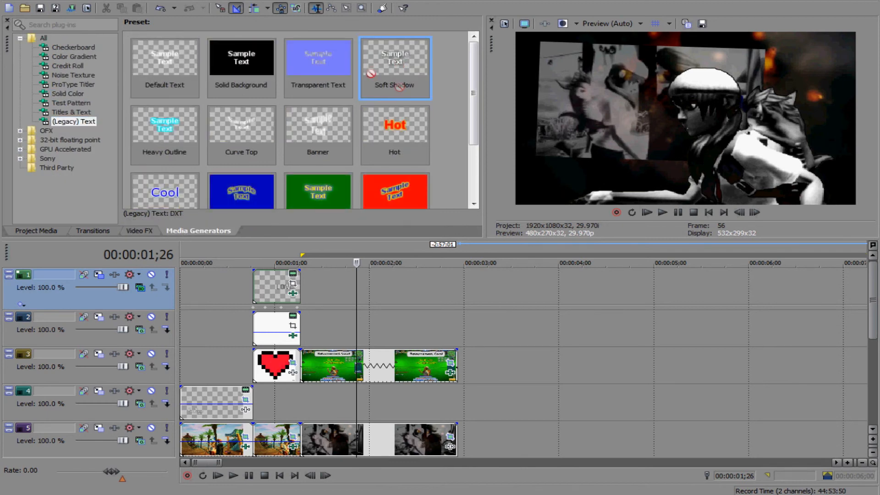
click(82, 94)
drag(161, 64, 356, 282)
click(59, 112)
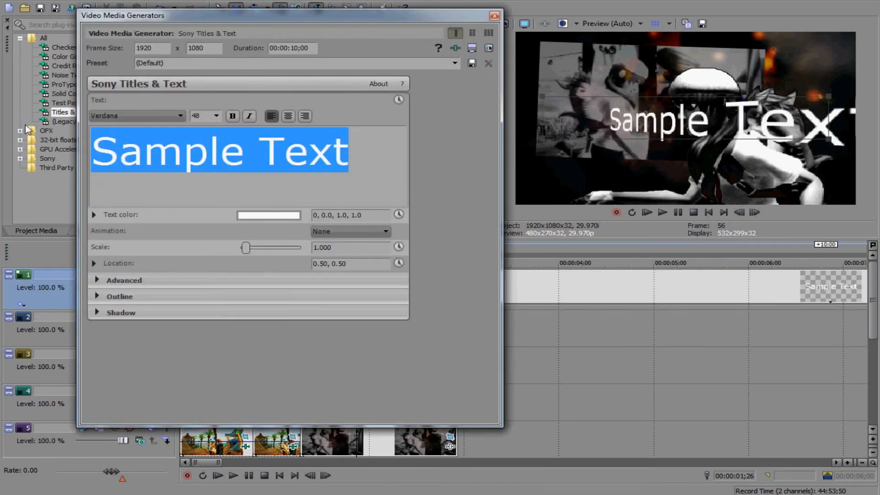
Replace the sample text with FIGURE 8
key(BackSpace)
text(FIGUR)
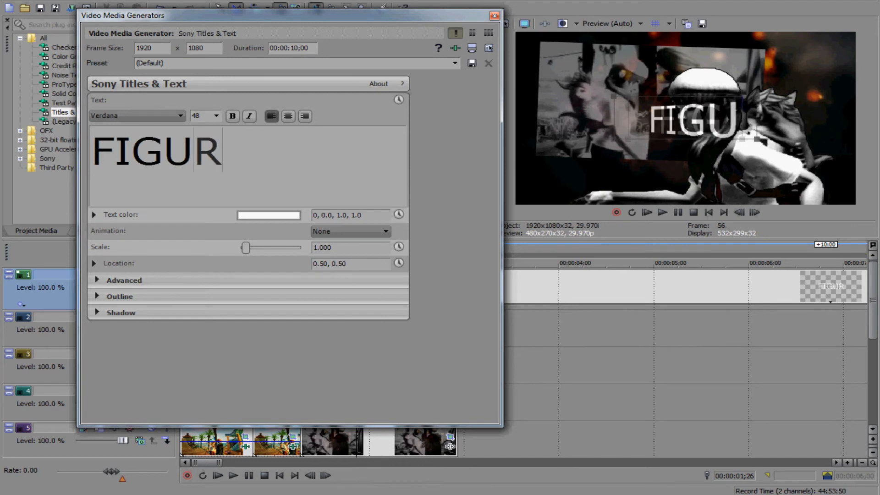
text(E 8)
Try the A bite font on the whole FIGURE 8 text, and settle on BIRTH OF A HERO
key(ctrl+a)
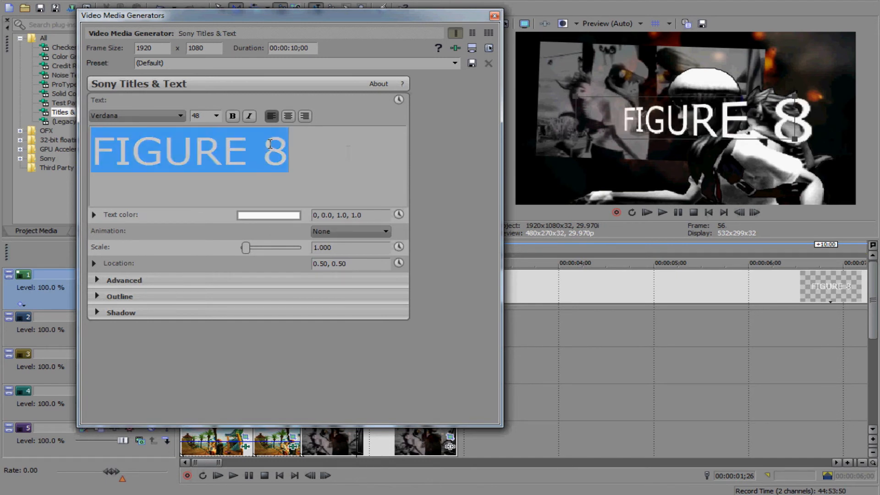
click(180, 116)
drag(182, 333, 187, 179)
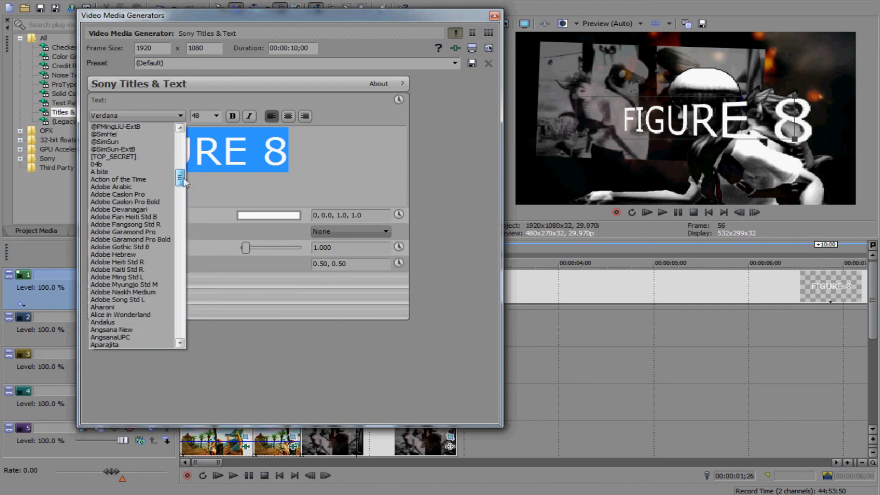
click(172, 172)
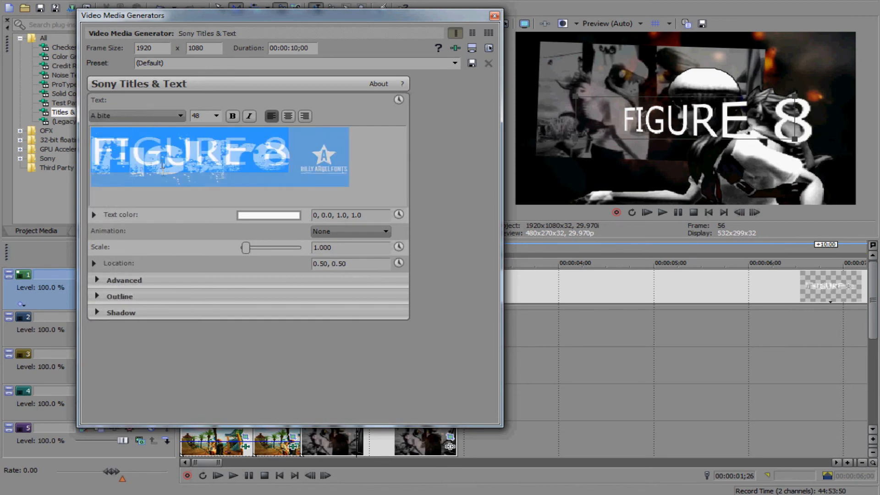
click(151, 117)
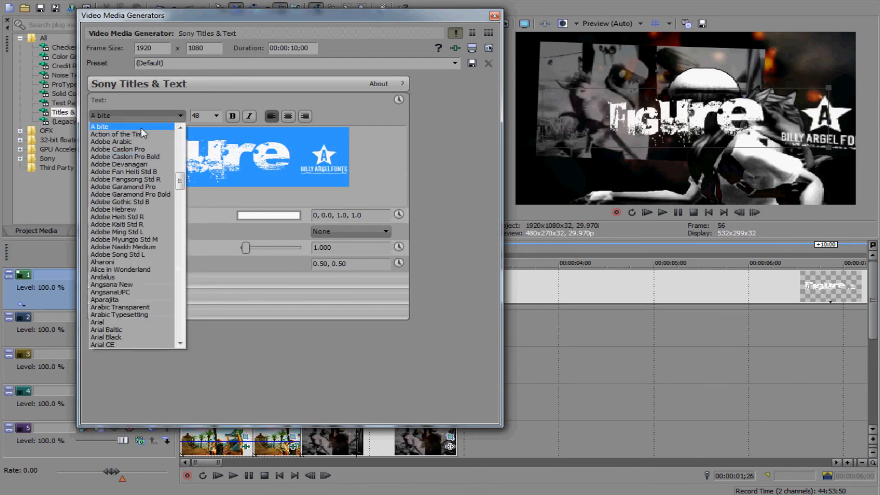
mouse_move(179, 180)
mouse_down()
mouse_move(179, 275)
mouse_move(181, 192)
mouse_up()
click(163, 270)
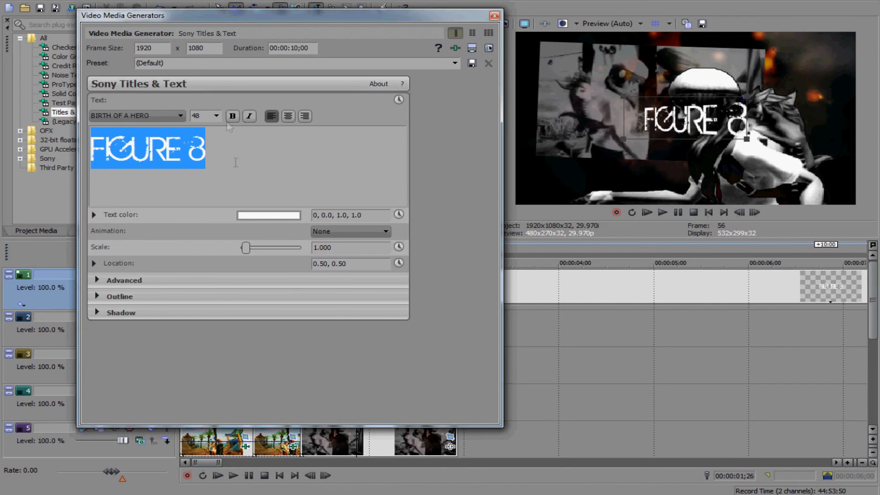
Set the text color to dark gray with HSV value 0.38 and close the media generator window
click(269, 215)
mouse_move(181, 244)
mouse_down()
mouse_move(181, 318)
mouse_move(147, 313)
mouse_up()
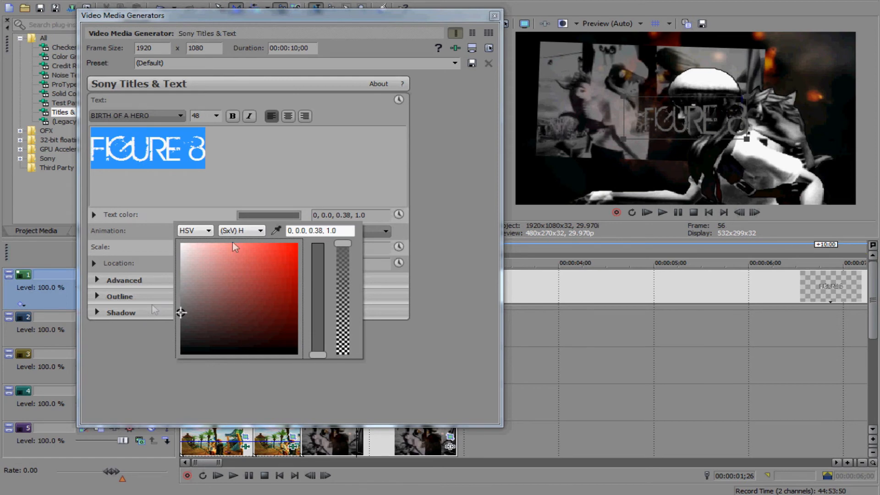
click(494, 15)
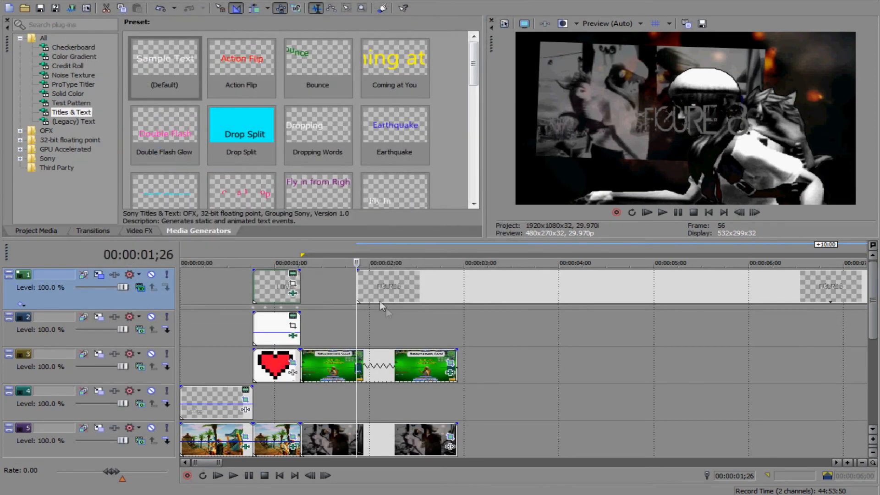
Split the FIGURE 8 event at 00:00:02;28, where the clips below end, and delete the remainder
click(458, 289)
key(s)
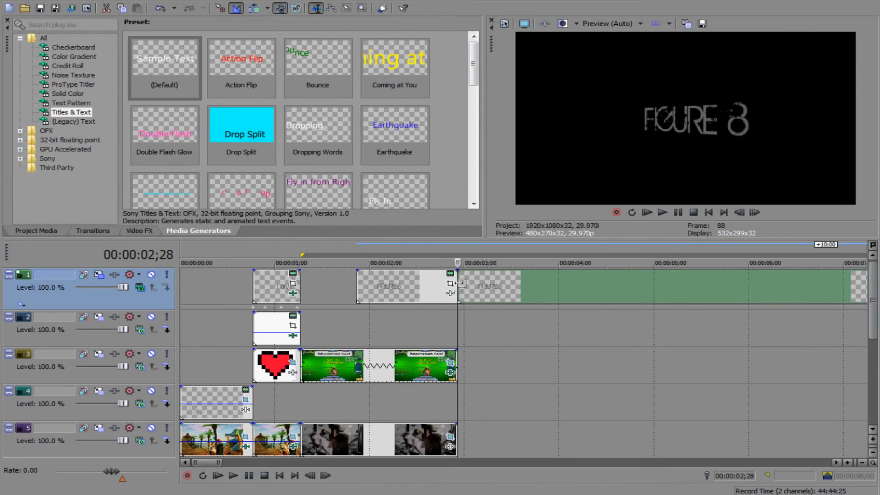
key(Delete)
In track 1's Track Motion, add keyframes at 00:00:01;26 and 00:00:02;05, orienting the latter to X 180, Y -29.7, Z 180
click(357, 286)
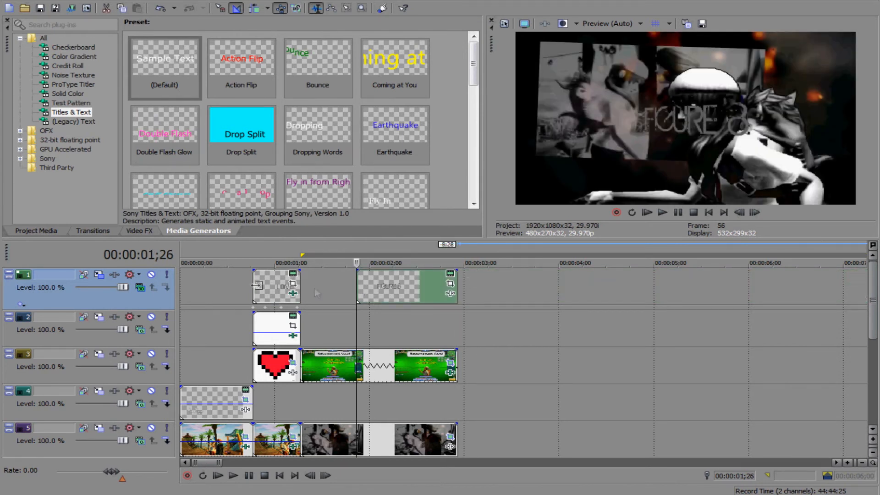
click(97, 276)
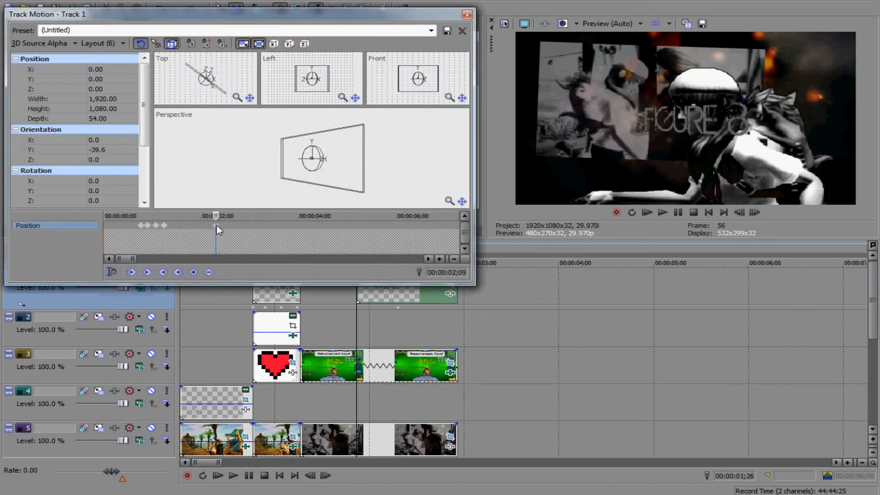
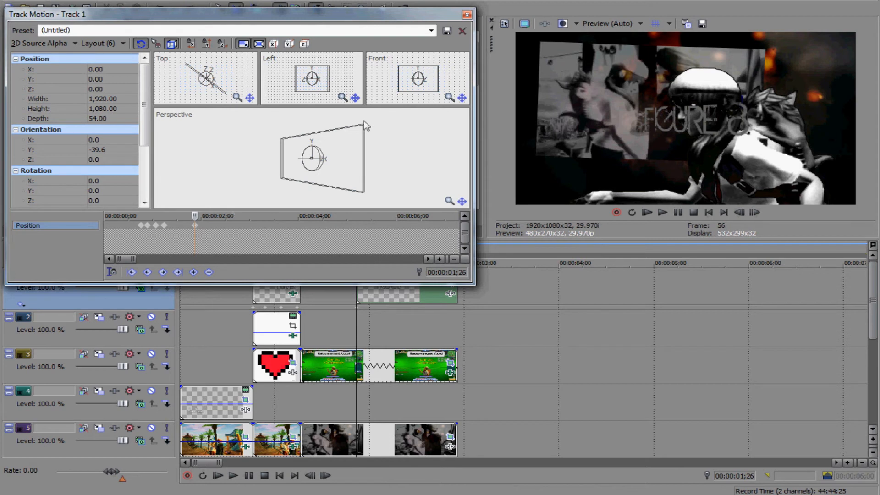
click(224, 229)
double_click(214, 226)
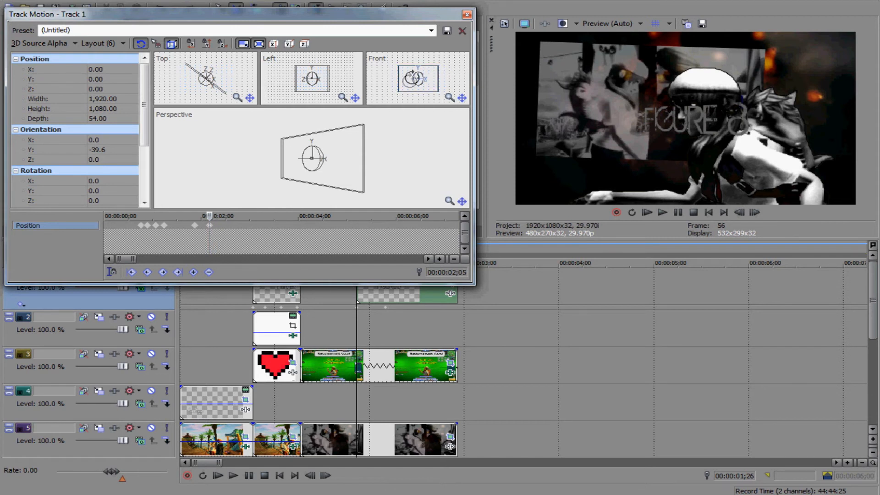
drag(406, 77, 397, 79)
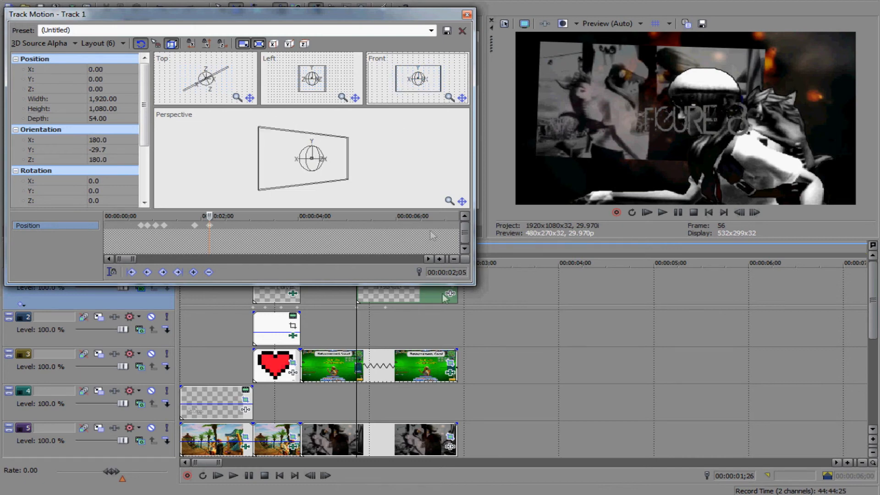
View the text at 00:00:02;27 and restore the box orientation at the 00:00:02;05 motion keyframe
click(457, 294)
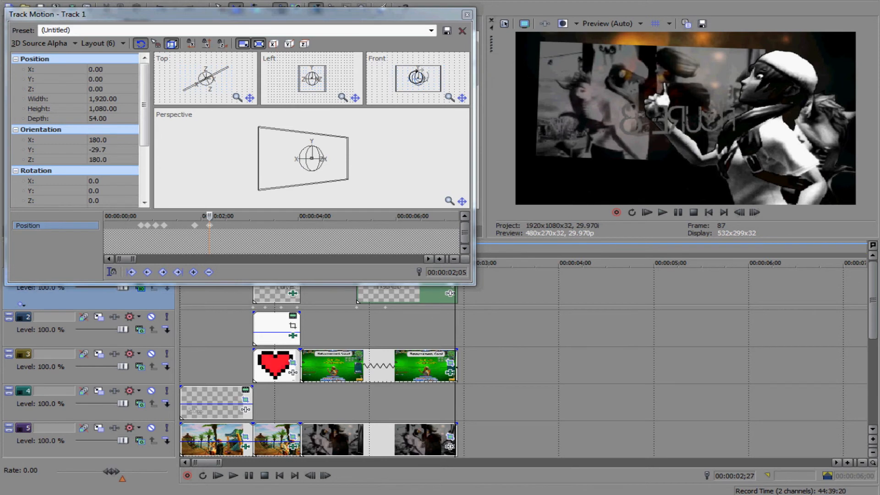
right_click(417, 71)
click(452, 83)
right_click(428, 82)
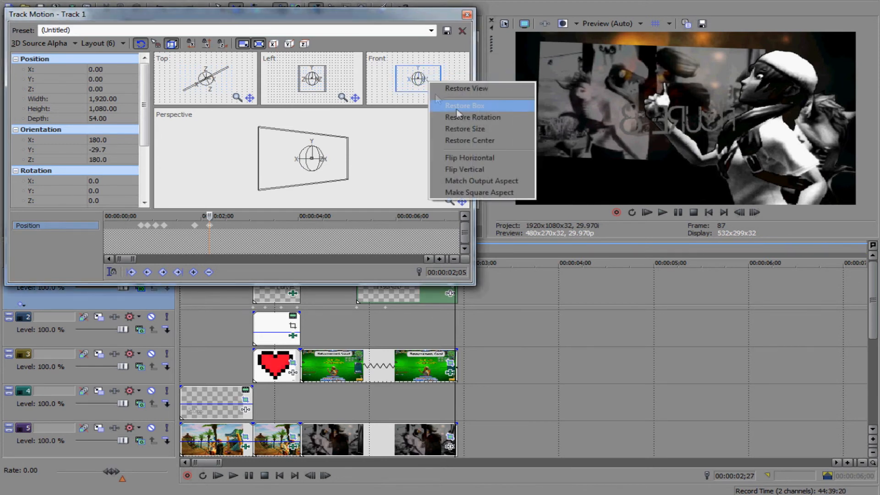
click(457, 116)
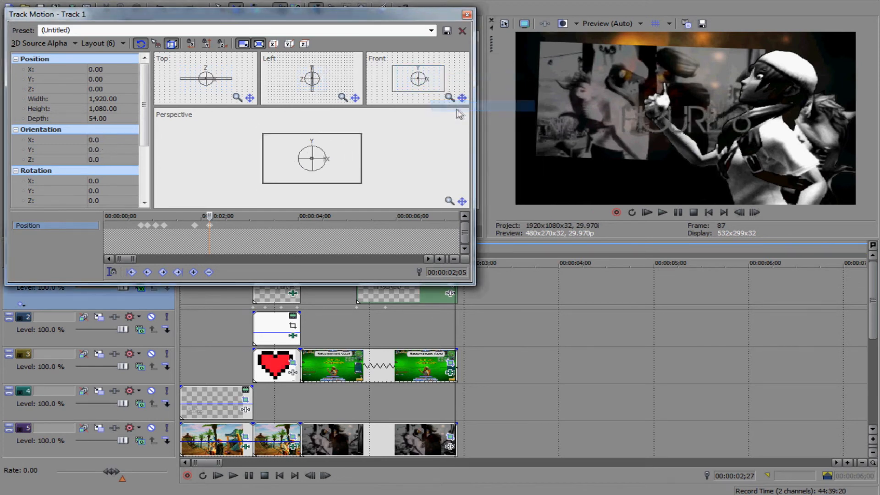
Check the 00:00:01;26 keyframe and rotate the text to Y orientation about 23.7 at the 00:00:02;05 keyframe
click(195, 225)
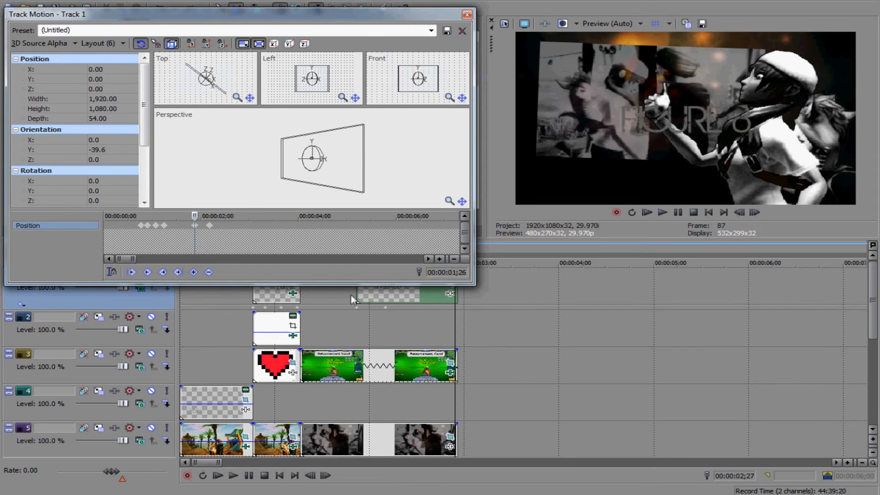
click(351, 298)
click(356, 297)
key(space)
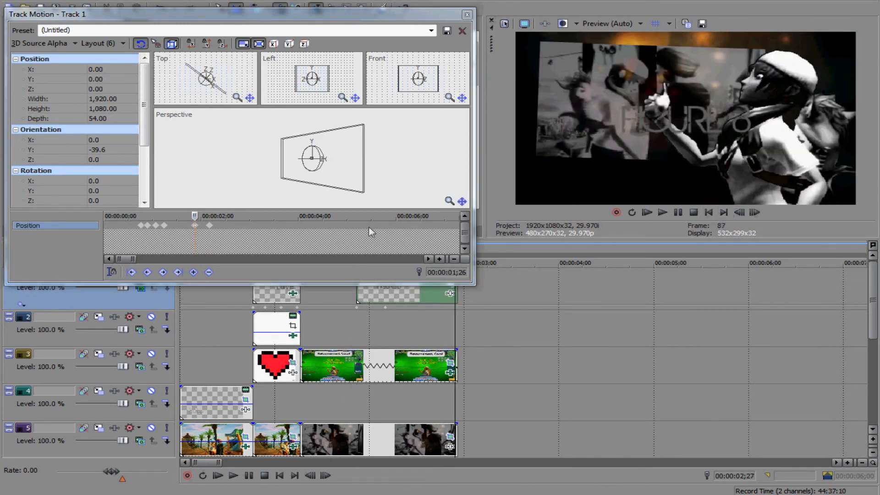
click(210, 226)
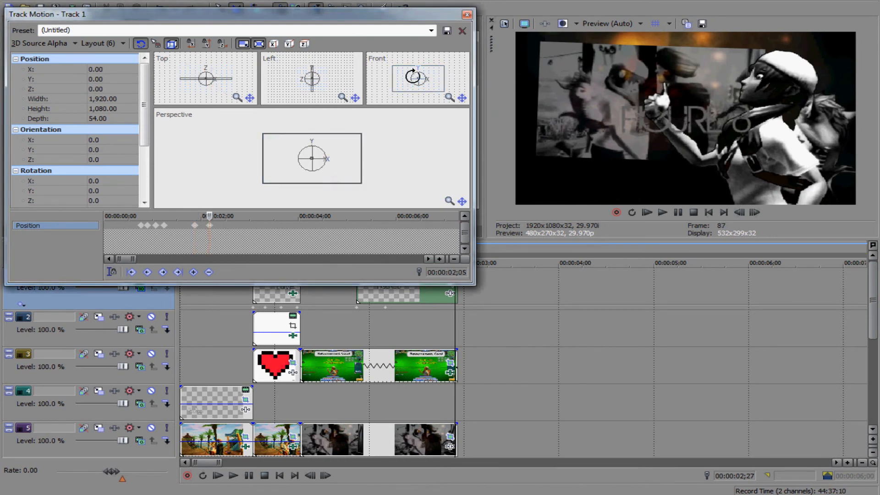
drag(414, 77, 415, 78)
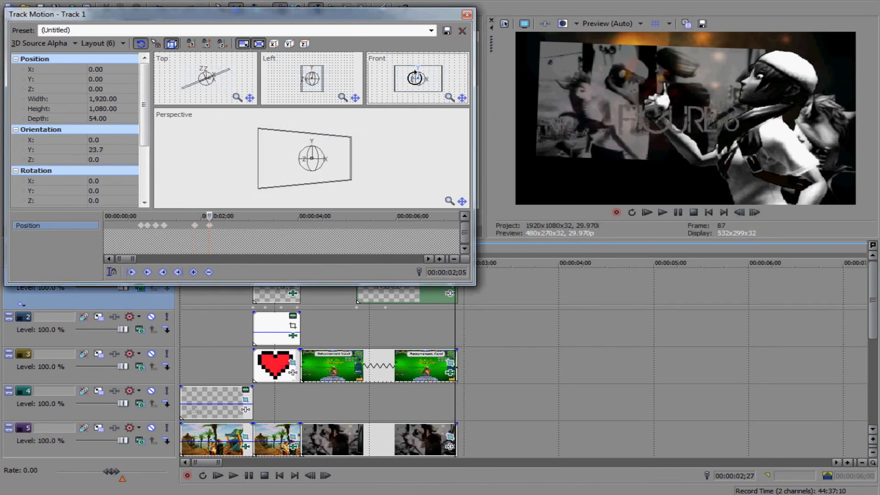
Add a motion keyframe at 00:00:02;14 with the text rotated to Y orientation about -31.6
click(195, 226)
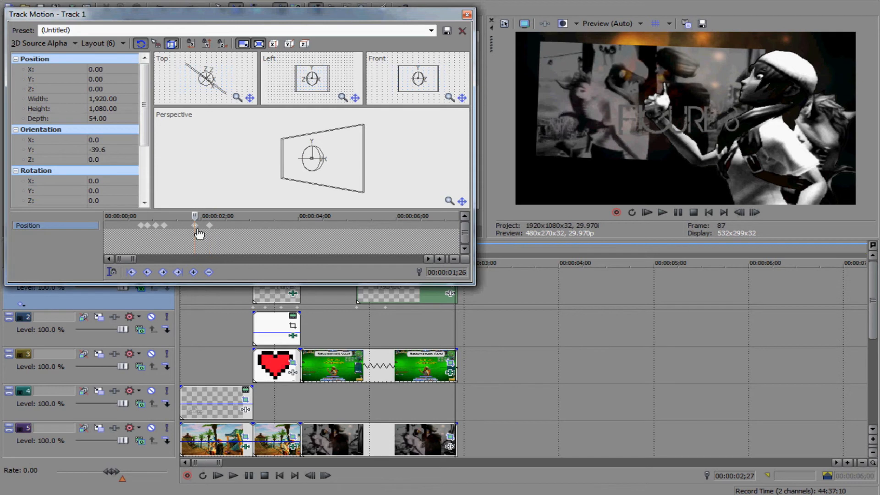
click(209, 226)
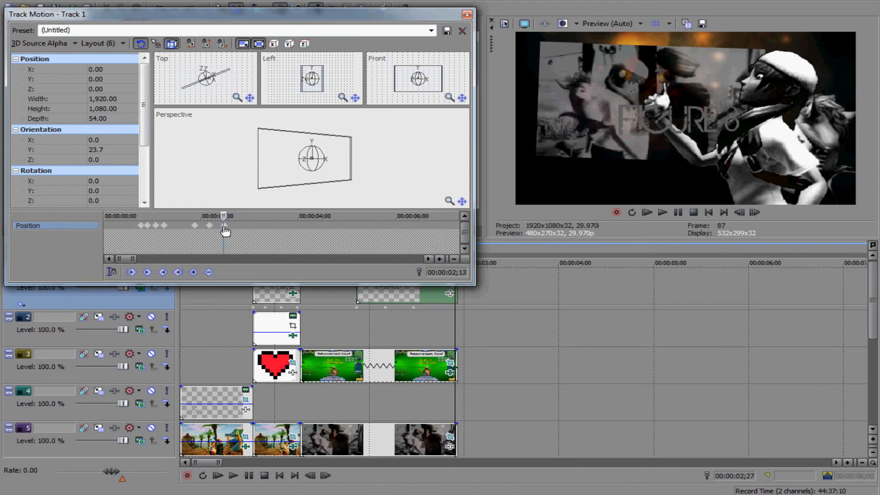
click(411, 77)
drag(411, 75, 407, 80)
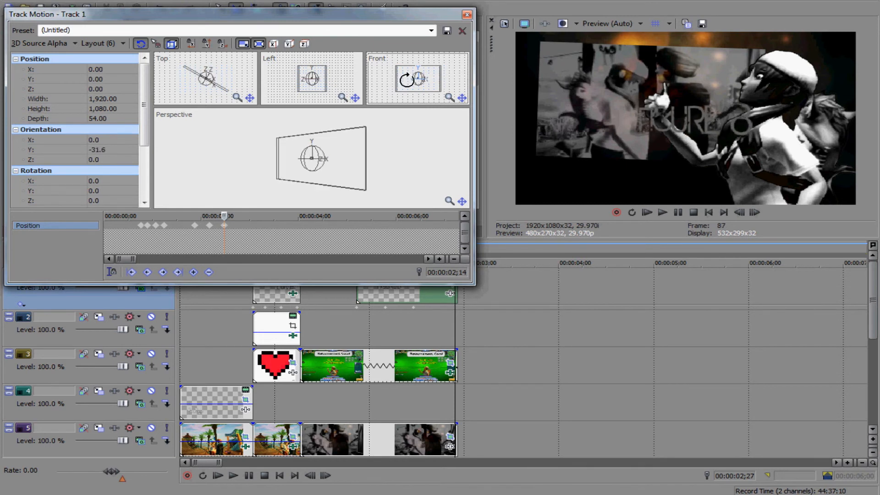
Add a motion keyframe at 00:00:02;24 with Y orientation about 23.7 and close the Track Motion window
click(237, 227)
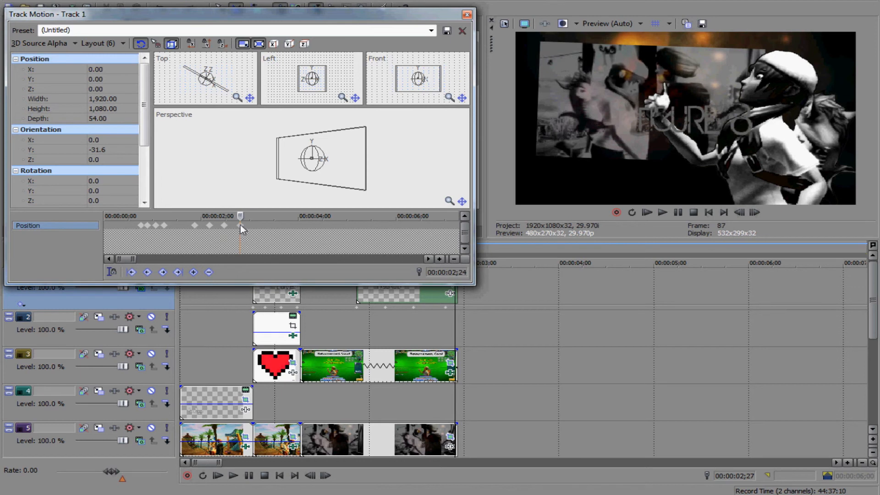
click(413, 79)
drag(412, 75, 415, 81)
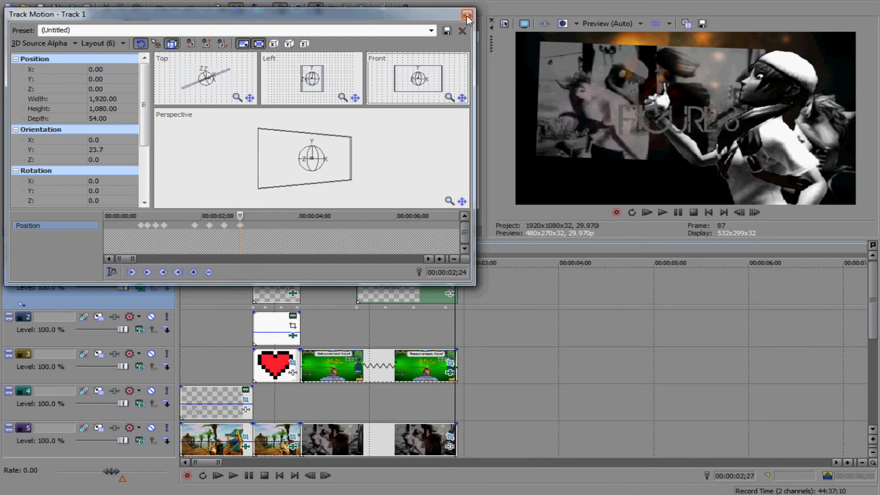
click(466, 15)
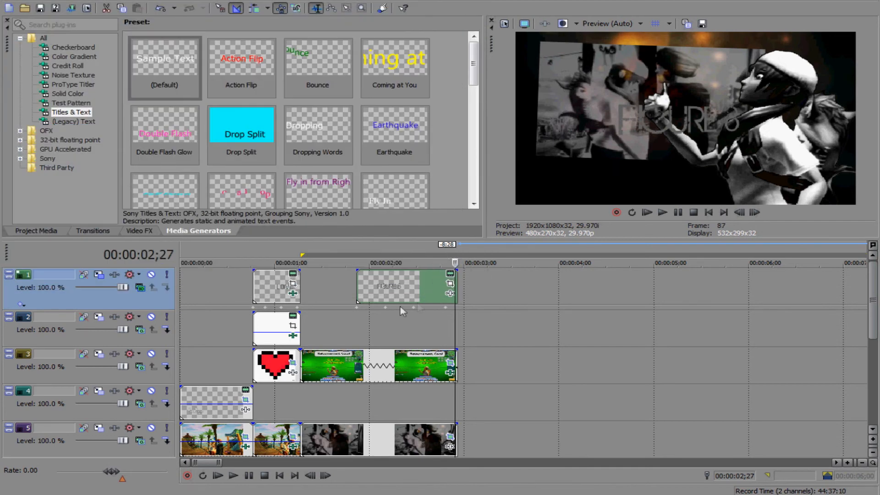
Play back the rotating FIGURE 8 text from 00:00:01;26 and save the project
click(356, 281)
click(662, 213)
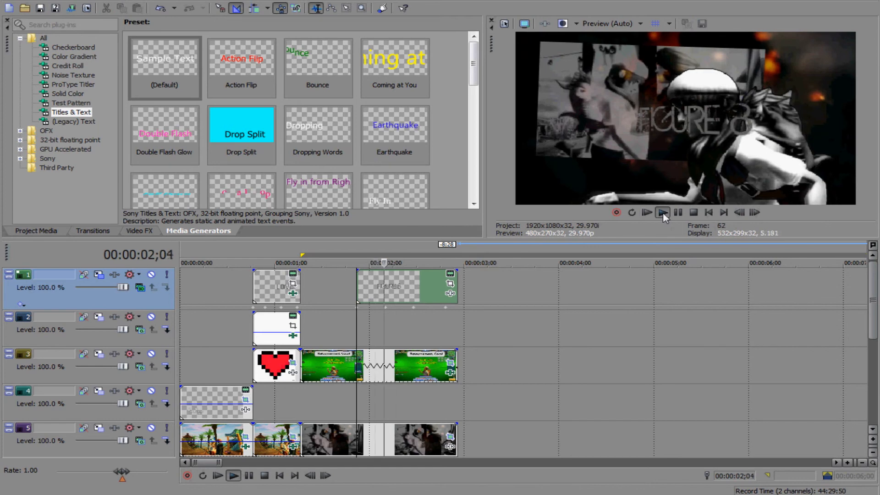
click(694, 212)
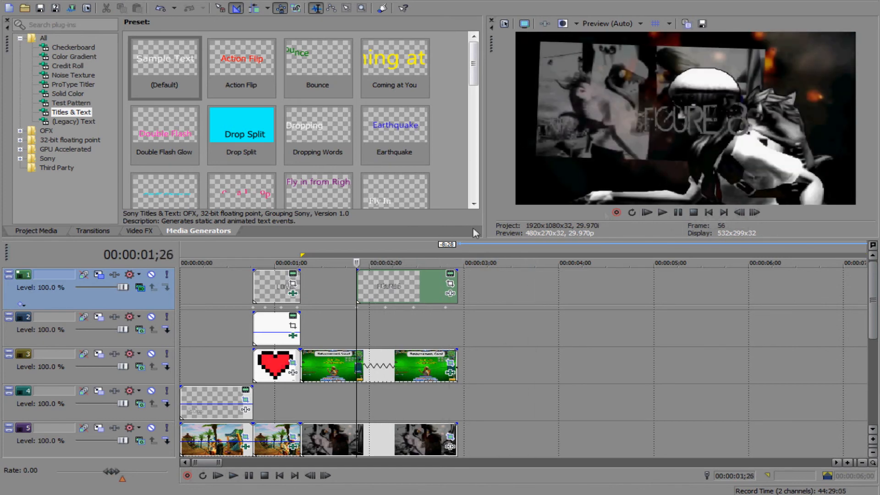
click(11, 2)
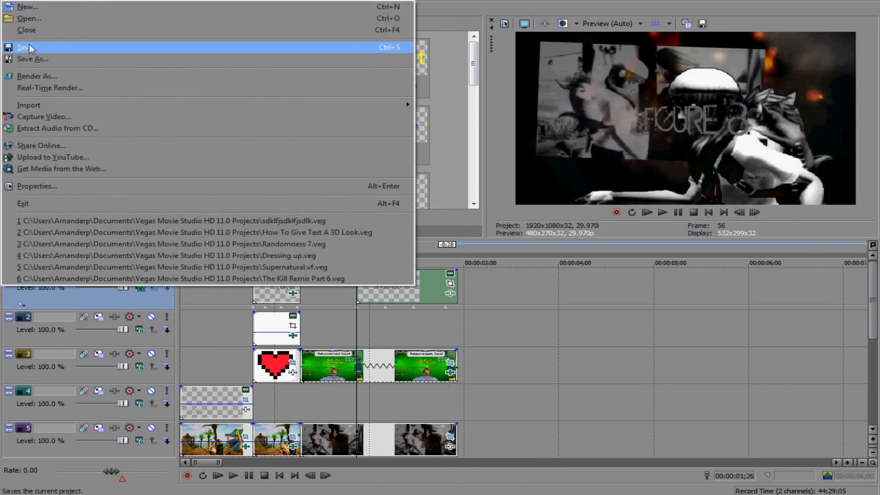
click(31, 47)
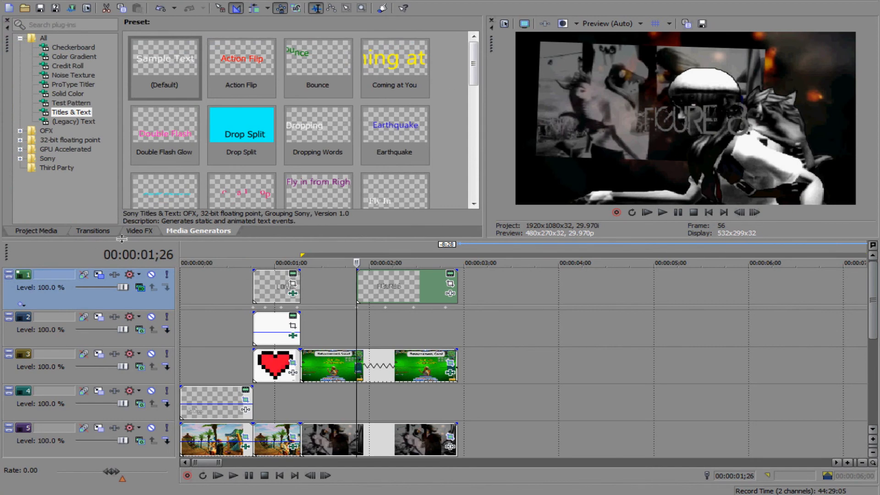
Apply the Bump Map video effect with the Upper-Right Glow preset to the FIGURE 8 text event
click(140, 231)
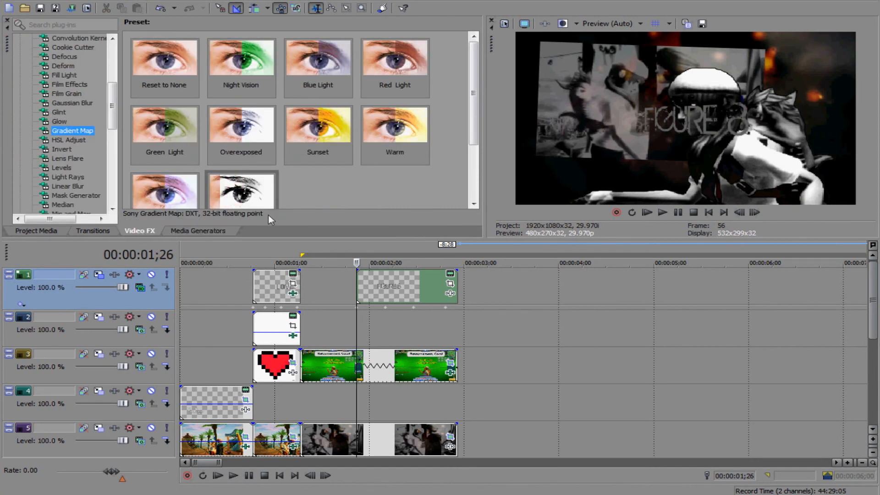
scroll(65, 124, up, 5)
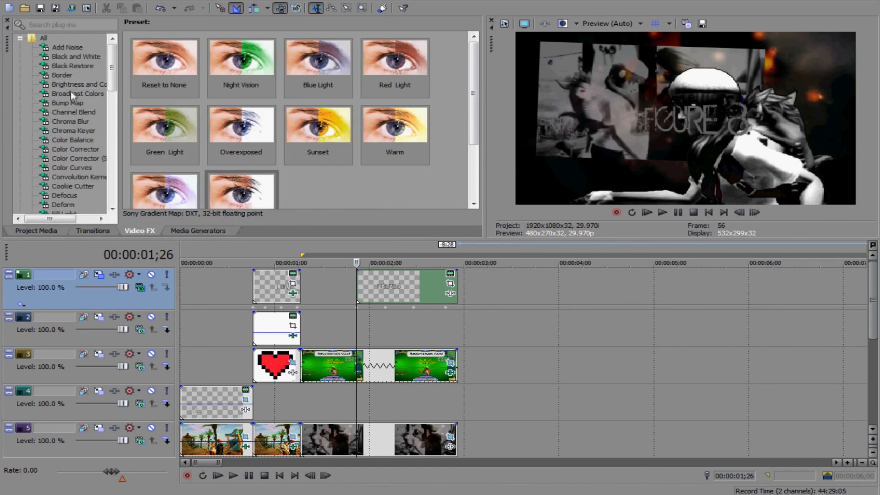
click(268, 298)
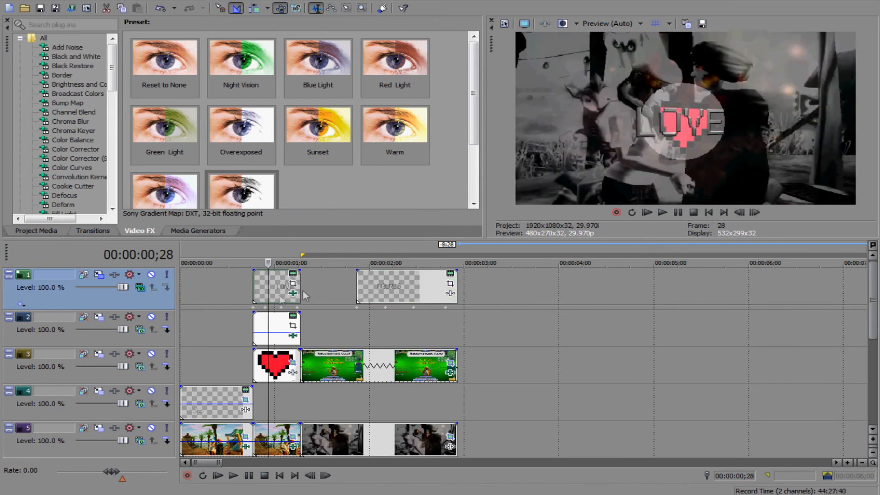
click(368, 290)
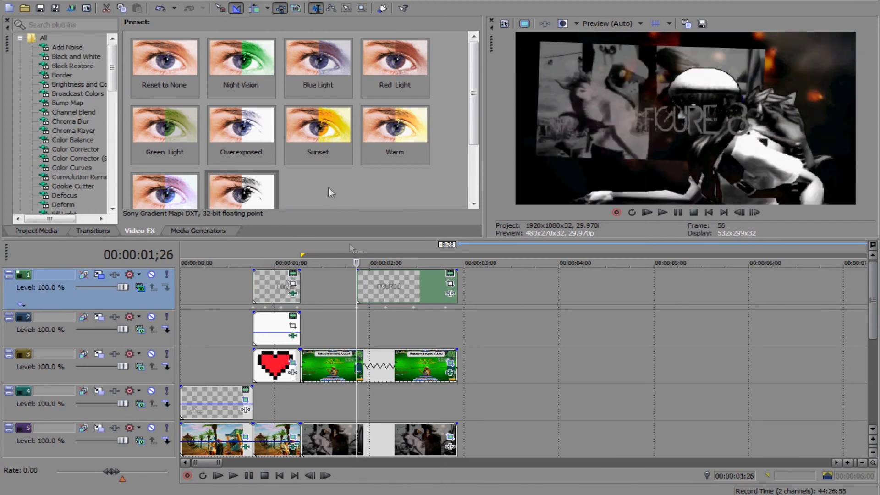
scroll(77, 129, down, 3)
scroll(74, 114, up, 3)
click(69, 105)
drag(418, 74, 362, 300)
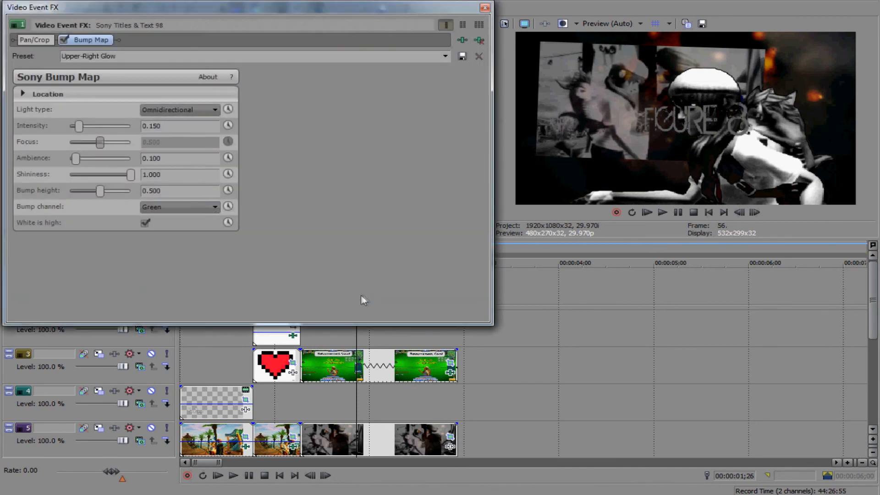
Set the Bump Map light source location to 0.250, 0.400, 0.300
click(23, 94)
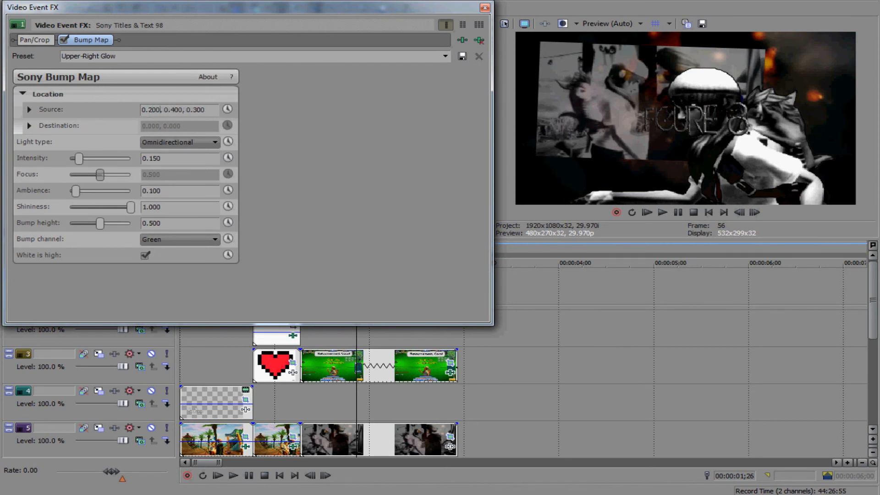
click(162, 257)
click(162, 257)
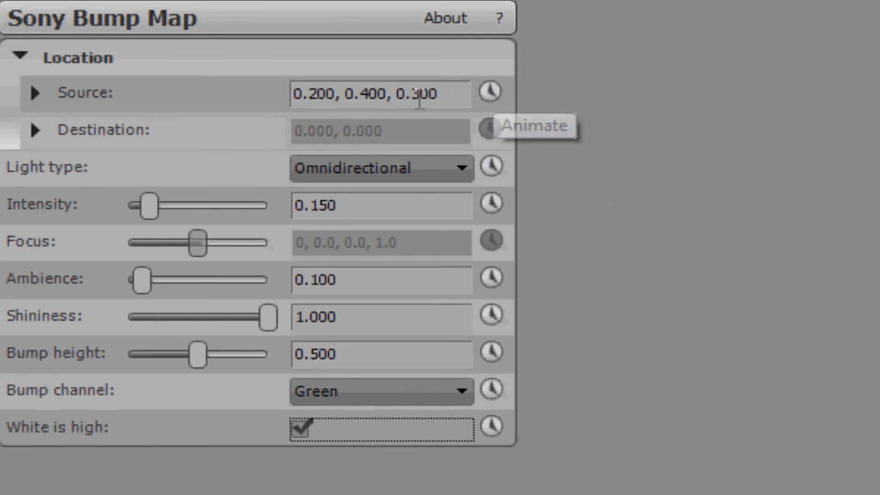
click(331, 97)
key(Delete)
key(BackSpace)
text(50)
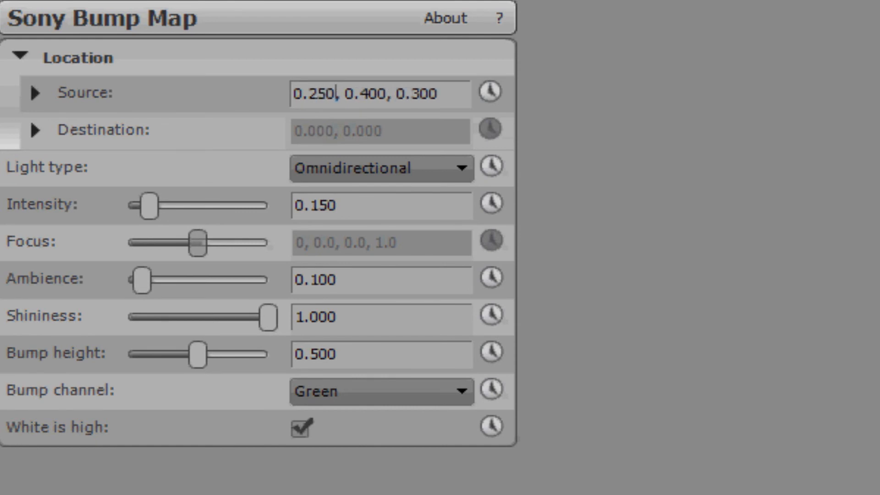
Animate the Bump Map source with a keyframe at 00:00:01;02 and close the effect window
click(392, 439)
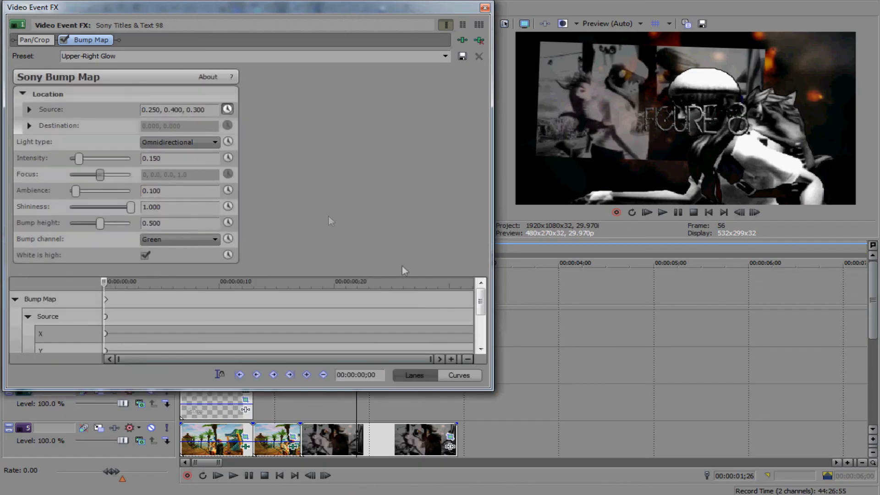
double_click(472, 320)
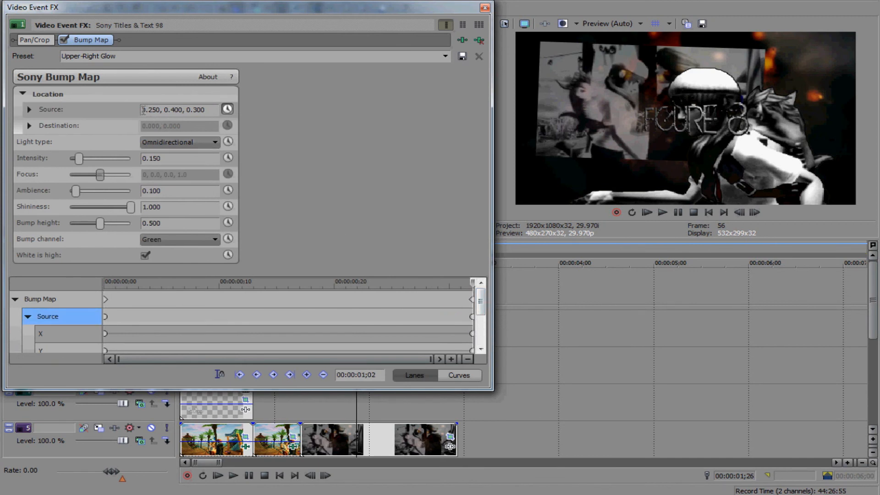
click(484, 8)
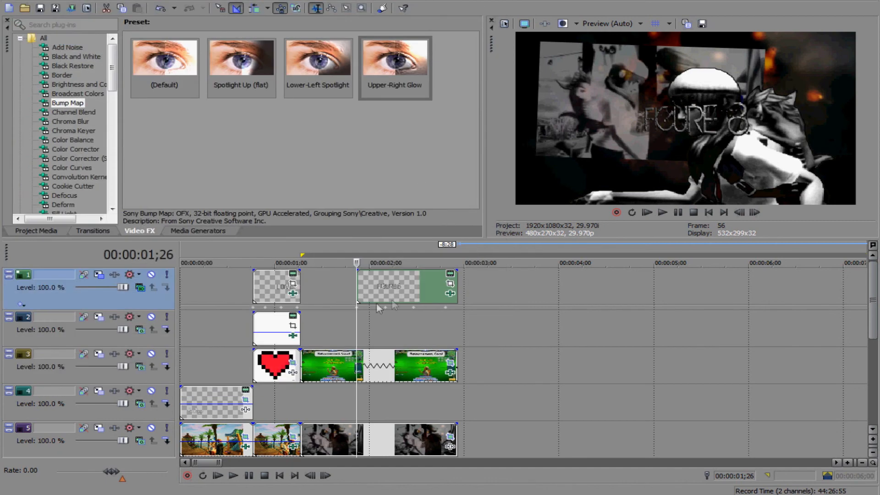
Play back the bump-mapped FIGURE 8 text from 00:00:01;26
click(663, 213)
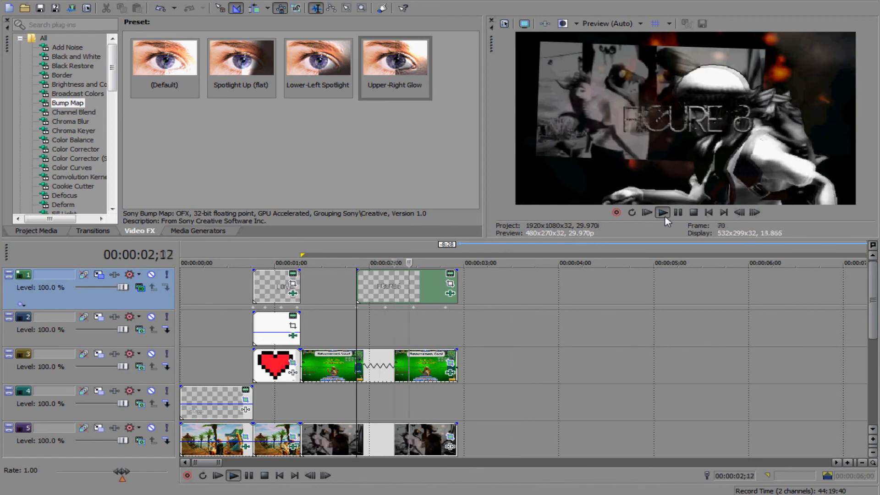
click(694, 212)
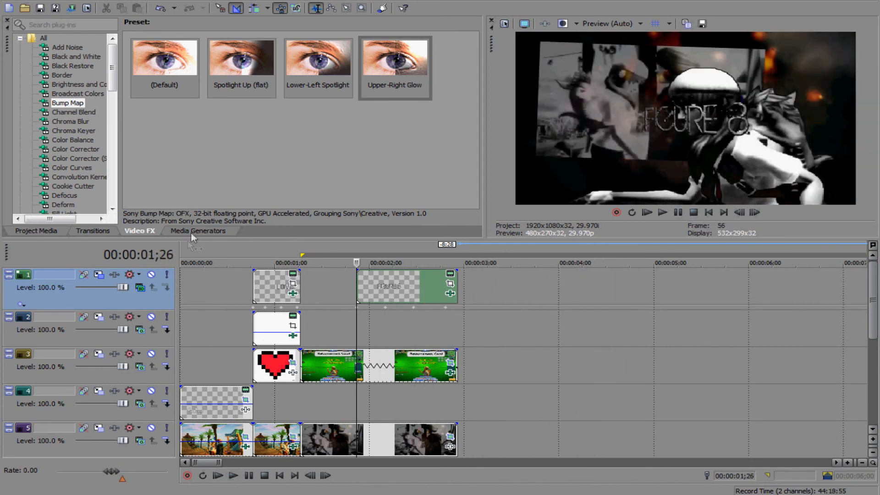
click(678, 215)
click(740, 212)
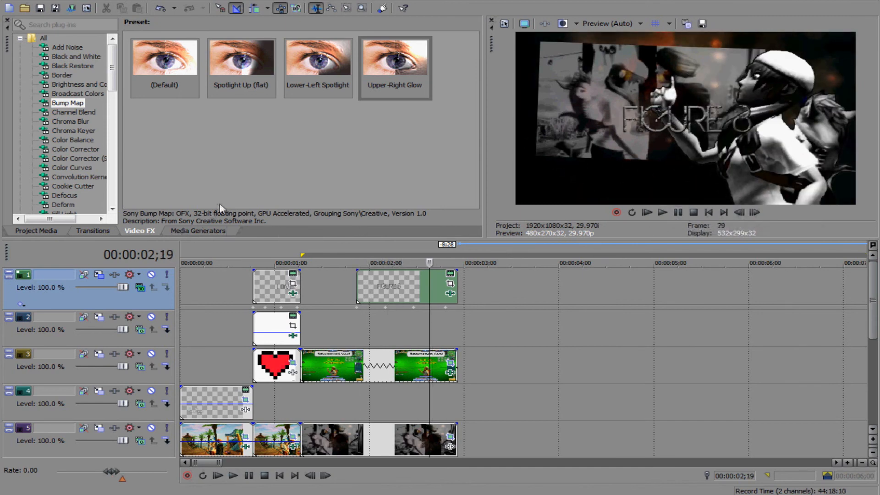
Find Gaussian Blur among the video effects and apply its Extreme Blur preset to the FIGURE 8 text event
mouse_move(458, 274)
mouse_down()
mouse_move(412, 274)
mouse_move(458, 274)
mouse_up()
scroll(84, 177, down, 4)
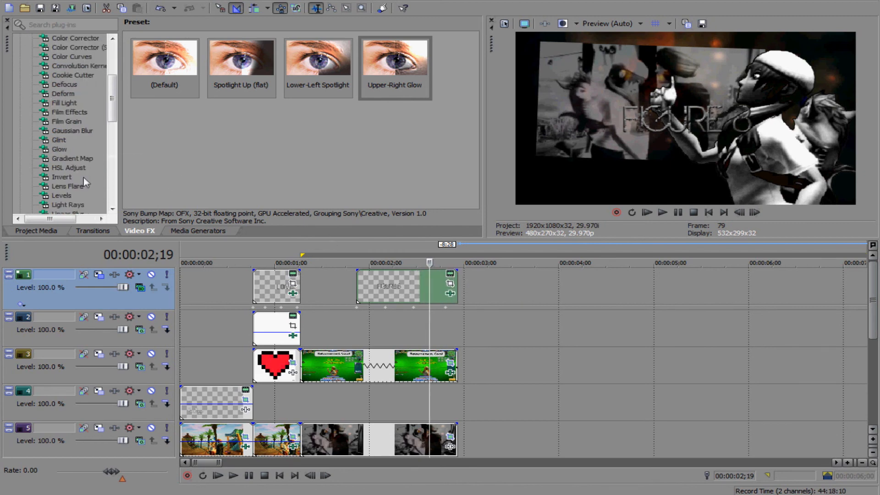
click(6, 1)
click(26, 57)
scroll(71, 144, down, 3)
scroll(71, 145, down, 5)
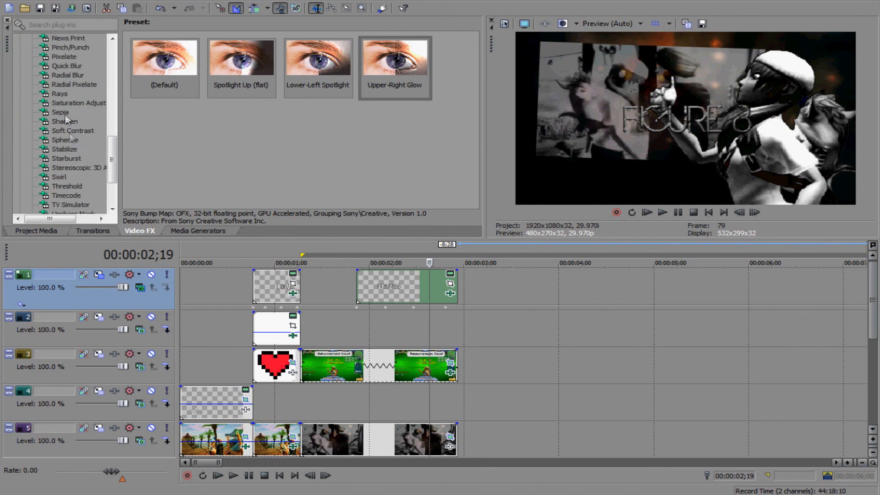
scroll(69, 123, down, 2)
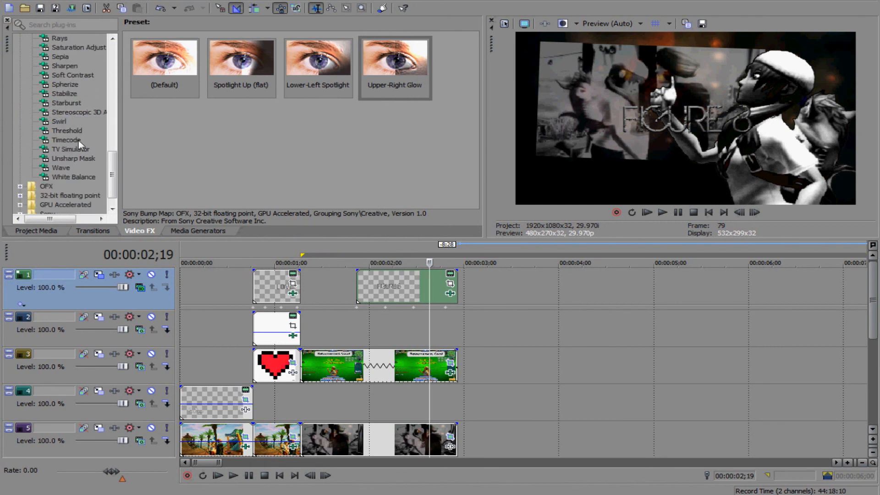
scroll(79, 140, up, 12)
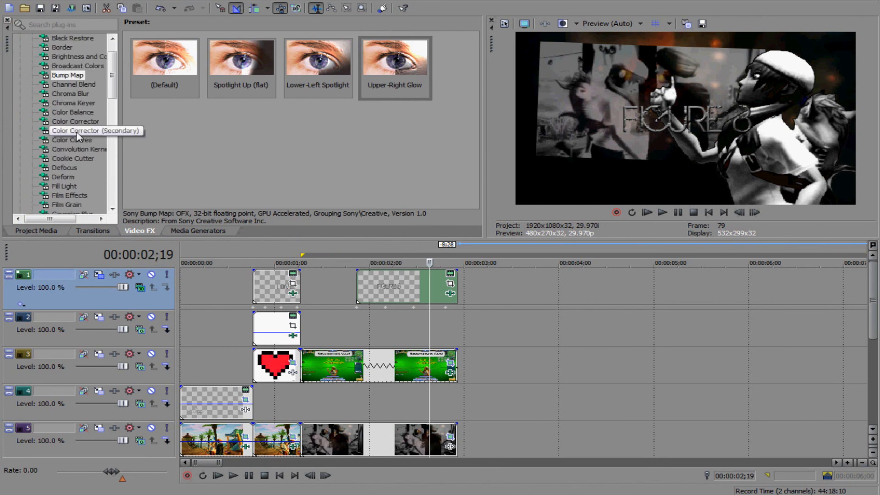
scroll(77, 151, down, 2)
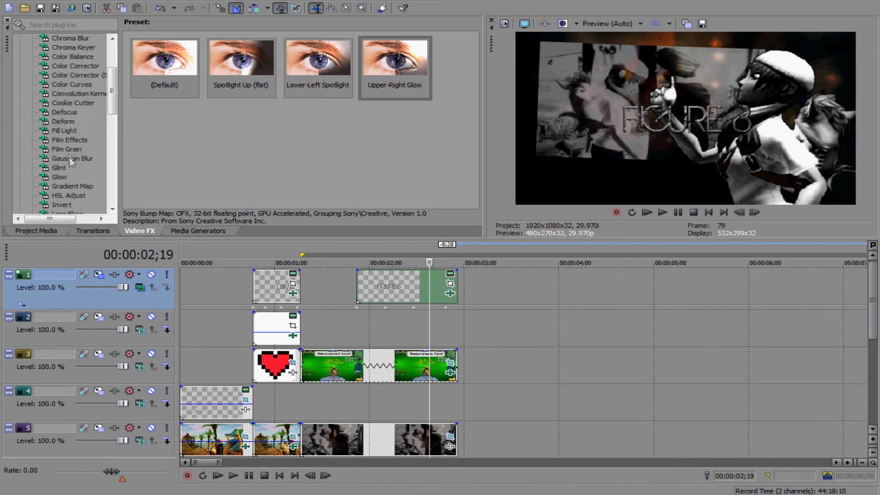
click(70, 157)
drag(371, 92, 429, 293)
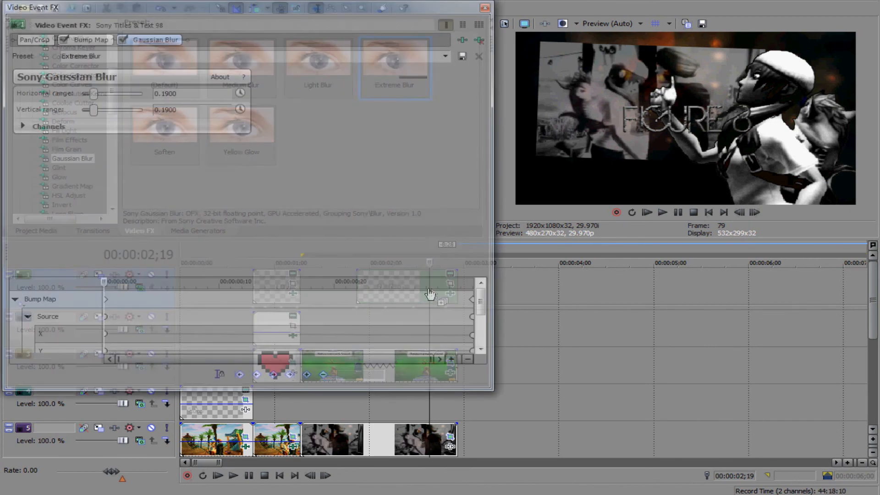
Set both Gaussian Blur ranges to 0.0000 and animate the vertical range with a second keyframe at 00:00:00;27
drag(95, 109, 71, 110)
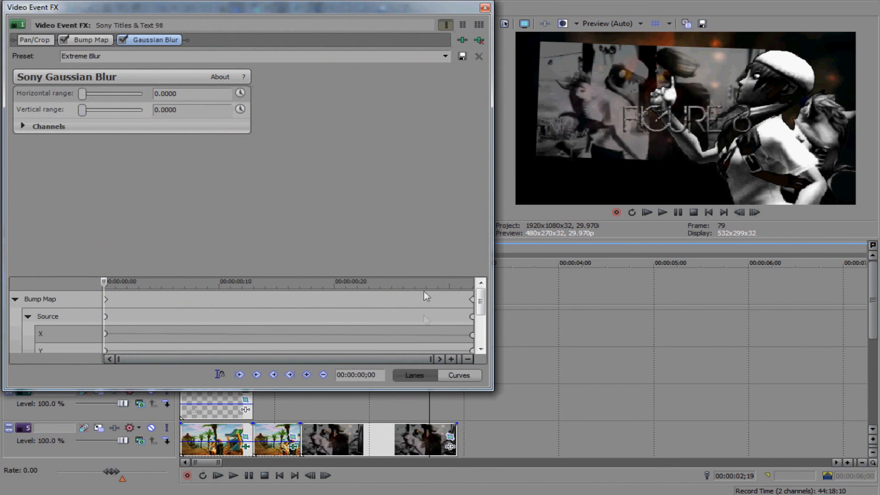
click(239, 110)
drag(480, 301, 479, 339)
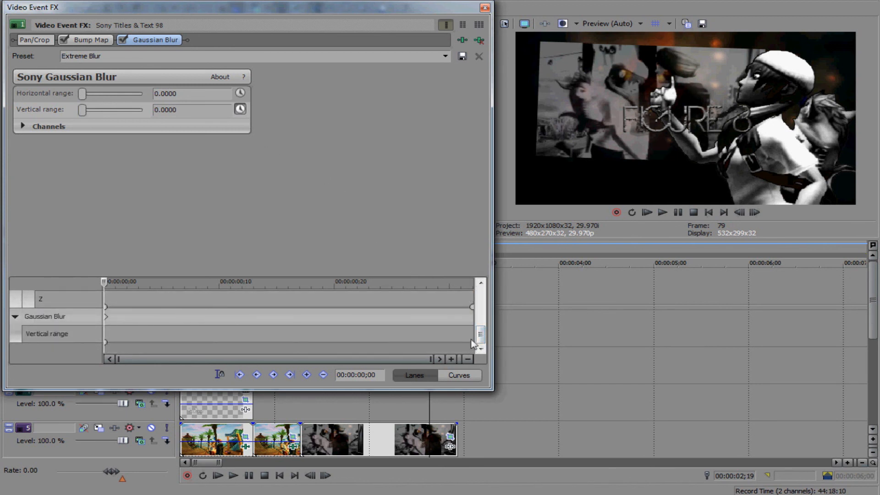
drag(425, 338, 418, 340)
double_click(418, 341)
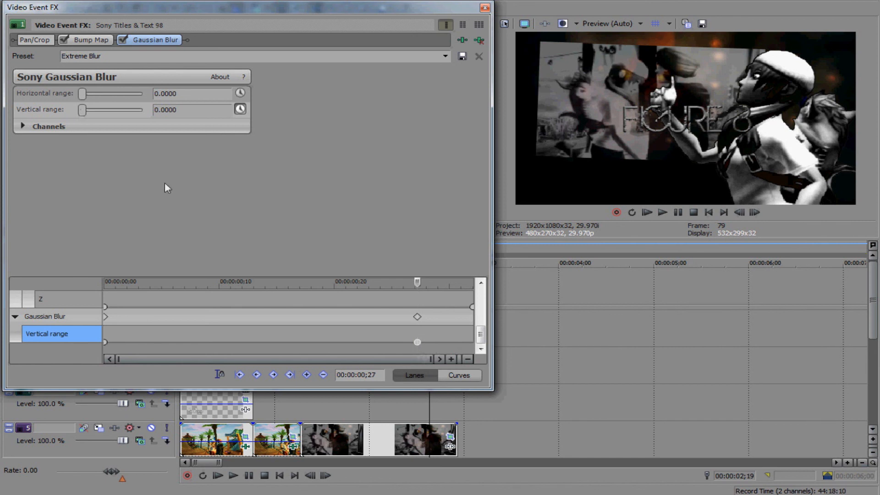
Copy the first vertical range keyframe and paste it at 00:00:00;25
right_click(105, 342)
click(139, 350)
right_click(402, 342)
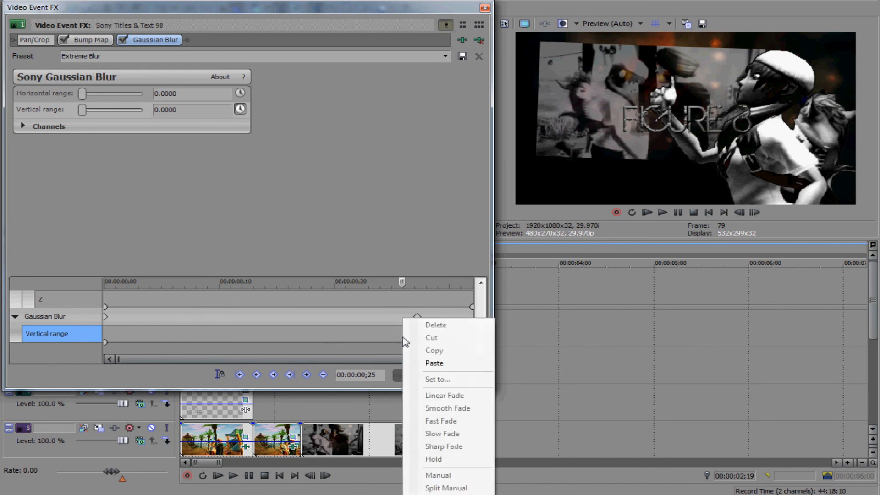
click(433, 363)
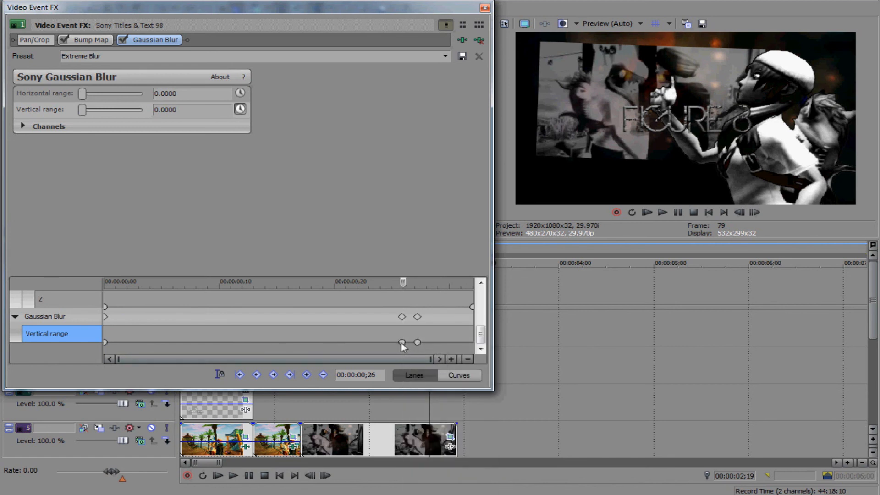
Move the last vertical range keyframe to 00:00:01;02, raise its value to about 0.74, and close the effect window
drag(417, 342, 485, 348)
click(471, 341)
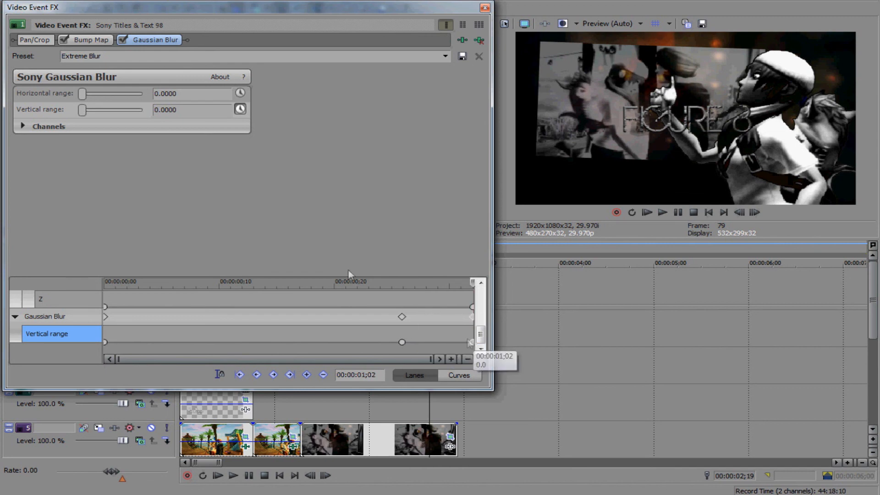
drag(91, 109, 131, 115)
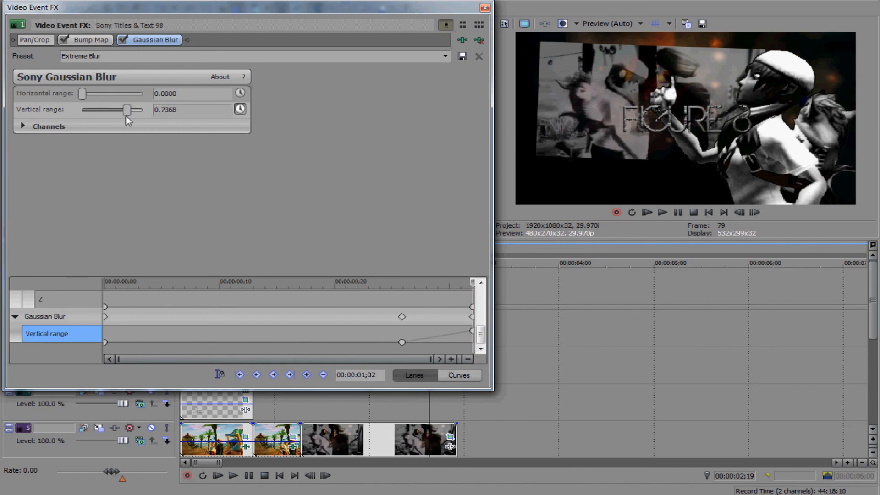
click(485, 8)
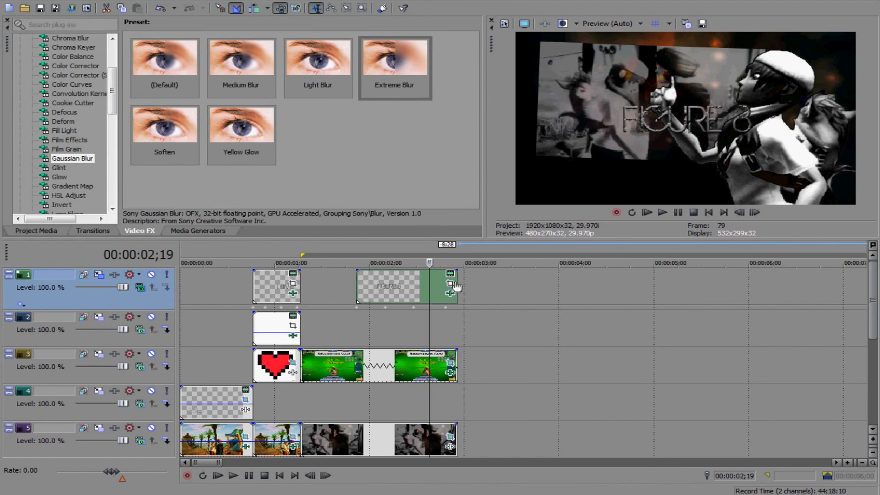
Preview the text's ending blur and move the 00:00:00;25 vertical range keyframe earlier so the blur starts sooner
click(663, 213)
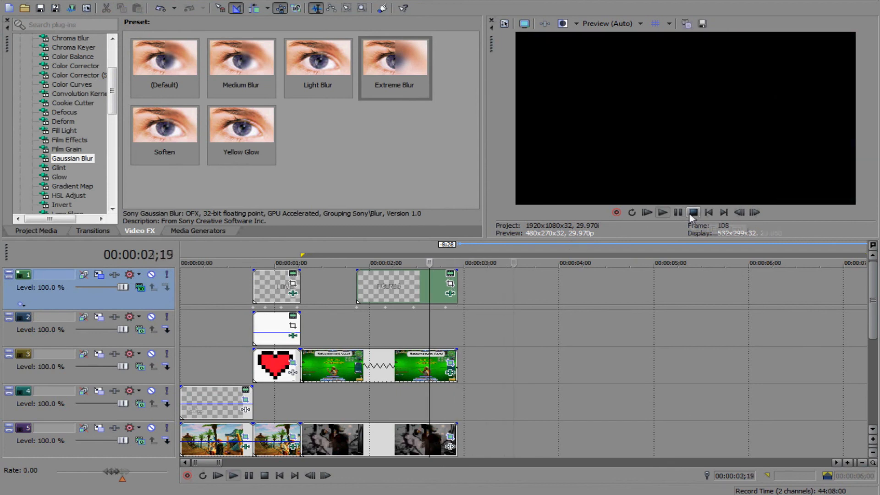
click(693, 212)
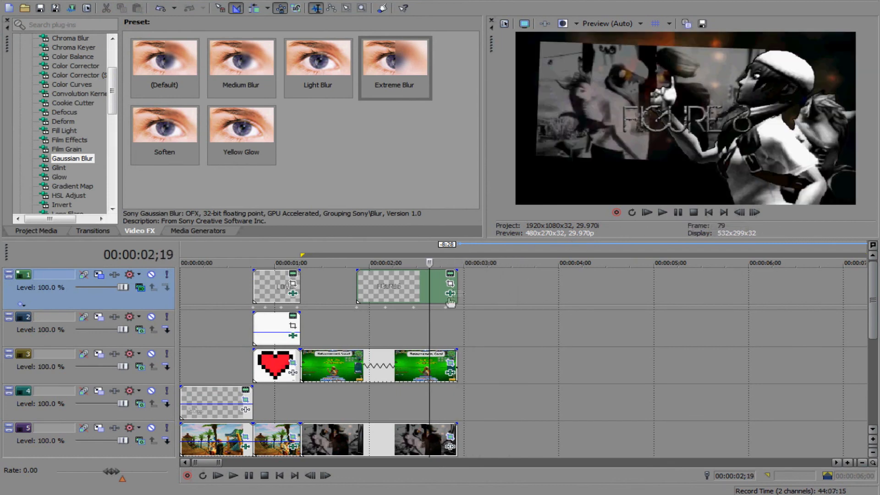
click(450, 295)
drag(482, 300, 480, 334)
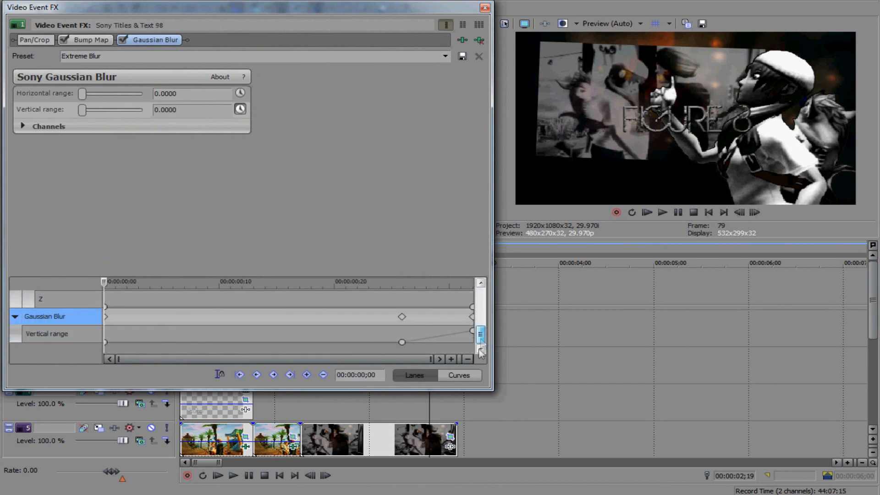
drag(403, 349, 323, 347)
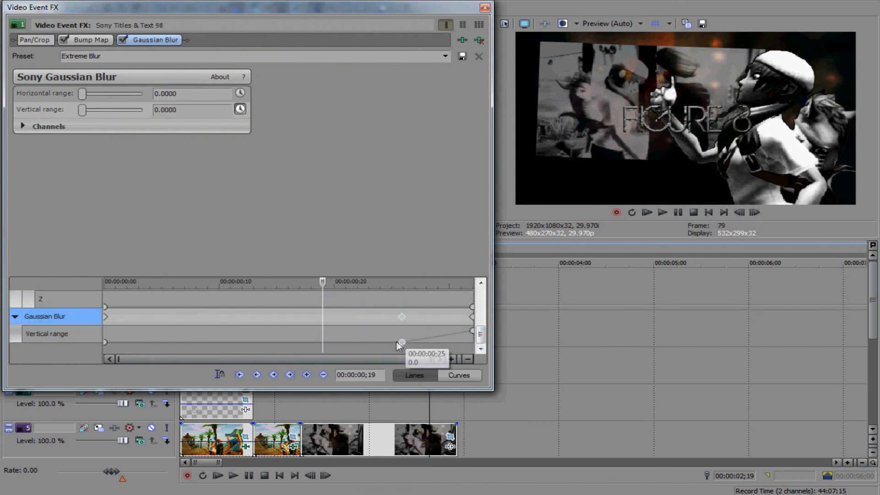
drag(401, 342, 357, 342)
click(484, 8)
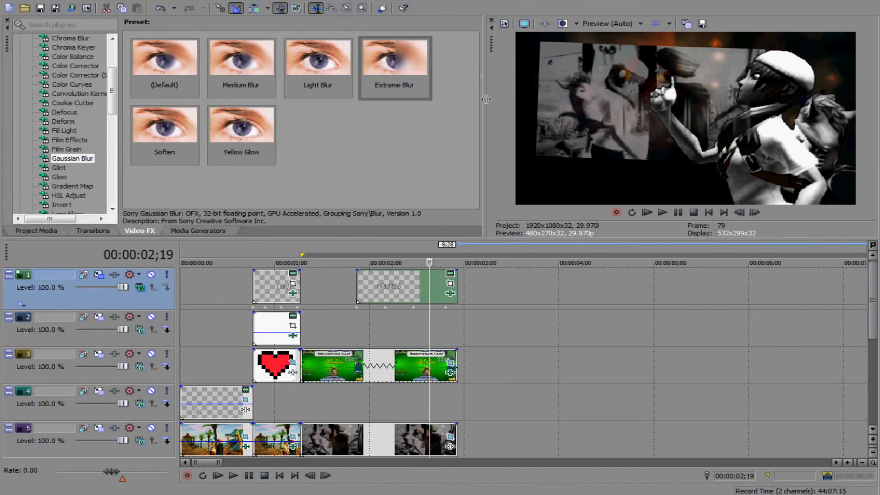
Play back the FIGURE 8 text from 00:00:01;26 to check the adjusted blur-out
click(361, 288)
click(662, 212)
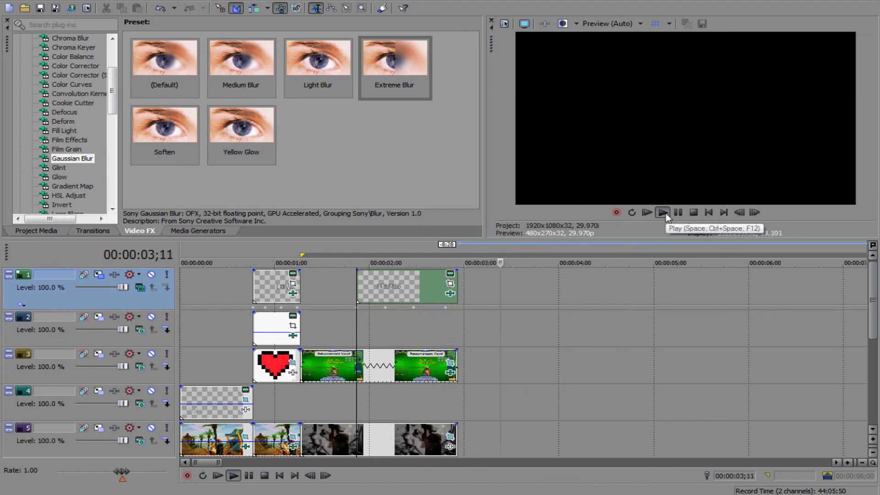
click(693, 212)
click(663, 214)
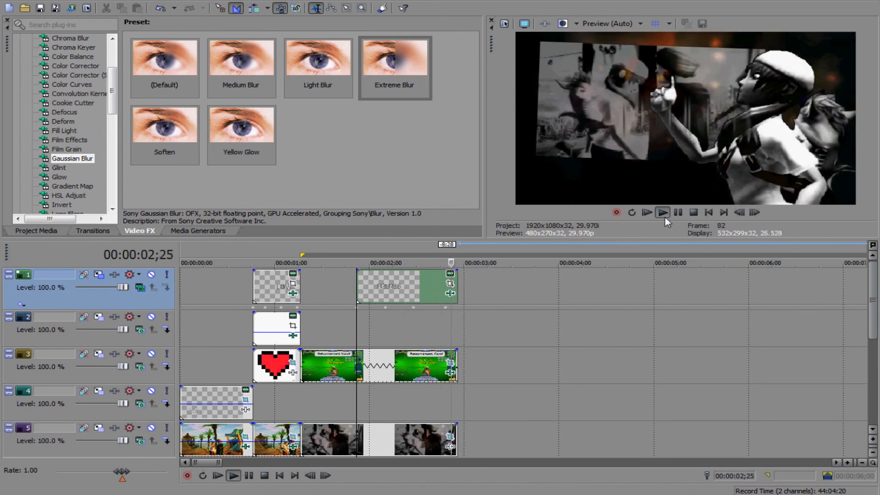
Add a 9-frame fade-out to the end of the FIGURE 8 text event and place the playhead at 00:00:02;11
click(689, 214)
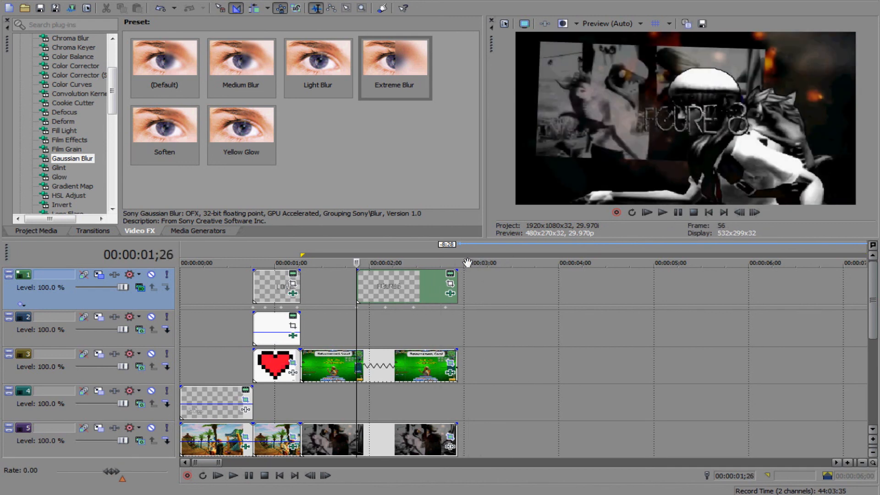
drag(460, 270, 430, 271)
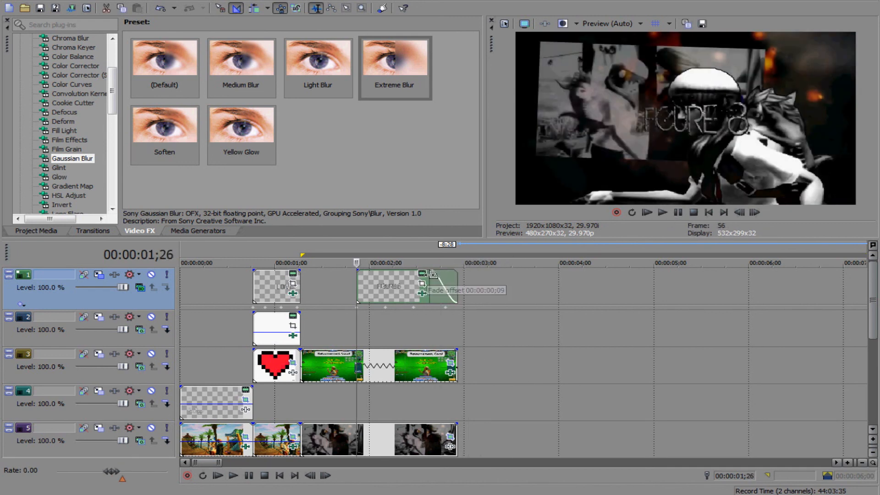
click(403, 285)
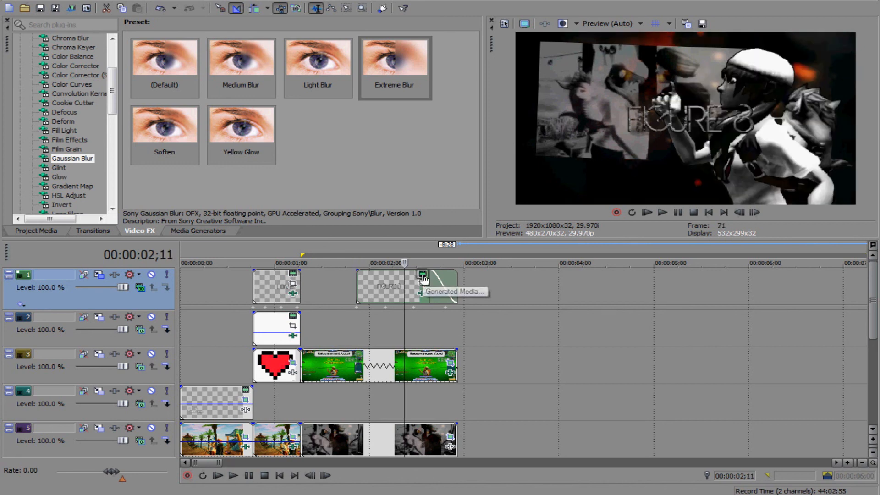
Try California by Dirt2 and Cooper Std Black for the FIGURE 8 text, and settle on the CordiaUPC font
click(422, 274)
click(180, 116)
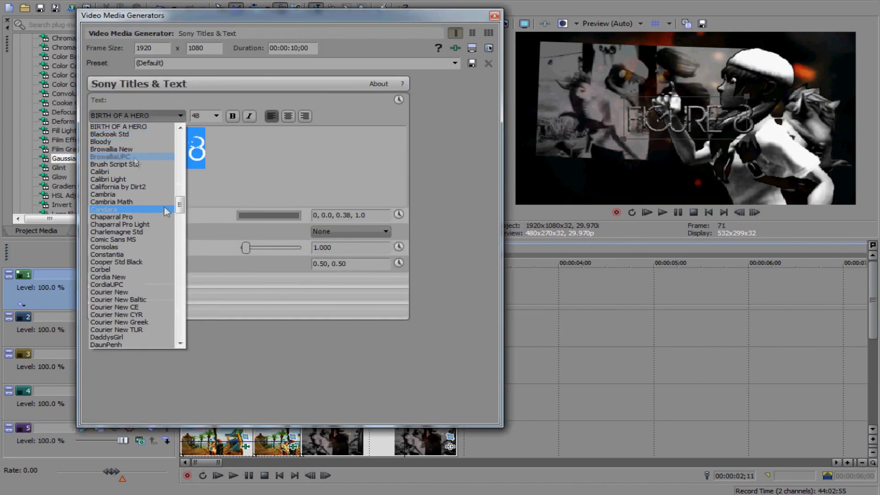
click(152, 187)
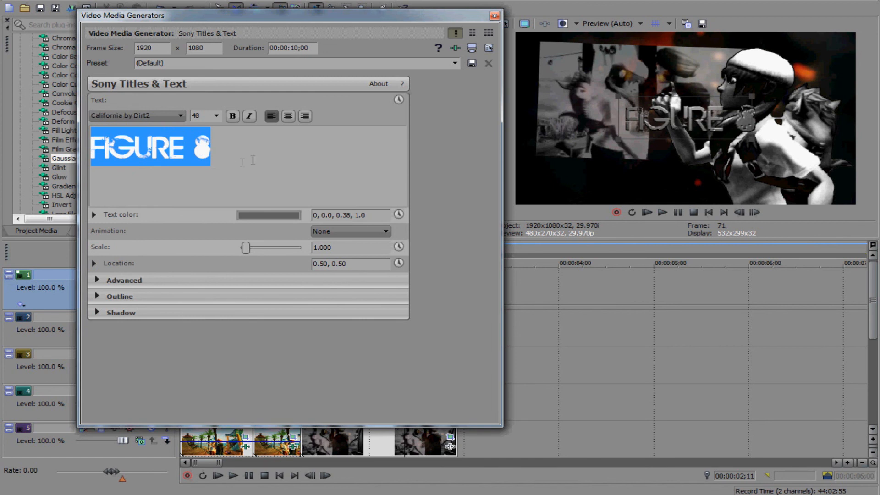
click(180, 116)
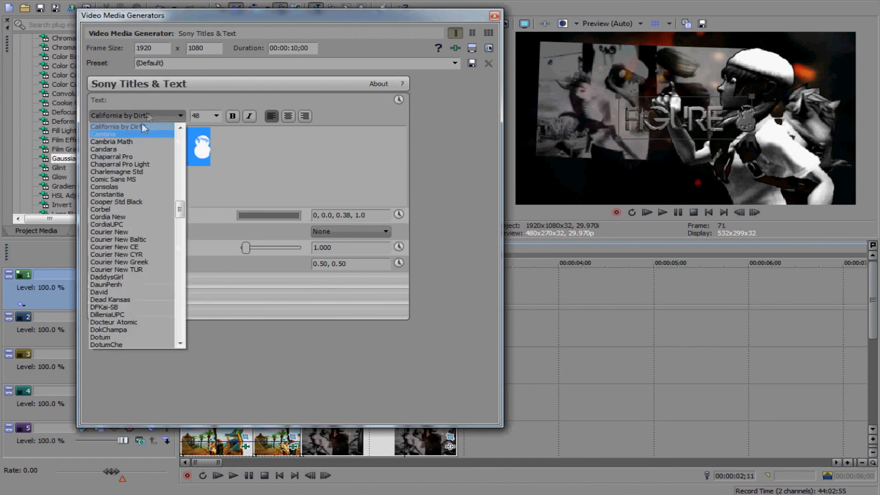
click(144, 202)
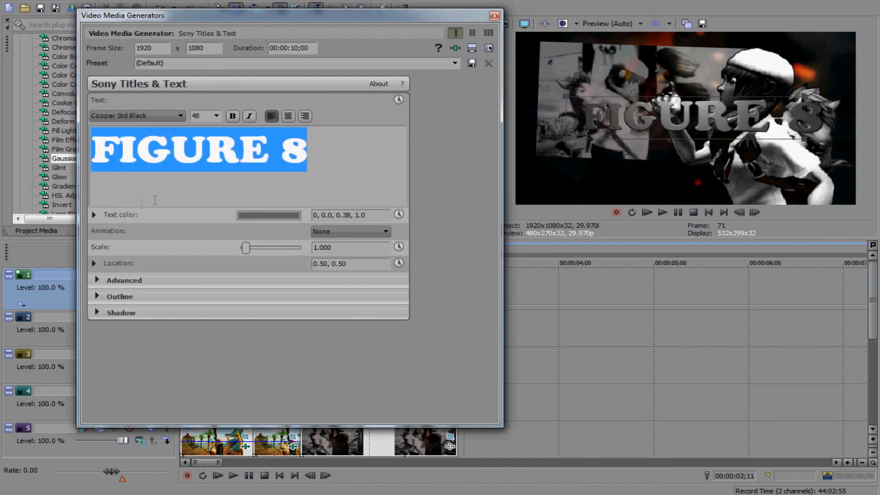
key(Down)
key(Down)
key(Down)
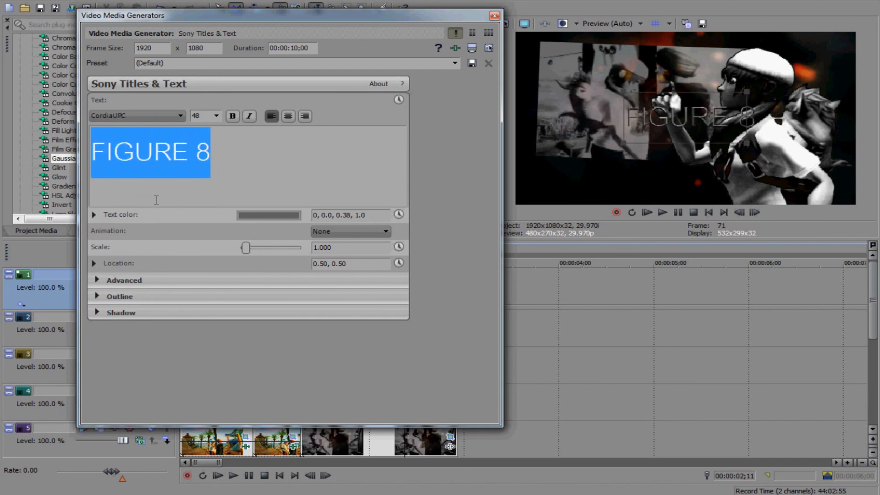
key(Down)
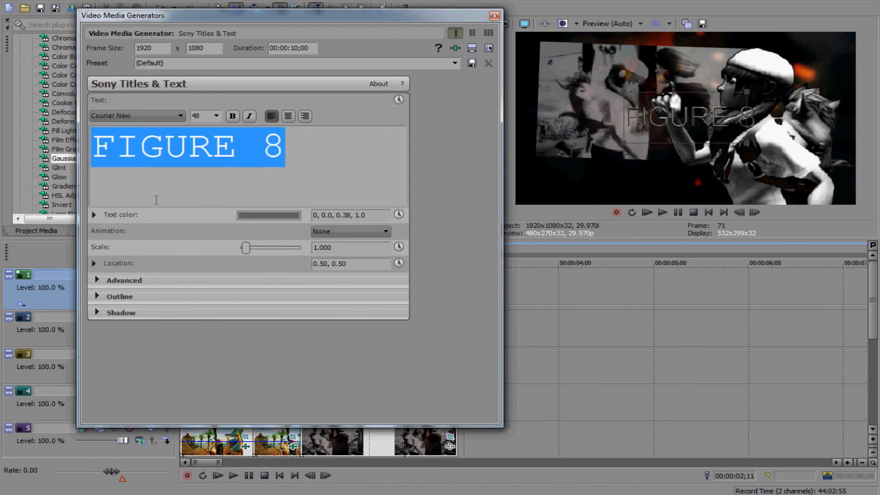
key(Up)
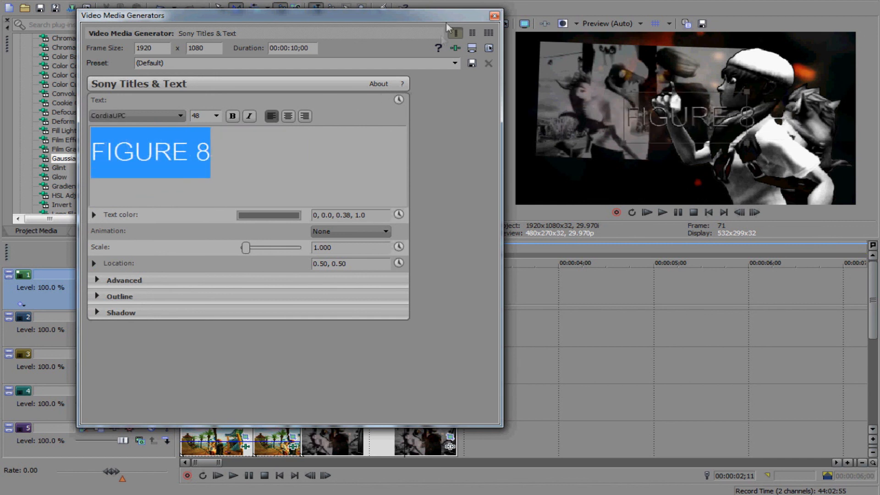
Increase the letter tracking of the FIGURE 8 text to about 1.42 and close the media generator
click(130, 284)
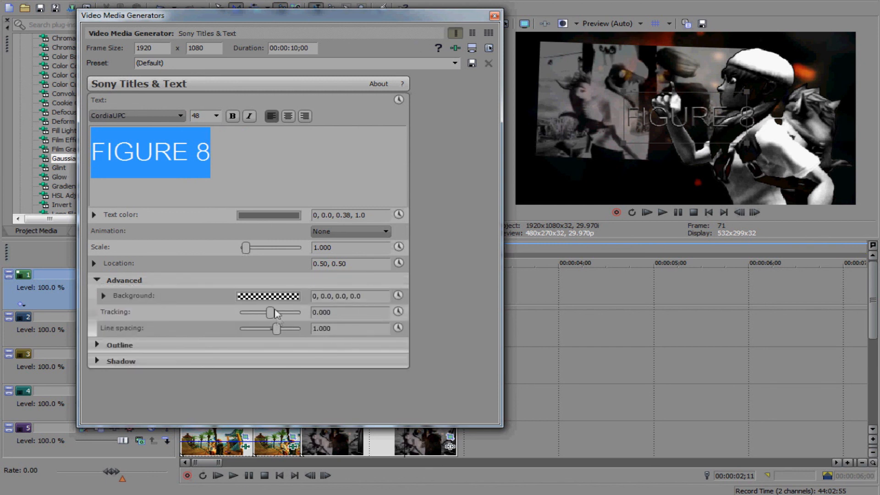
drag(270, 312, 278, 315)
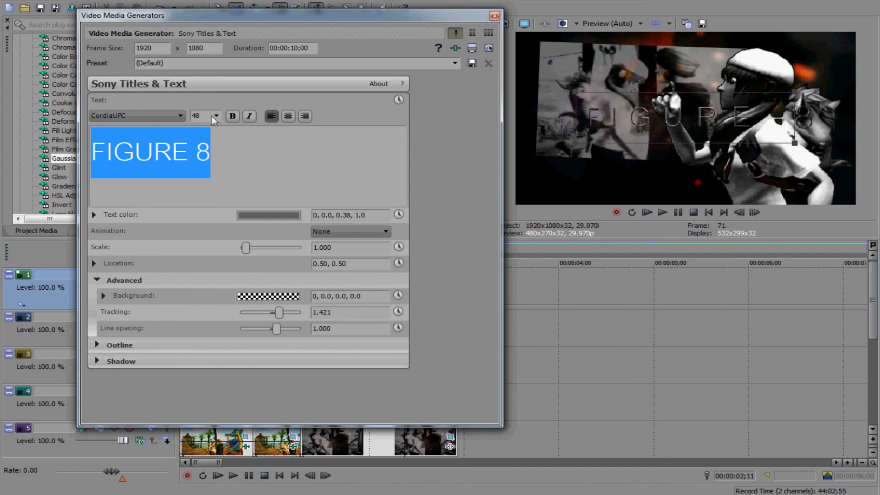
click(493, 16)
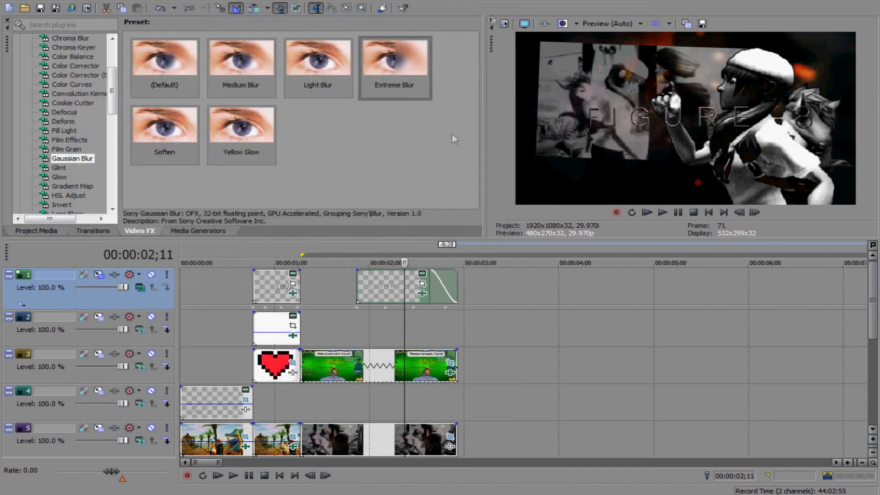
Set the X value of the FIGURE 8 Bump Map light source to 1.250 at the first keyframe, then check the last source keyframe
click(421, 297)
click(91, 41)
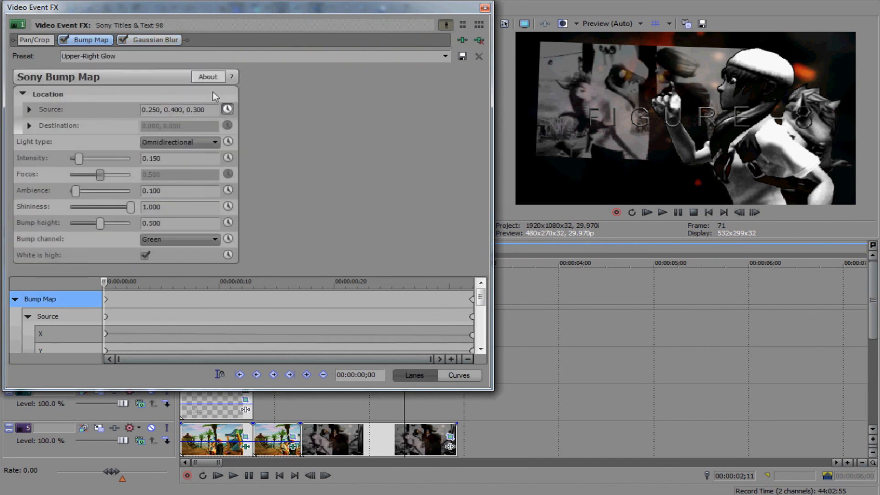
click(143, 109)
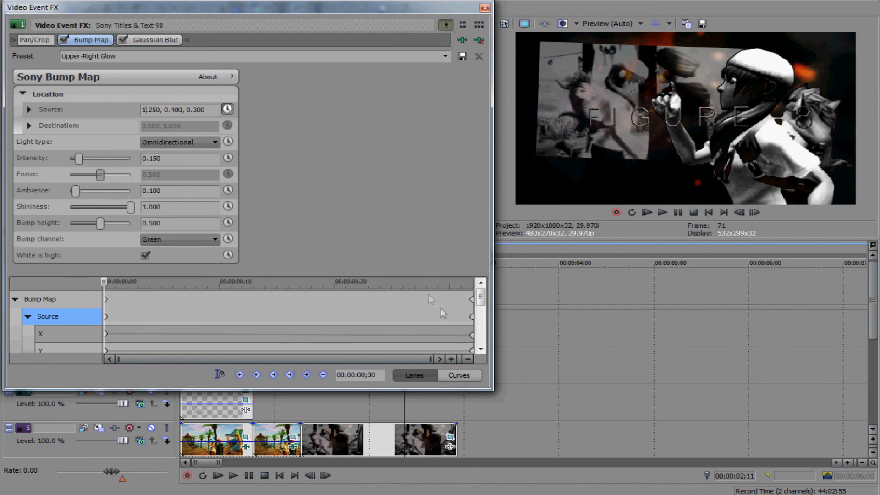
click(184, 258)
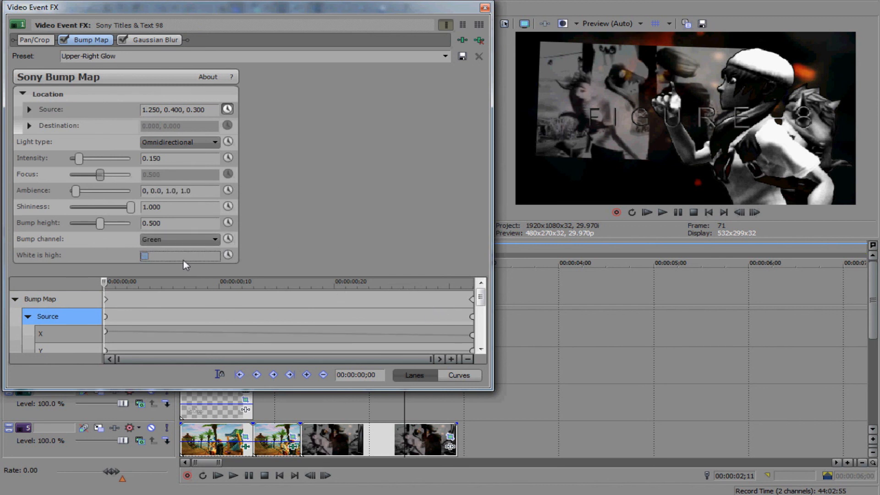
click(472, 316)
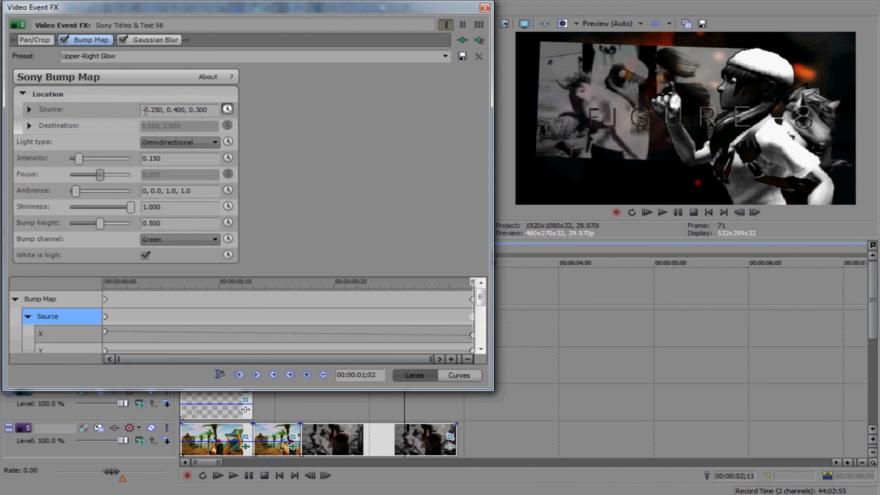
click(486, 8)
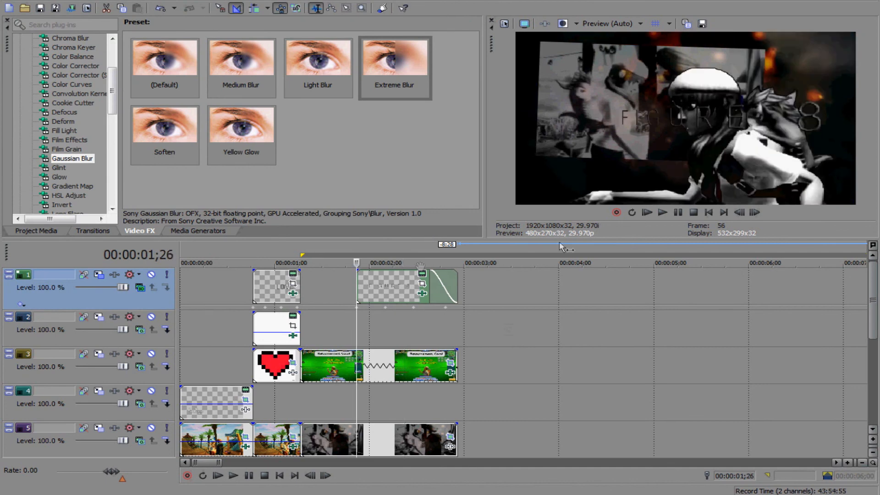
Play back the FIGURE 8 text from 00:00:01;26 to check its new font, spacing and moving light
click(662, 212)
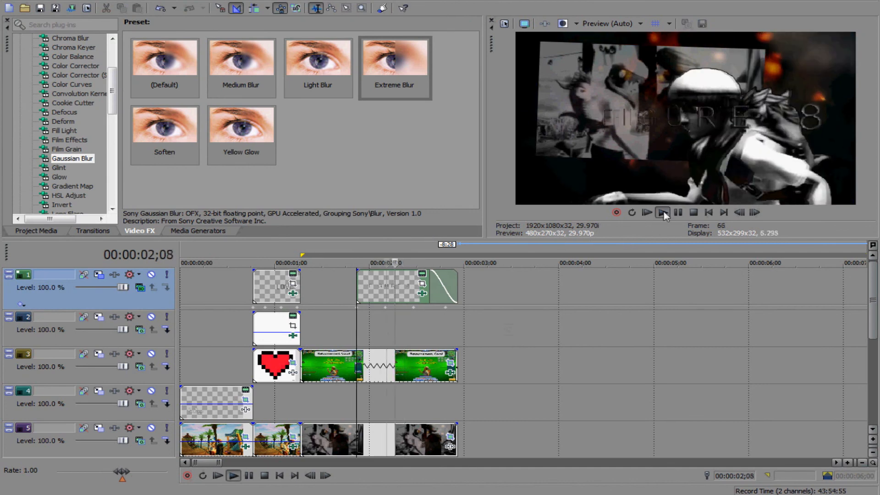
click(663, 212)
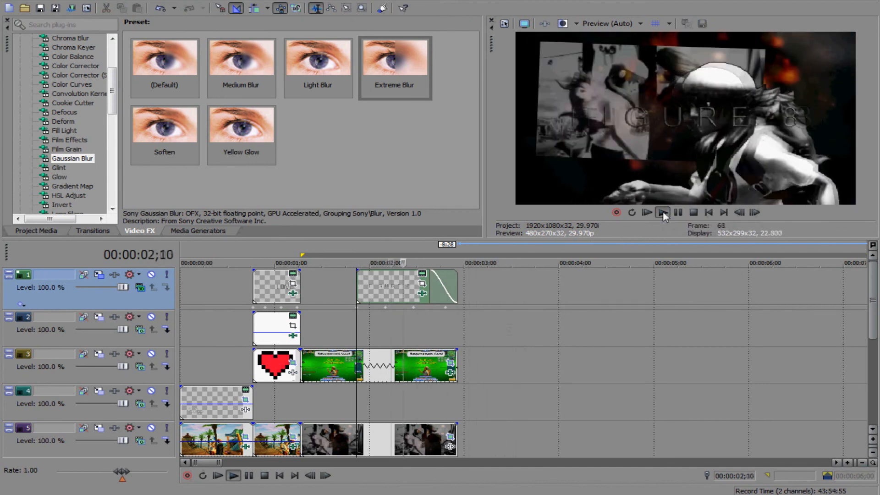
click(693, 213)
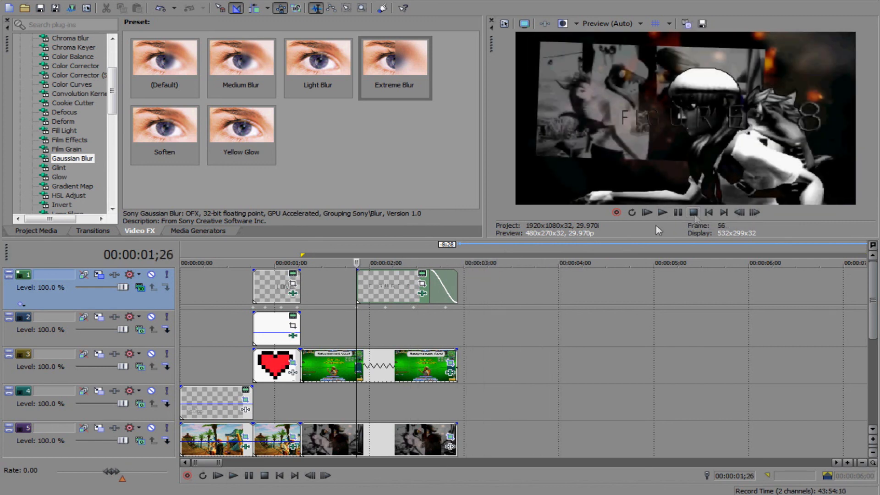
click(663, 212)
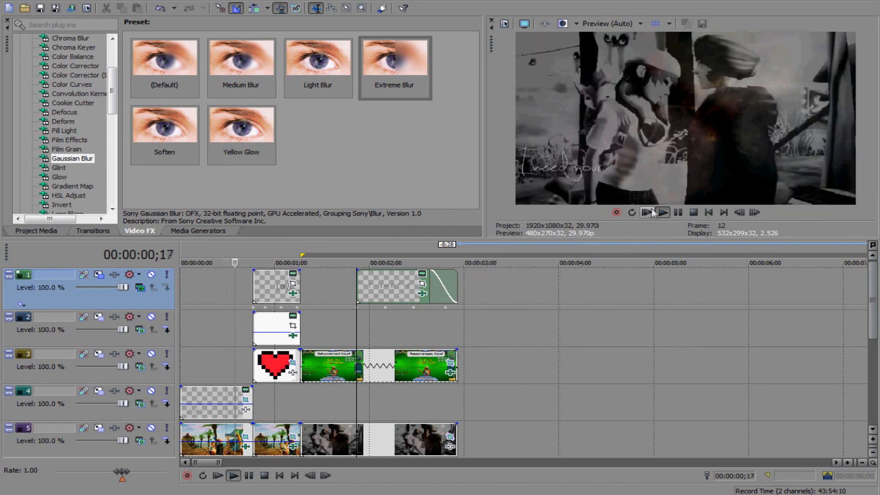
click(694, 212)
Save the project and lower the video preview quality to Draft (Auto)
click(7, 0)
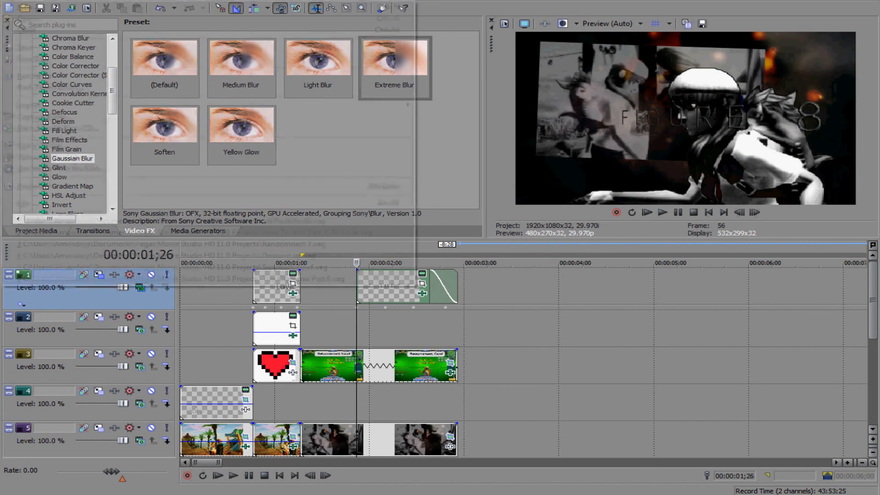
click(20, 46)
click(604, 22)
mouse_move(621, 40)
click(669, 39)
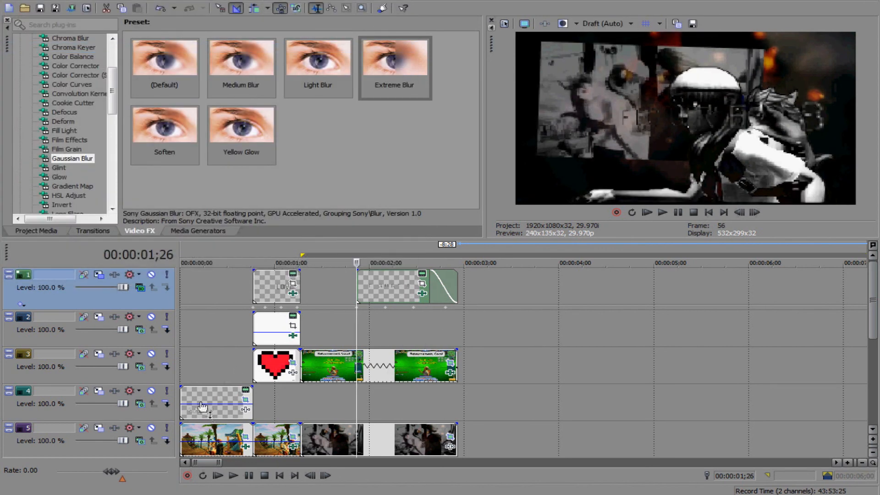
Play the project from its beginning to review all the edited clips and text
click(186, 403)
click(668, 214)
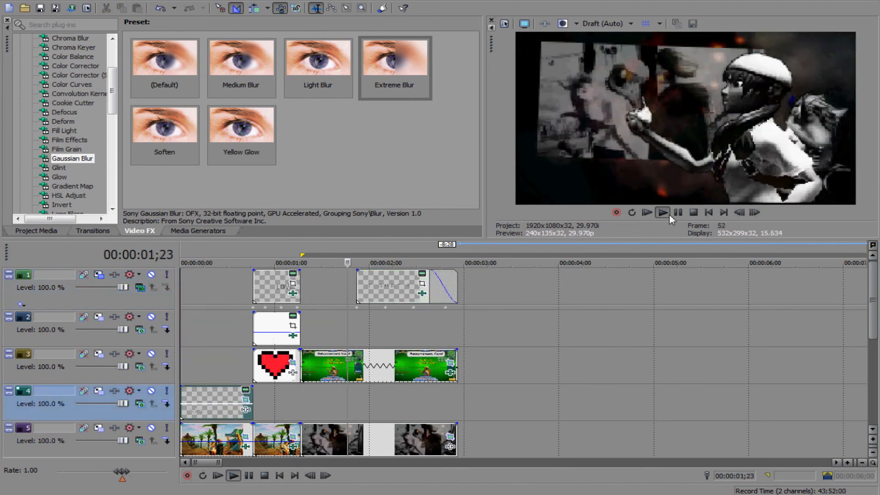
click(693, 212)
Set the video preview quality back to Preview (Auto)
click(614, 23)
mouse_move(623, 49)
click(666, 48)
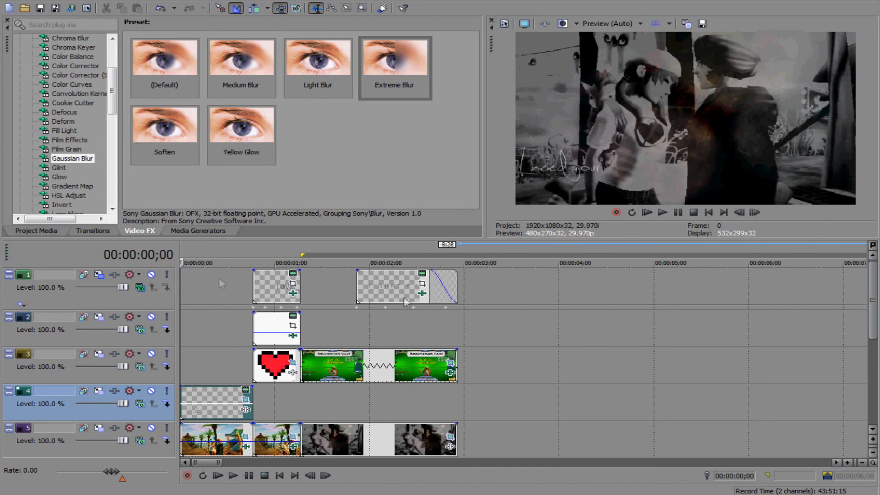
mouse_move(876, 281)
mouse_down()
mouse_move(869, 348)
mouse_move(865, 287)
mouse_up()
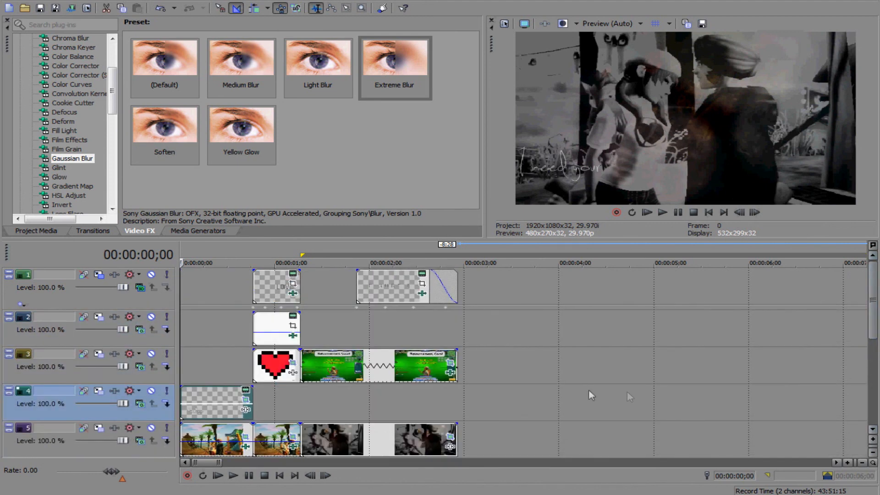